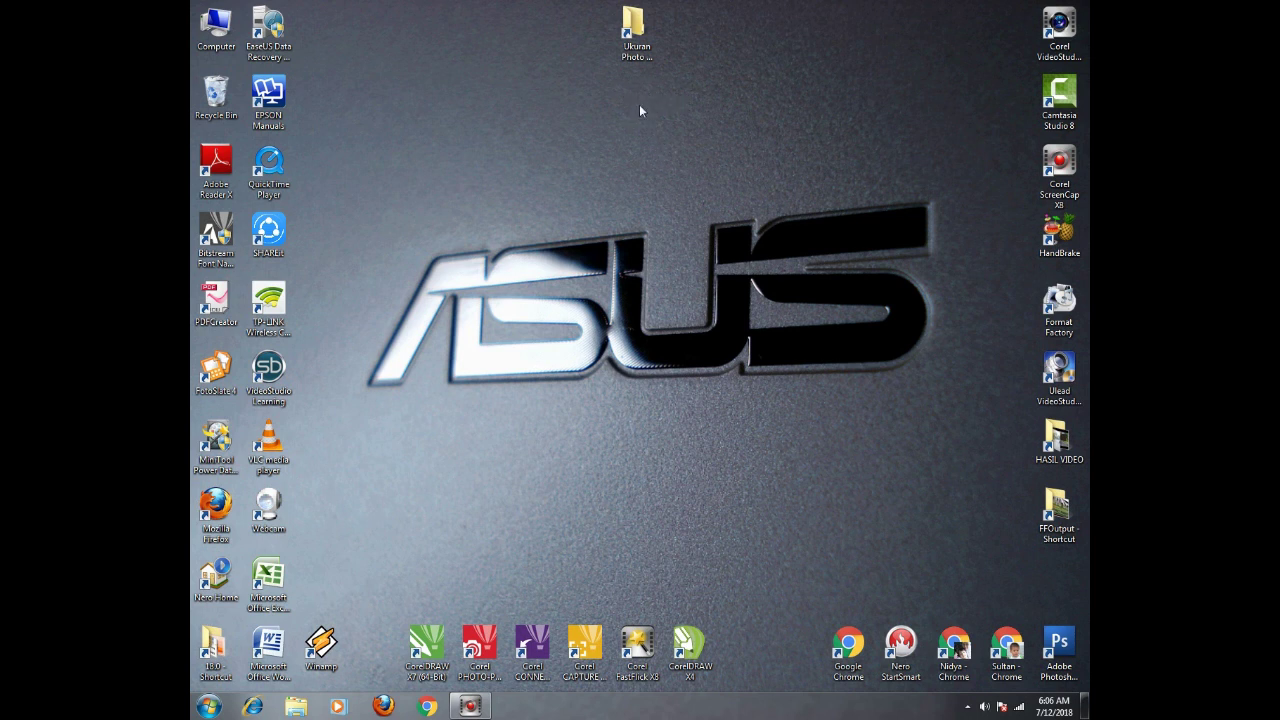
- Open the 1 2x3 template project from the Ukuran Photo folder, continuing without its missing images
double_click(638, 33)
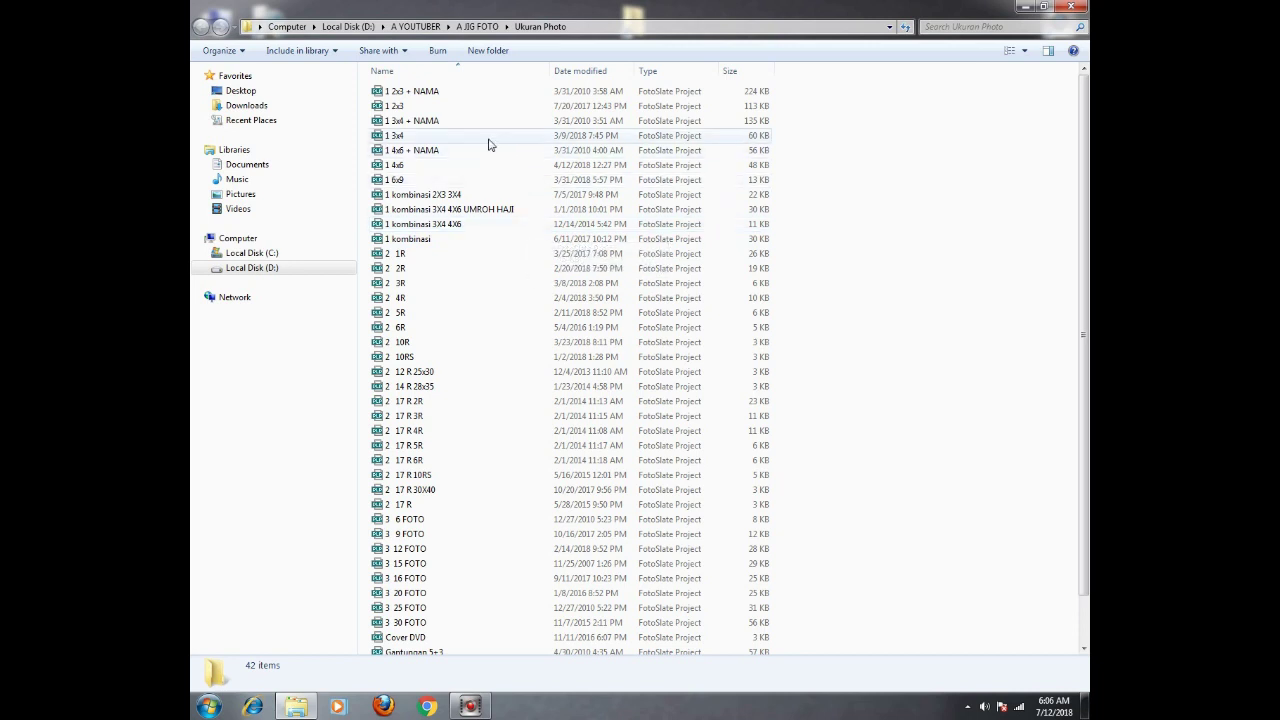
double_click(410, 106)
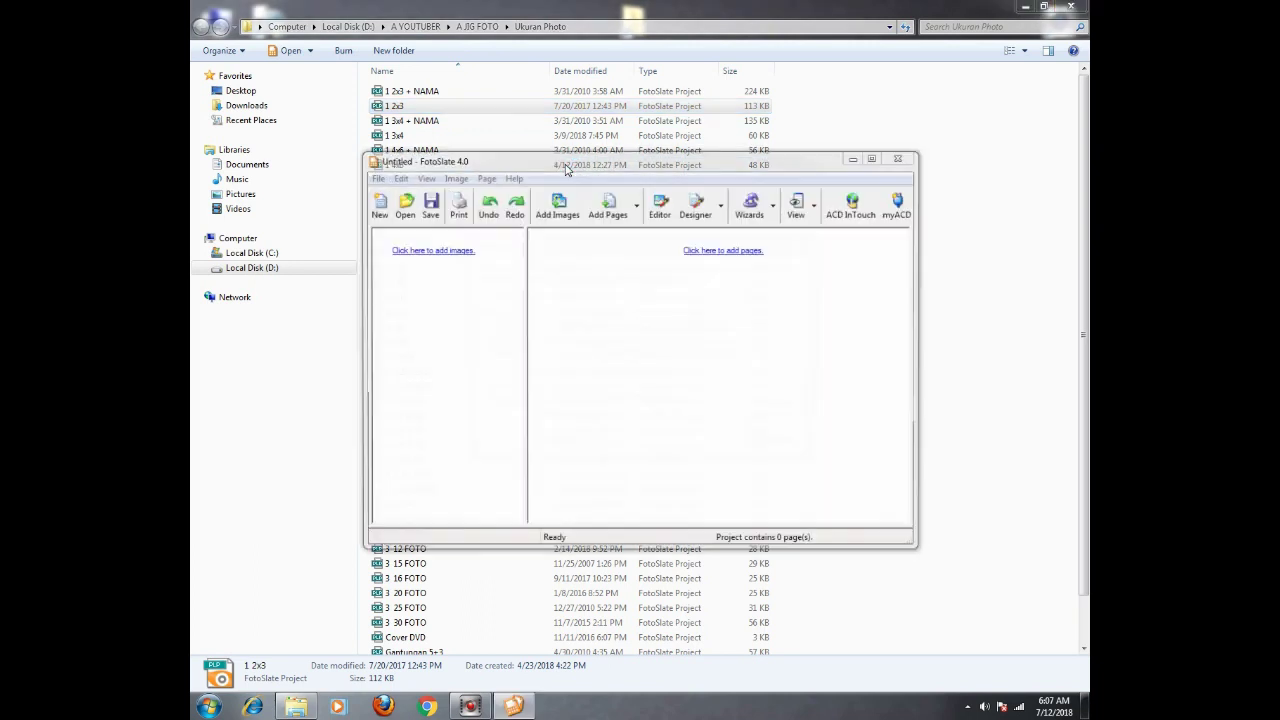
left_click(783, 448)
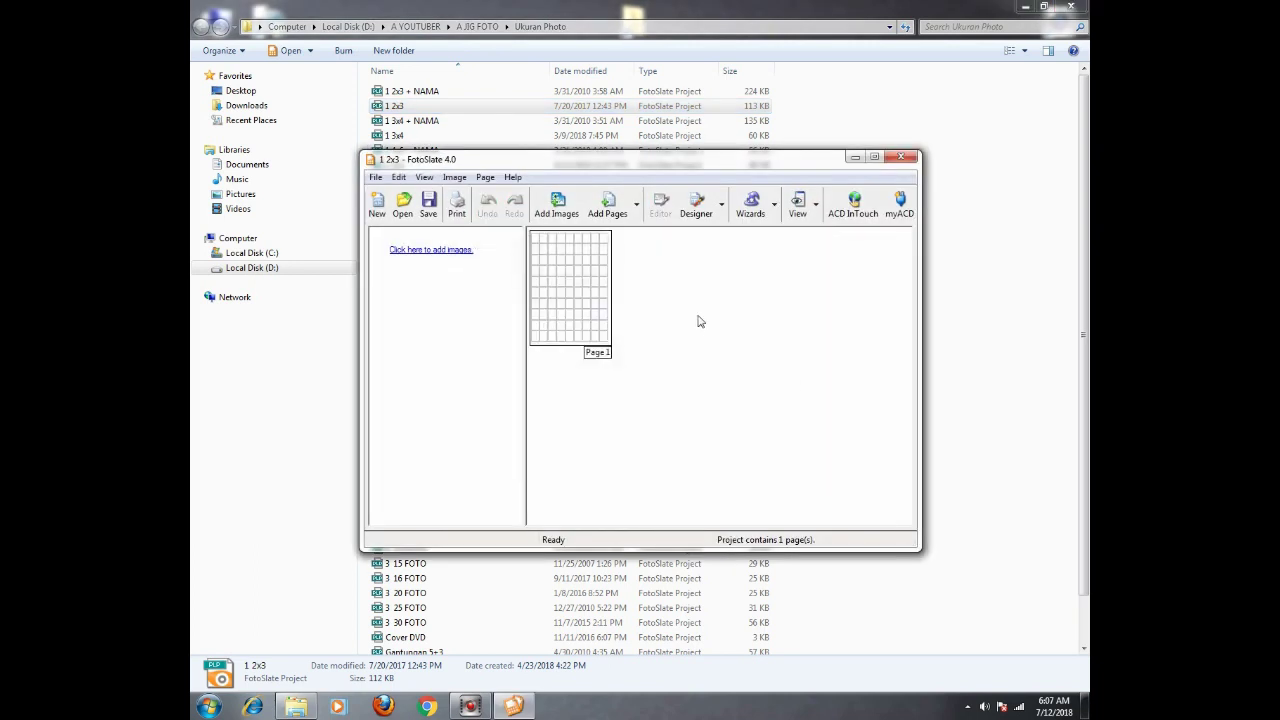
- Maximize the 2x3 template window, view the page at 100% and 50% zoom, and close the project
left_click(424, 177)
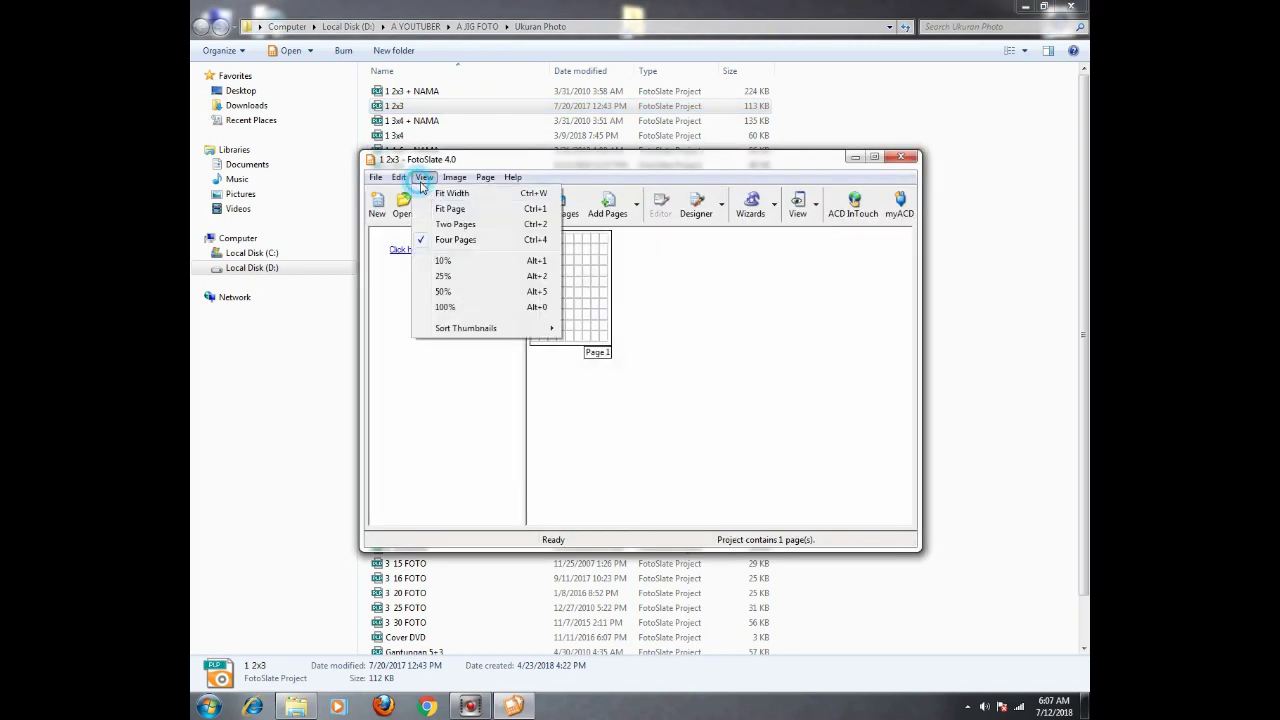
left_click(441, 308)
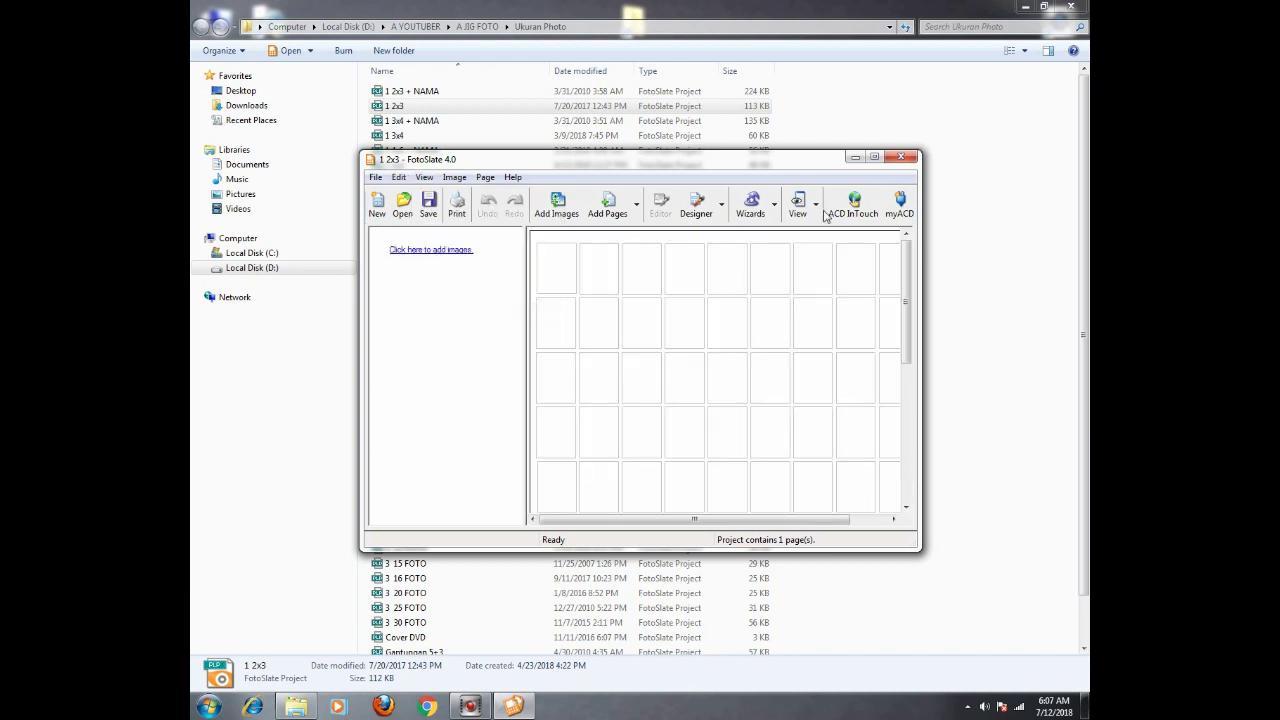
left_click(874, 157)
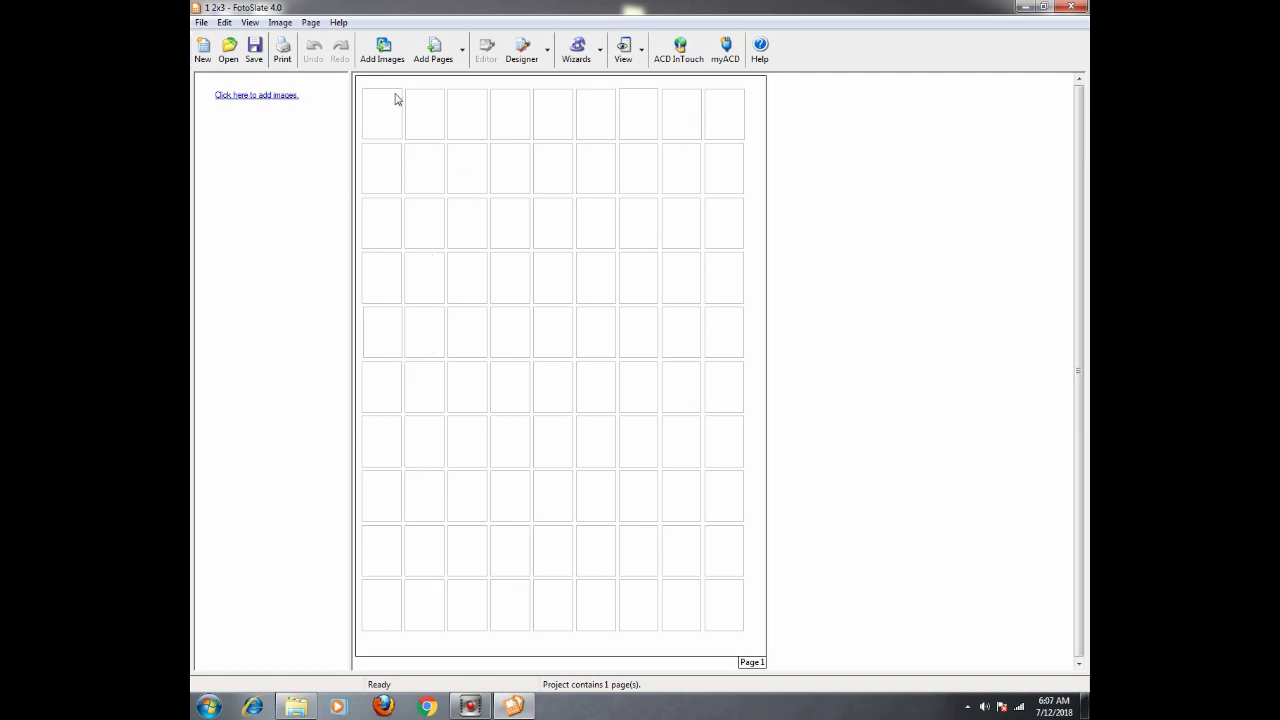
left_click(250, 22)
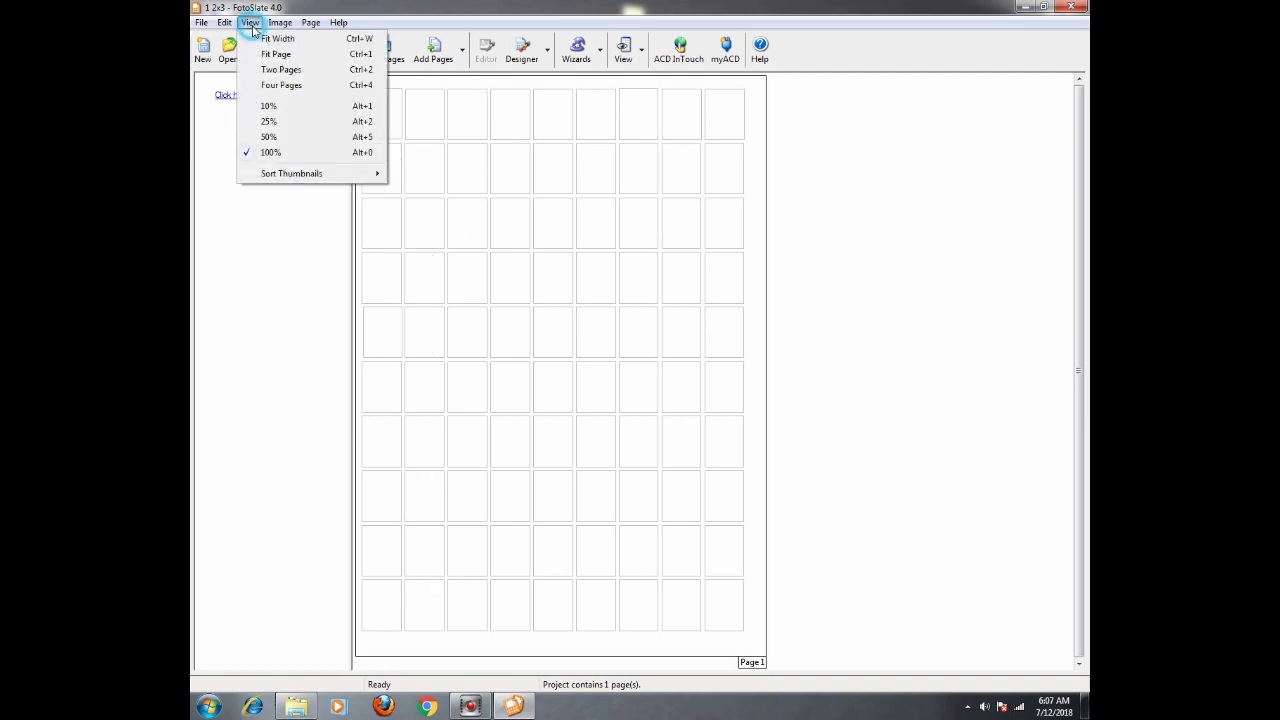
left_click(270, 137)
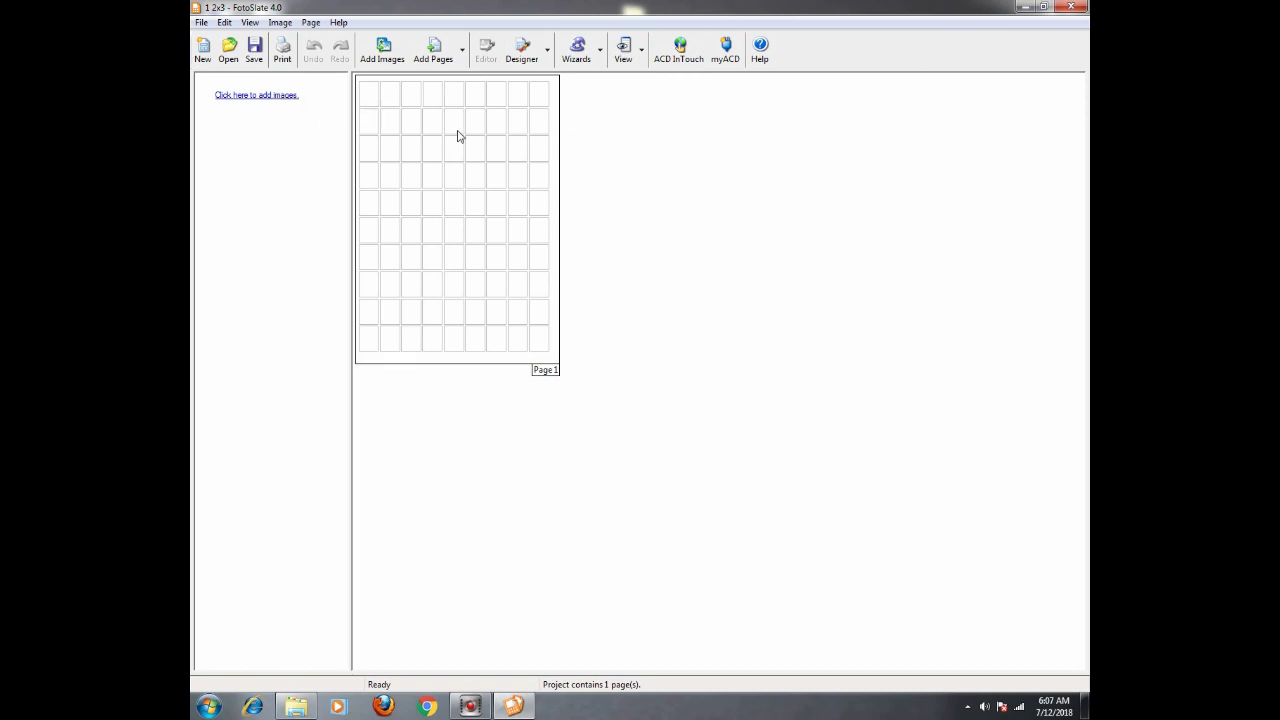
left_click(1076, 12)
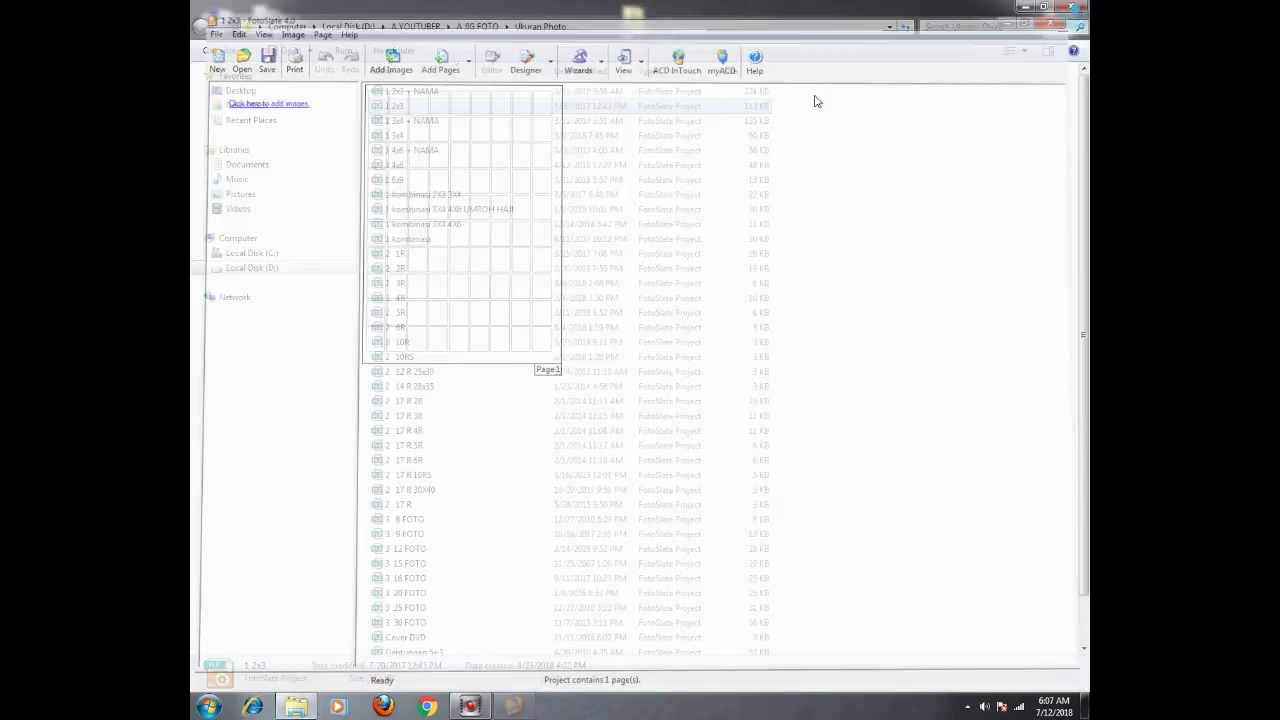
- Open the 1 3x4 template without its missing images to view its layout, and close it
double_click(397, 136)
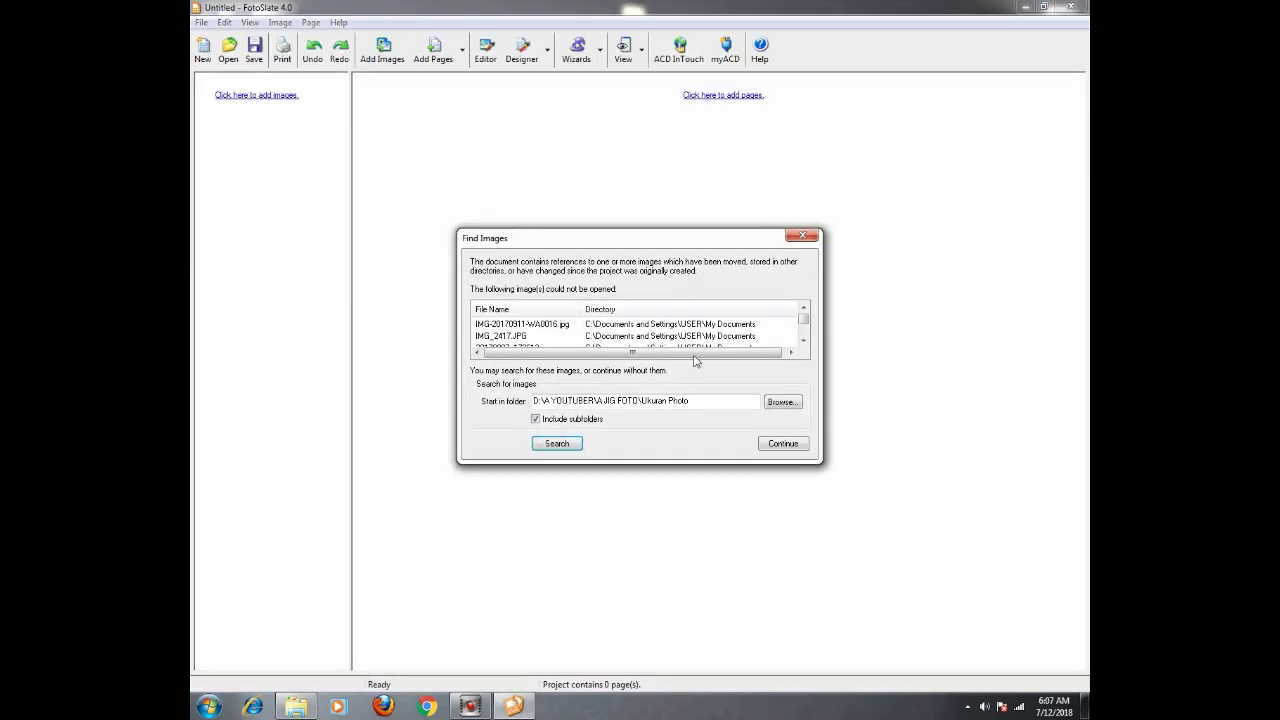
left_click(794, 443)
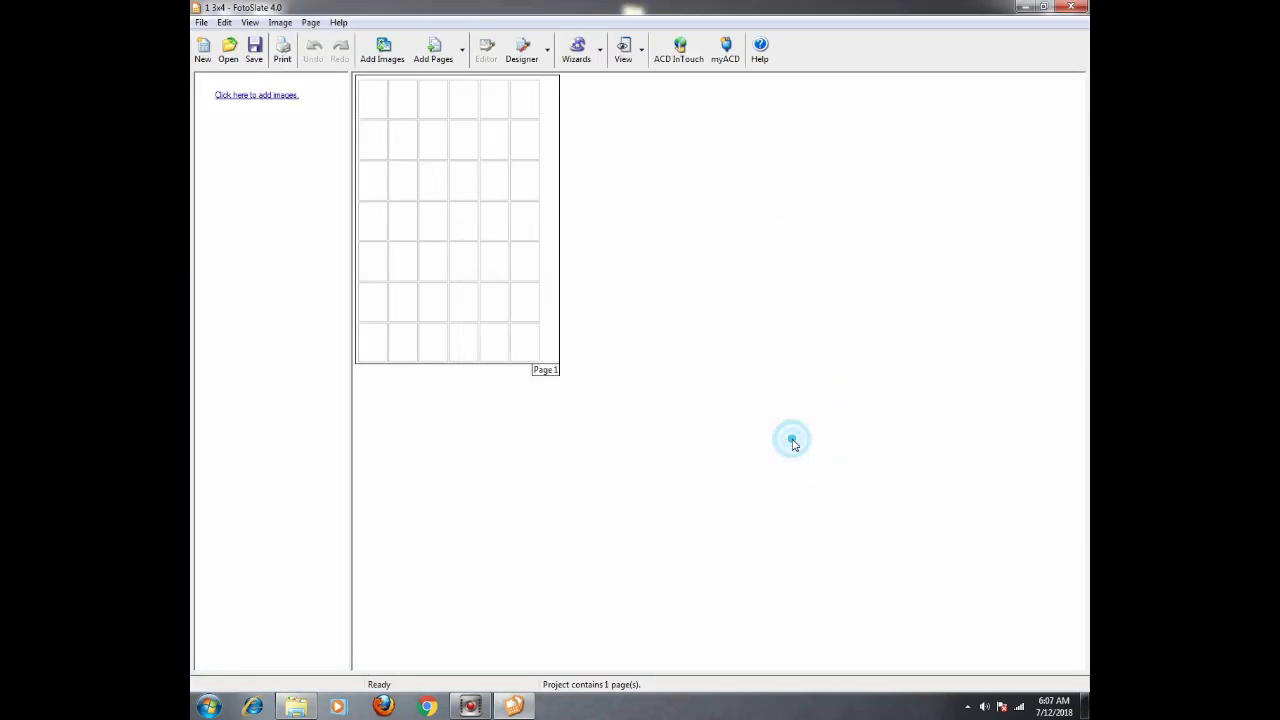
left_click(1079, 13)
- Open the 1 4x6 template without its missing images to view its layout, and close it
double_click(399, 167)
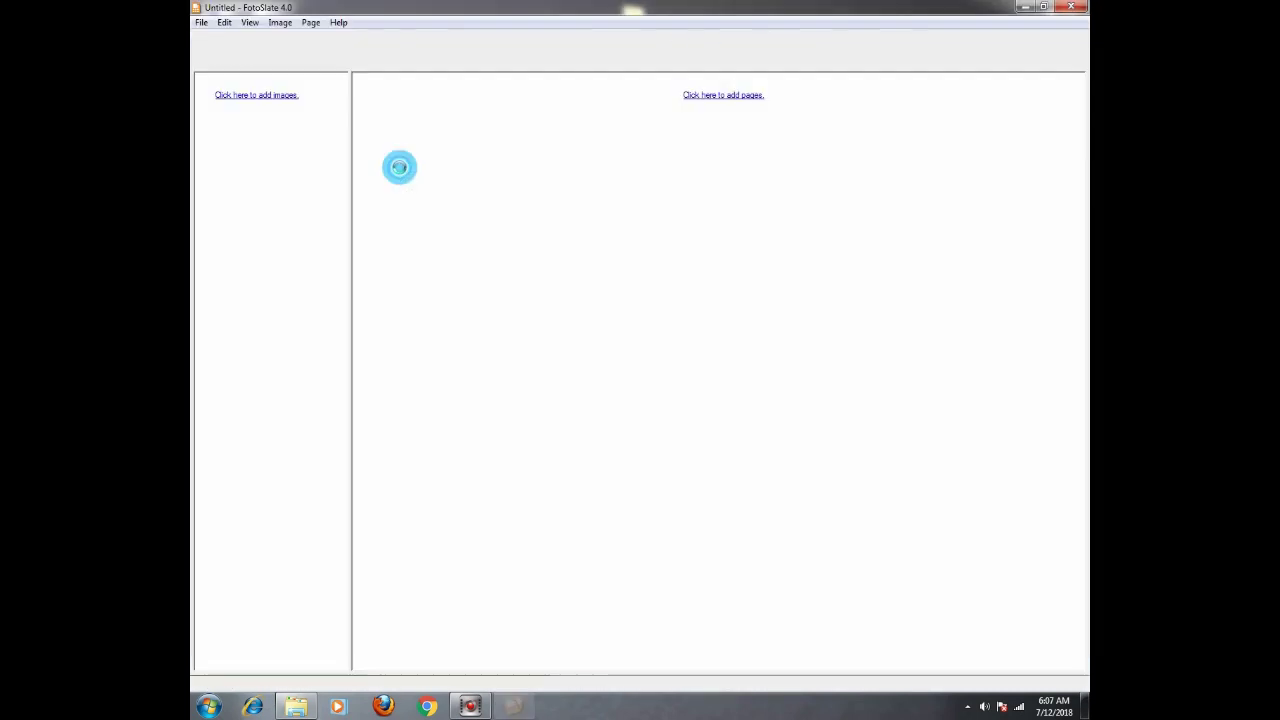
left_click(769, 446)
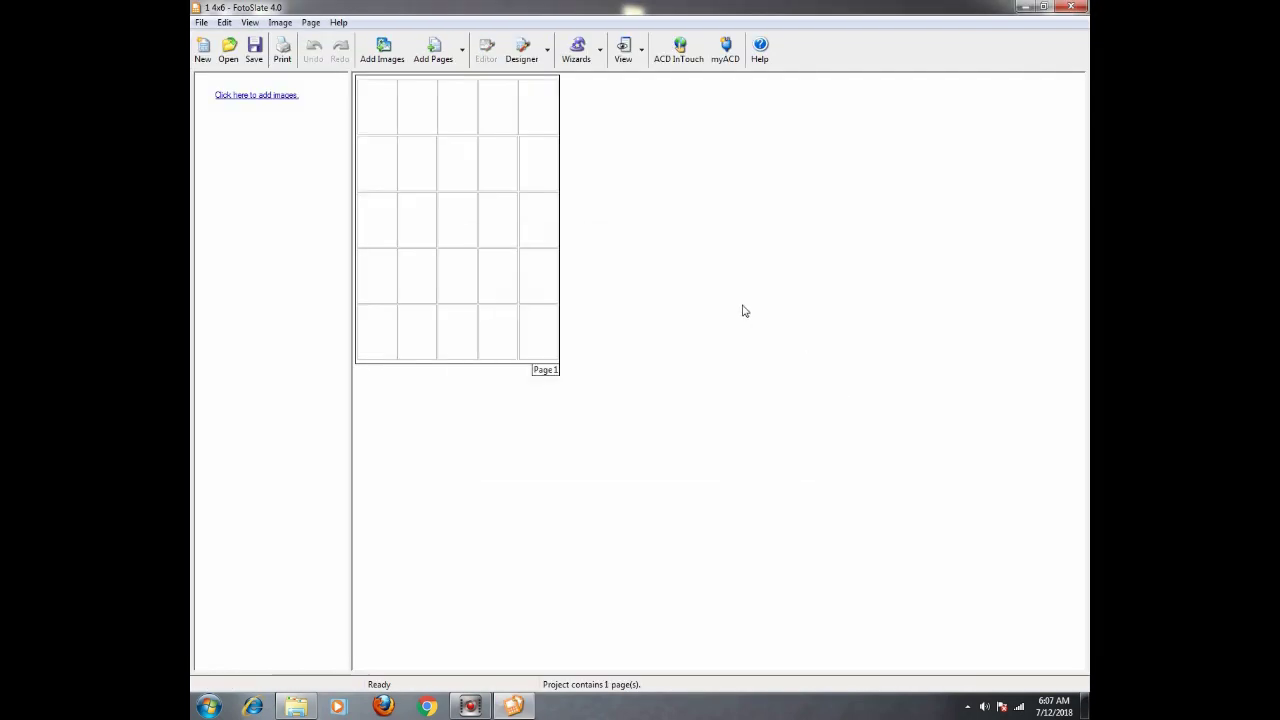
left_click(1071, 7)
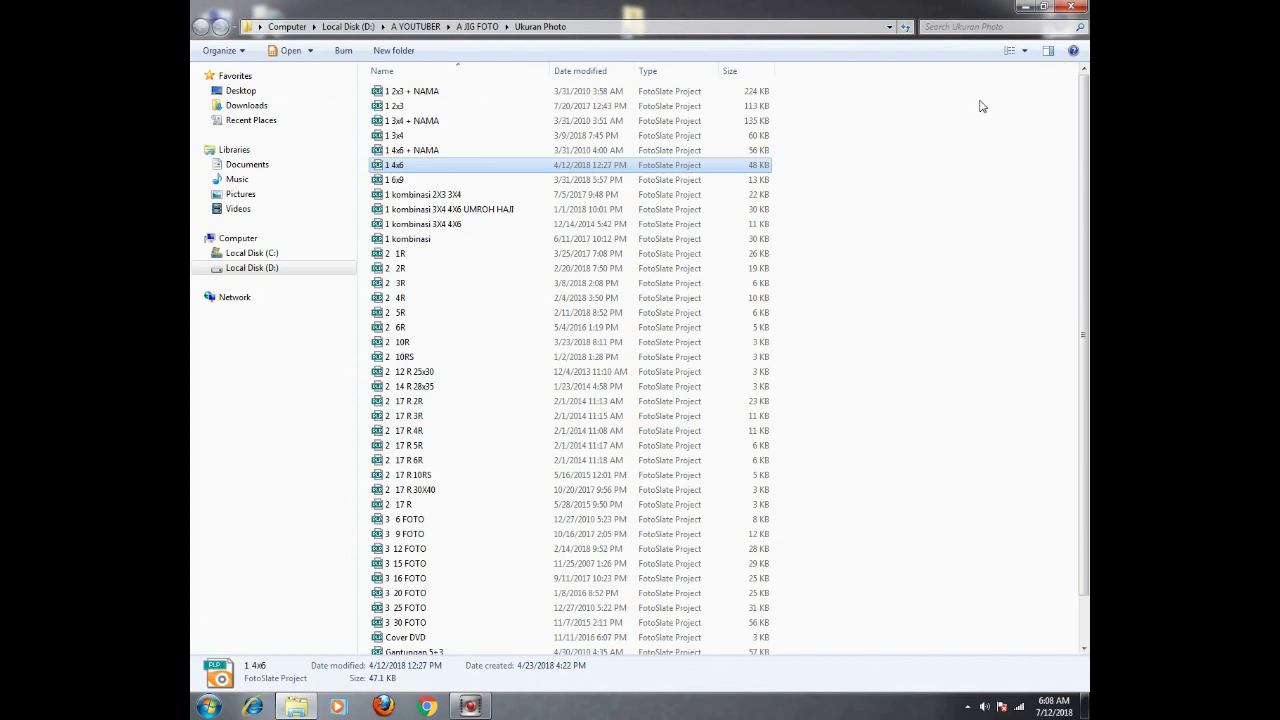
- Reopen the 1 4x6 template without its missing images and add the Contoh Pas Foto image to the project
double_click(399, 167)
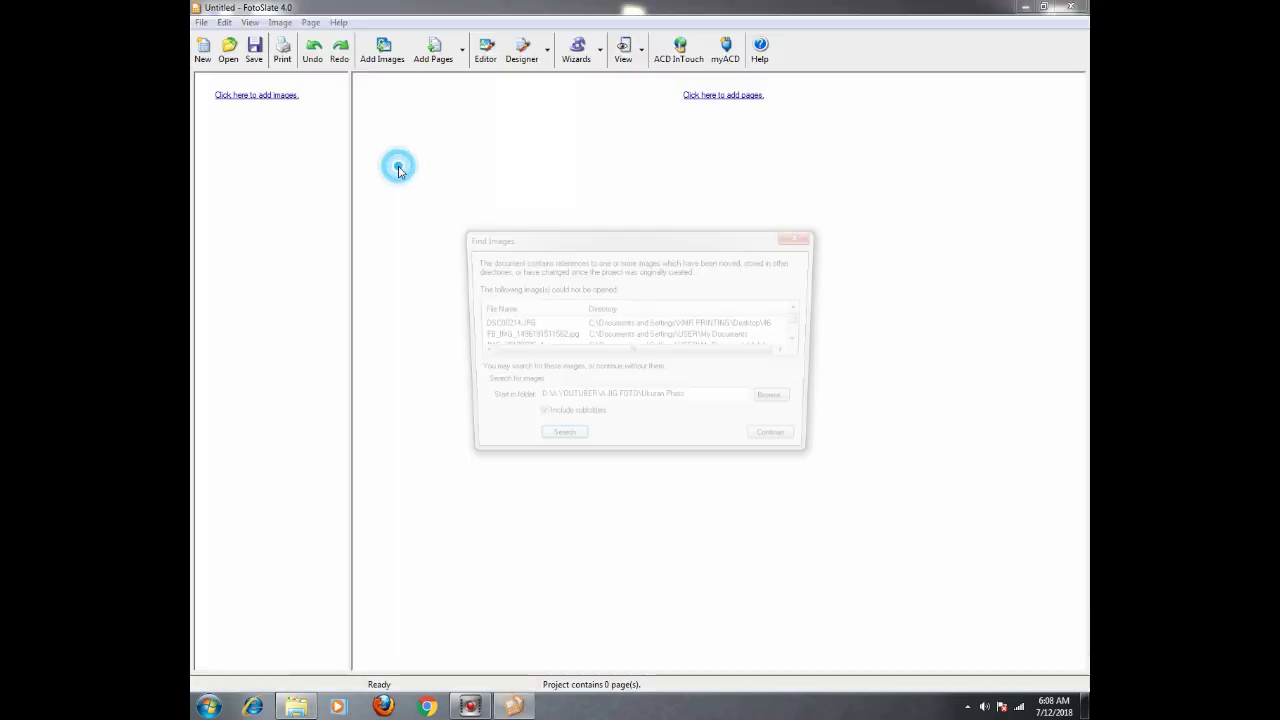
left_click(776, 441)
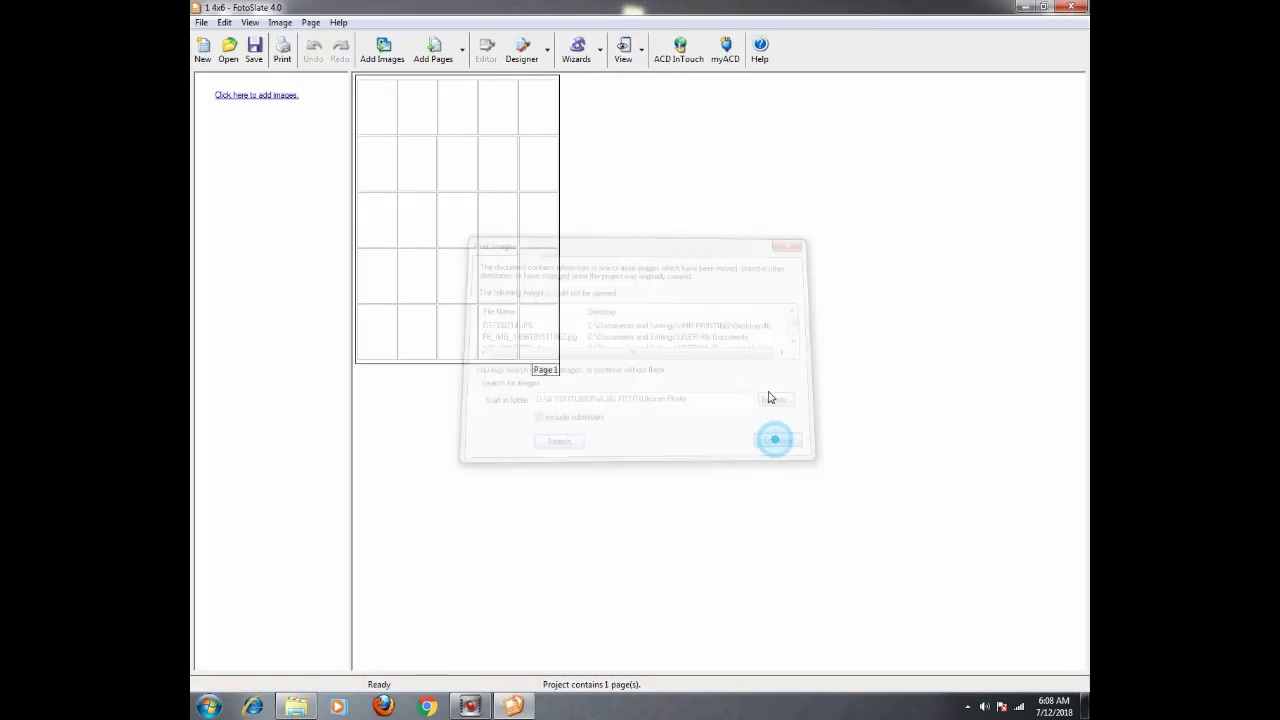
left_click(262, 95)
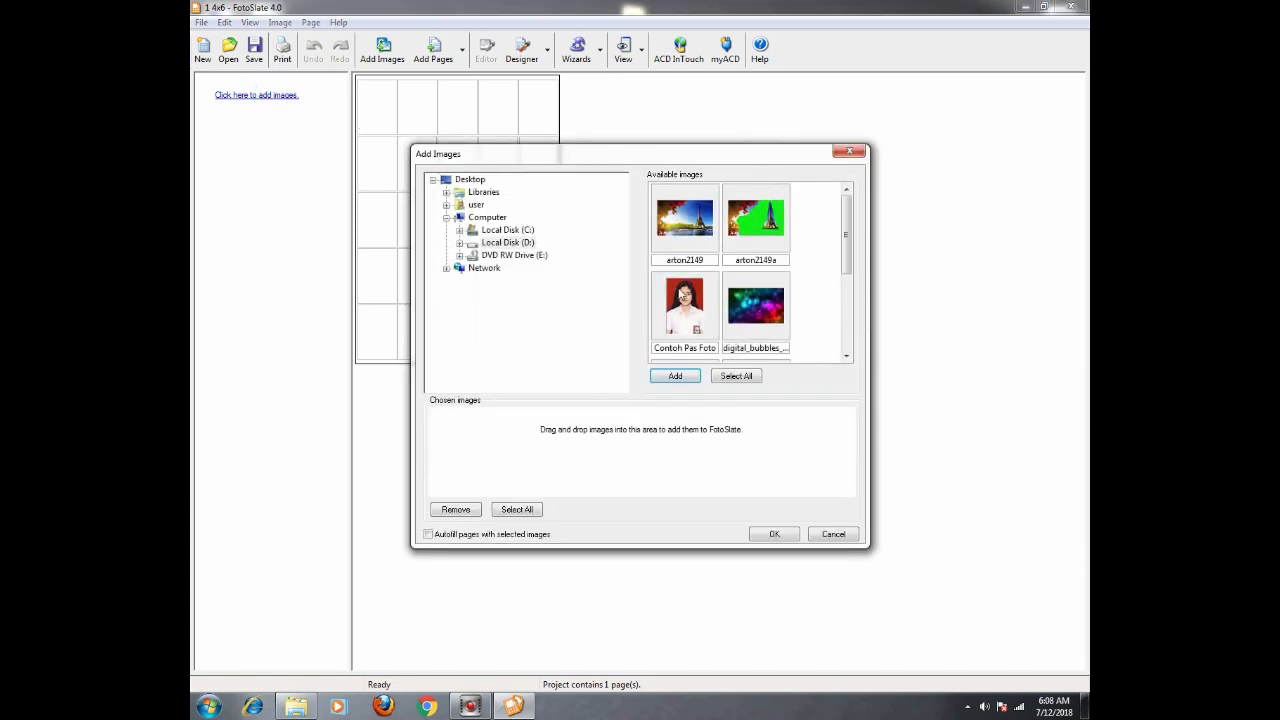
left_click(688, 298)
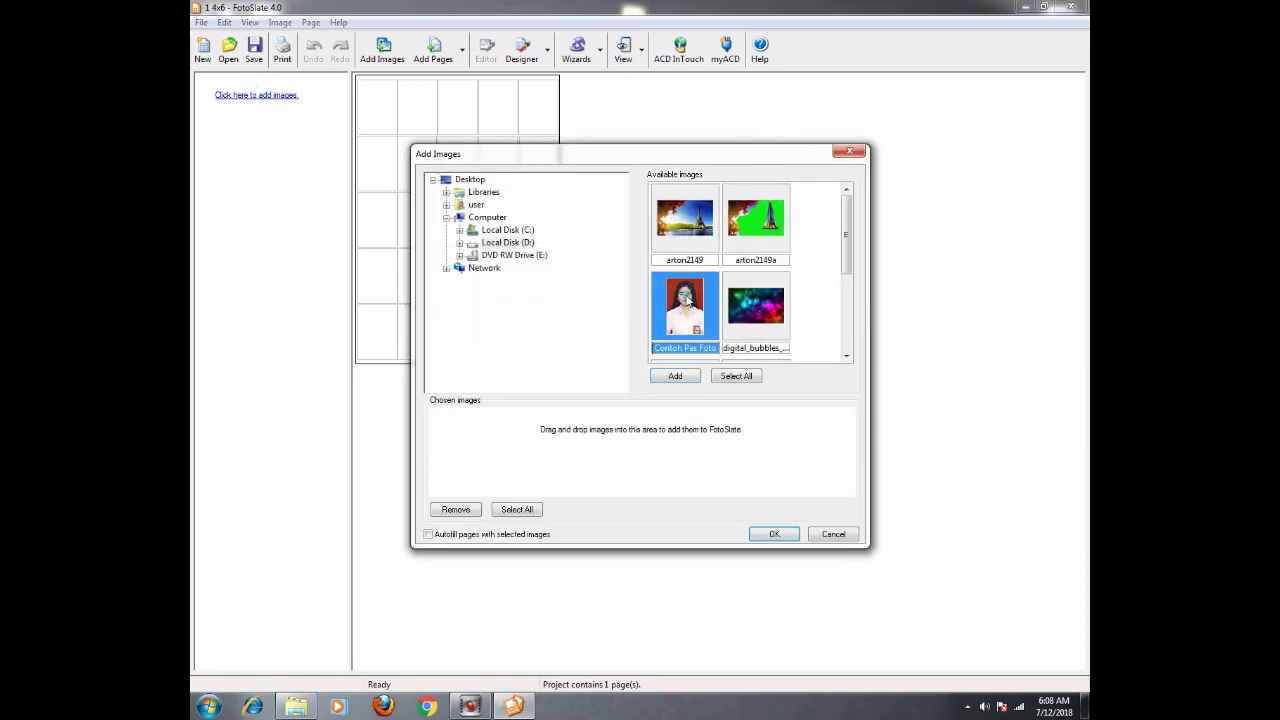
left_click(676, 376)
left_click(774, 534)
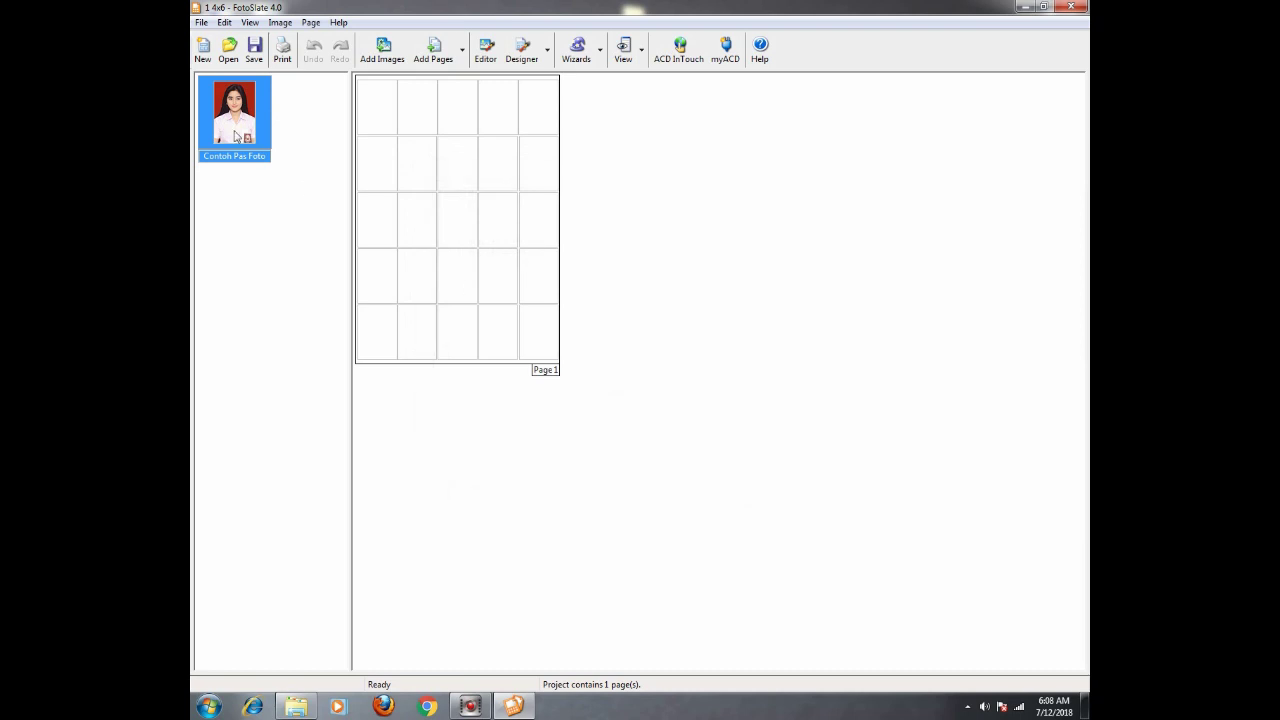
- Fill every photo cell on page 1 of the 4x6 template with the Contoh Pas Foto image
left_click_drag(226, 113, 409, 116)
left_click_drag(245, 128, 533, 118)
left_click_drag(240, 132, 418, 165)
left_click_drag(257, 129, 534, 172)
left_click_drag(230, 122, 459, 239)
left_click_drag(243, 122, 501, 226)
left_click_drag(243, 125, 385, 278)
left_click_drag(245, 123, 424, 335)
left_click_drag(249, 118, 440, 323)
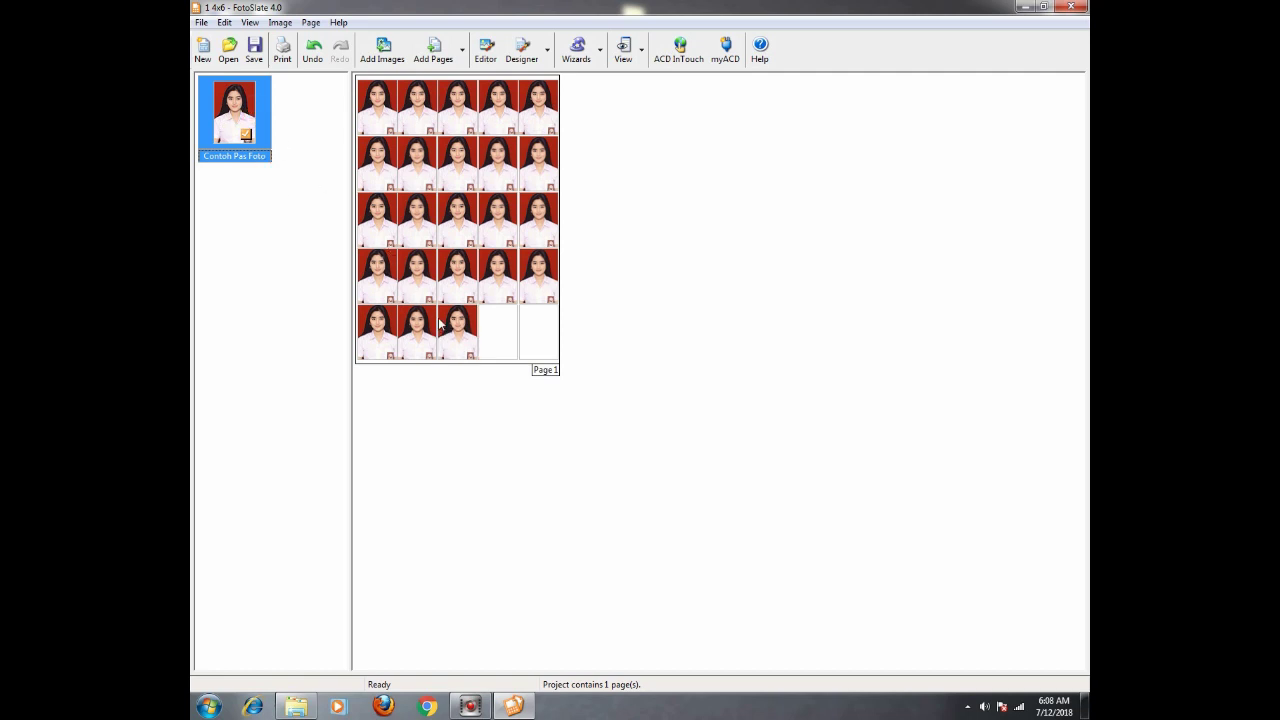
left_click_drag(243, 121, 533, 336)
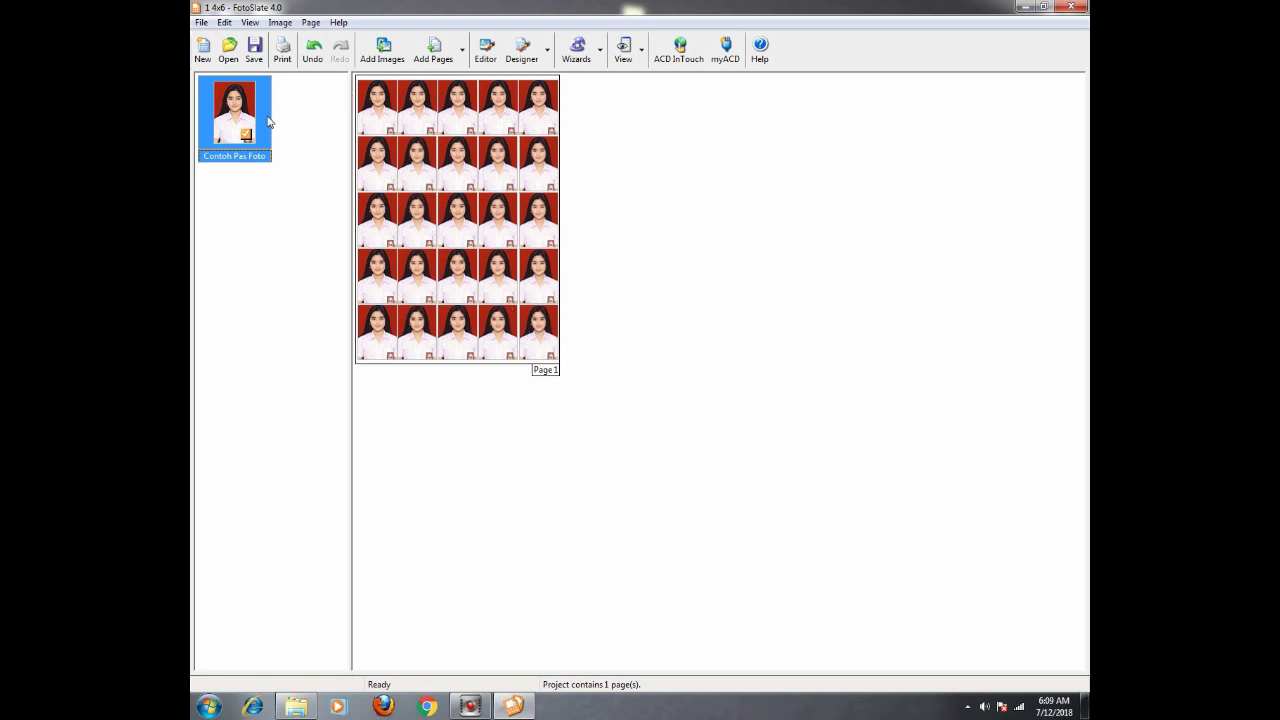
- Open Contoh Pas Foto in the Image Editor, apply Auto Levels, and set the gamma to 1.44
left_click(485, 52)
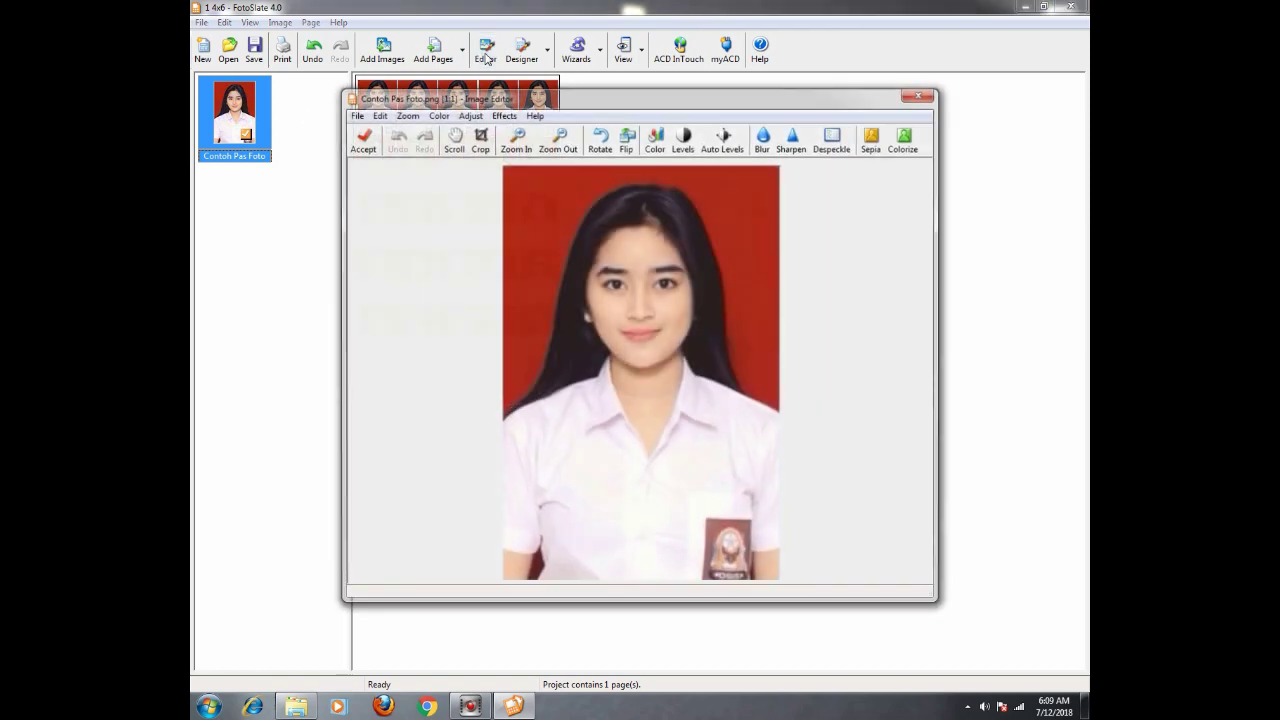
left_click(726, 136)
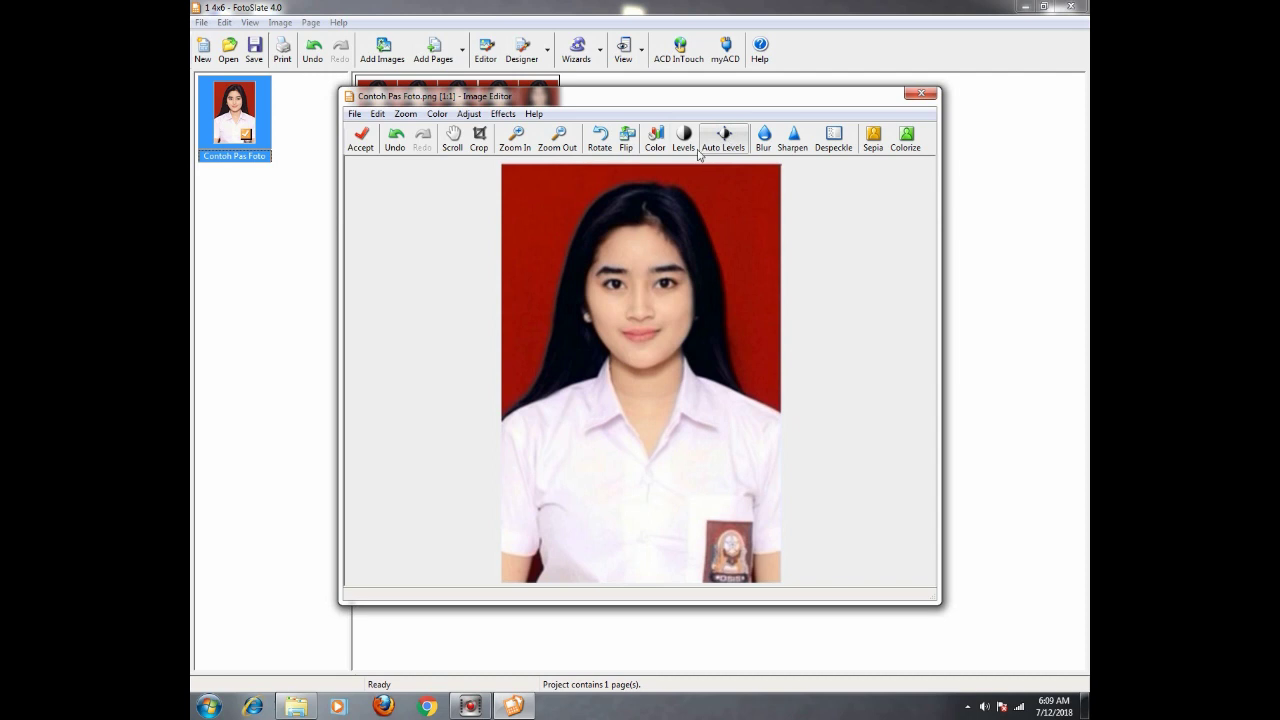
left_click(688, 142)
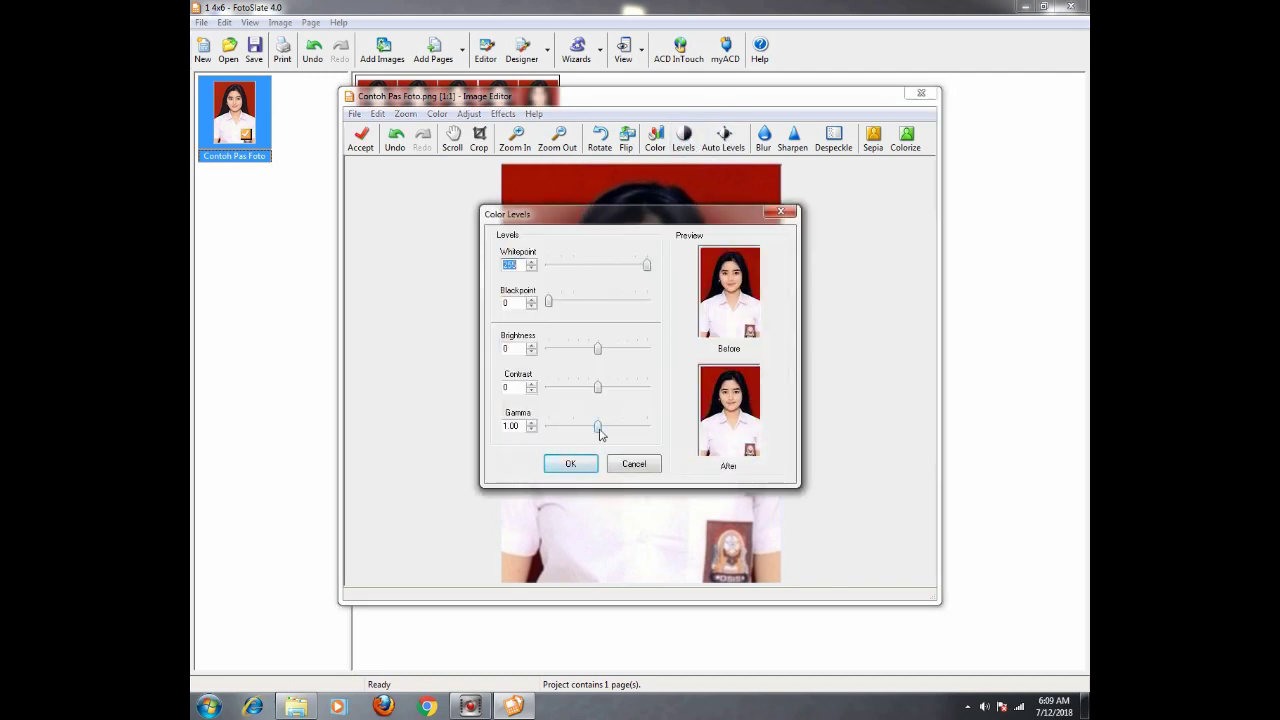
mouse_move(599, 430)
left_mouse_down()
mouse_move(633, 430)
mouse_move(604, 430)
mouse_move(625, 437)
mouse_move(609, 442)
left_mouse_up()
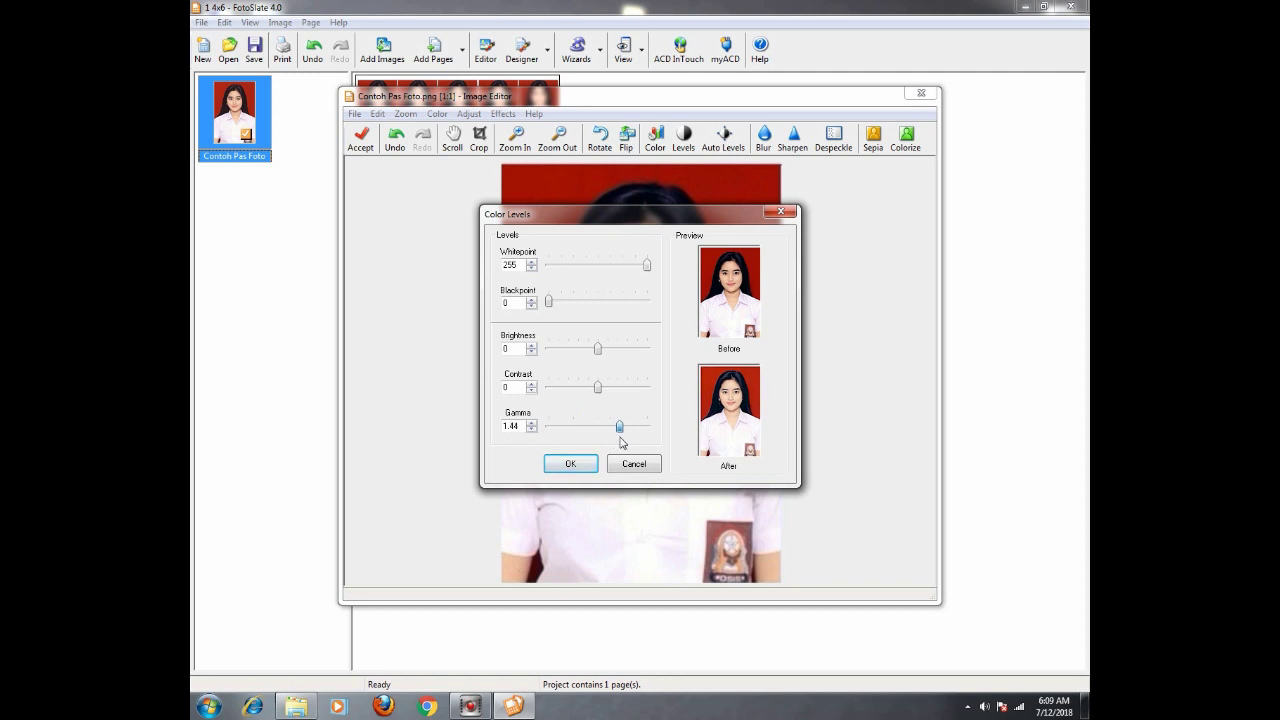
left_click(570, 463)
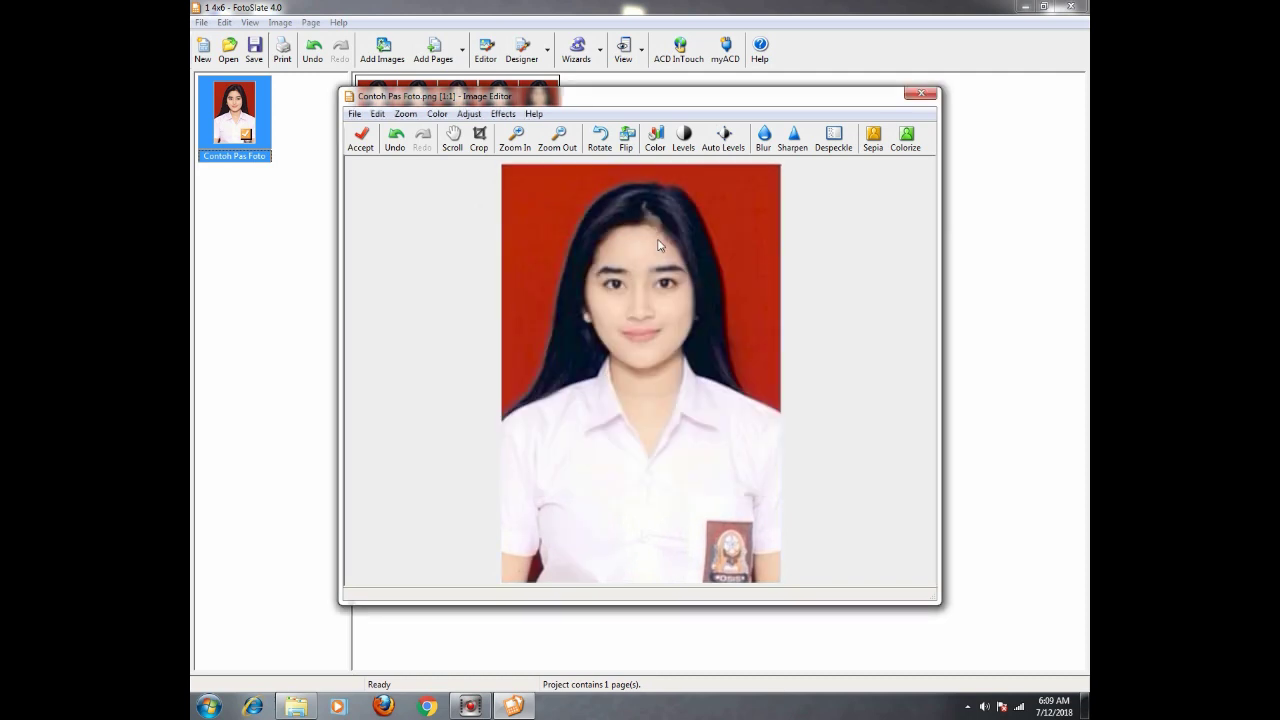
- Rotate the photo a quarter turn counterclockwise and accept the edits for all its copies in the project
left_click(600, 141)
left_click(604, 283)
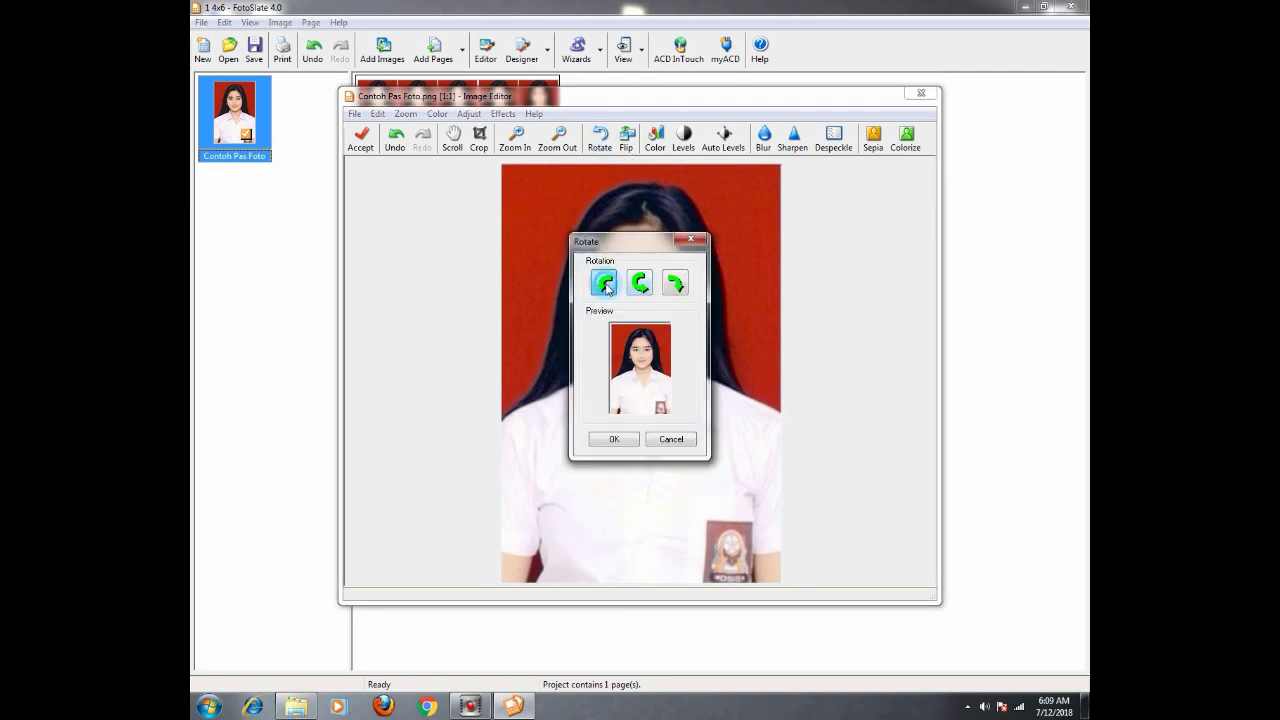
left_click(616, 440)
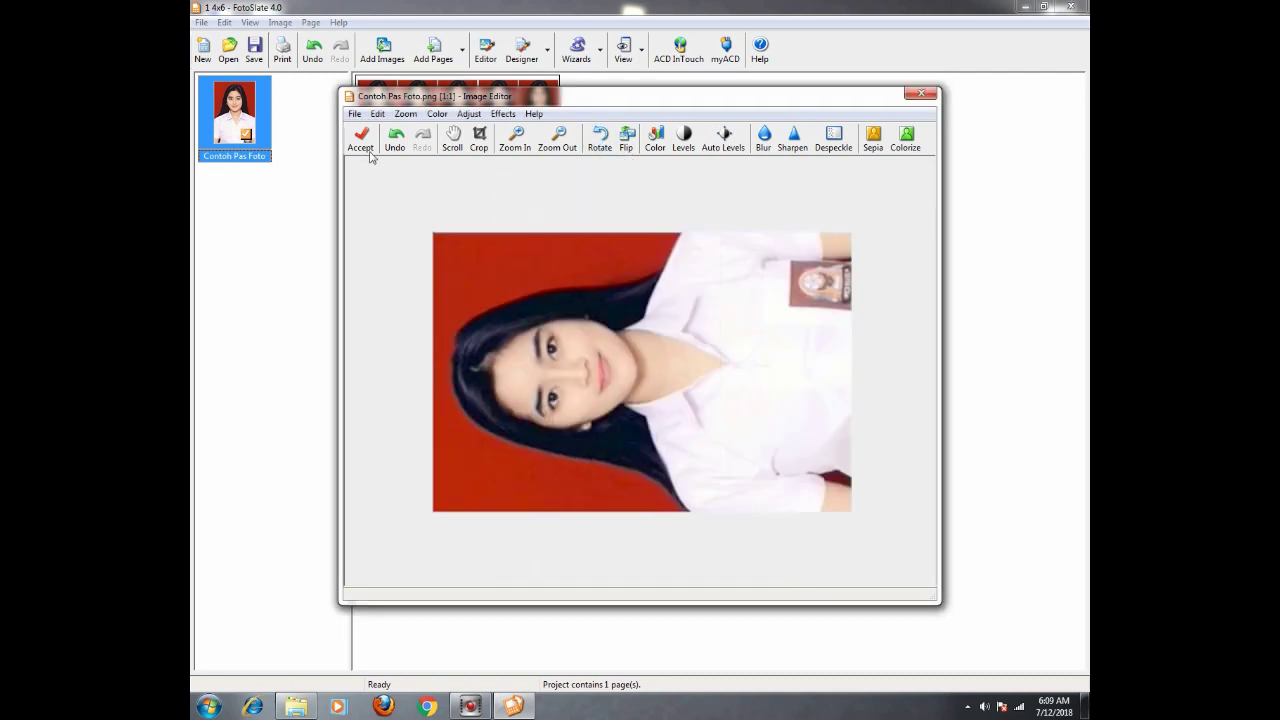
left_click(362, 140)
left_click(603, 402)
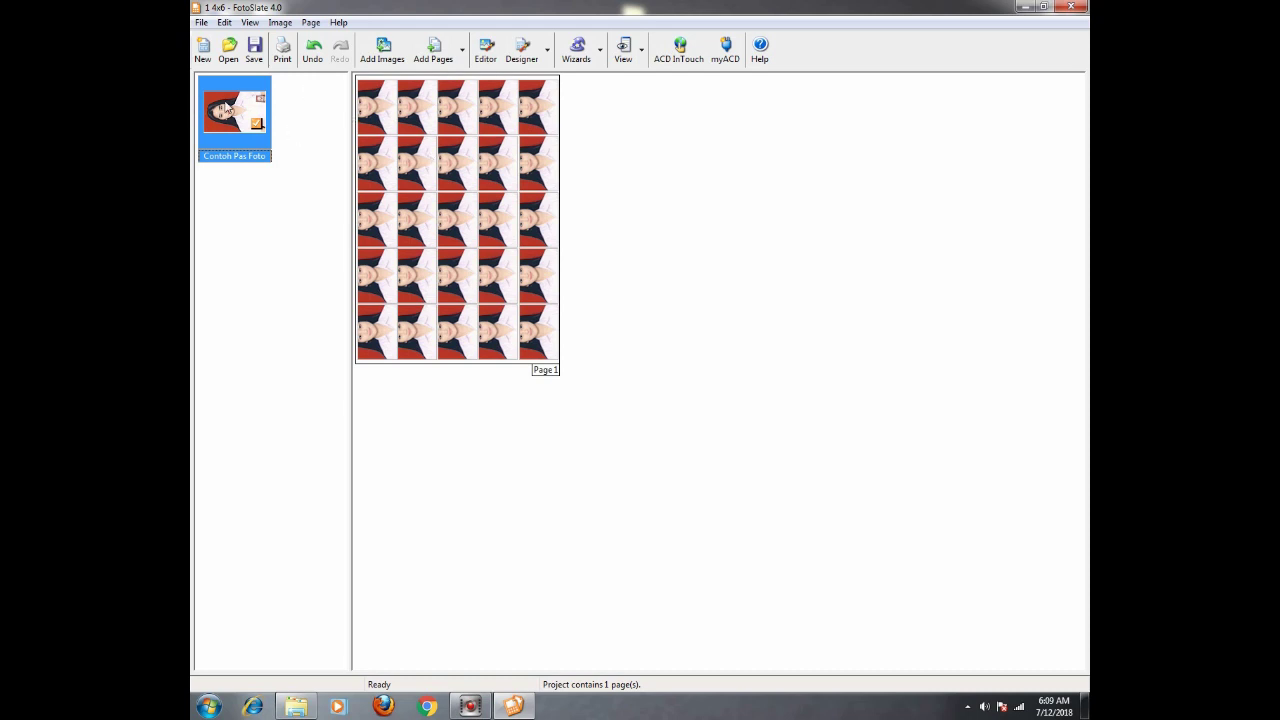
- Rotate the edited photo a quarter turn clockwise back to upright and apply the change to all its copies
left_click(485, 50)
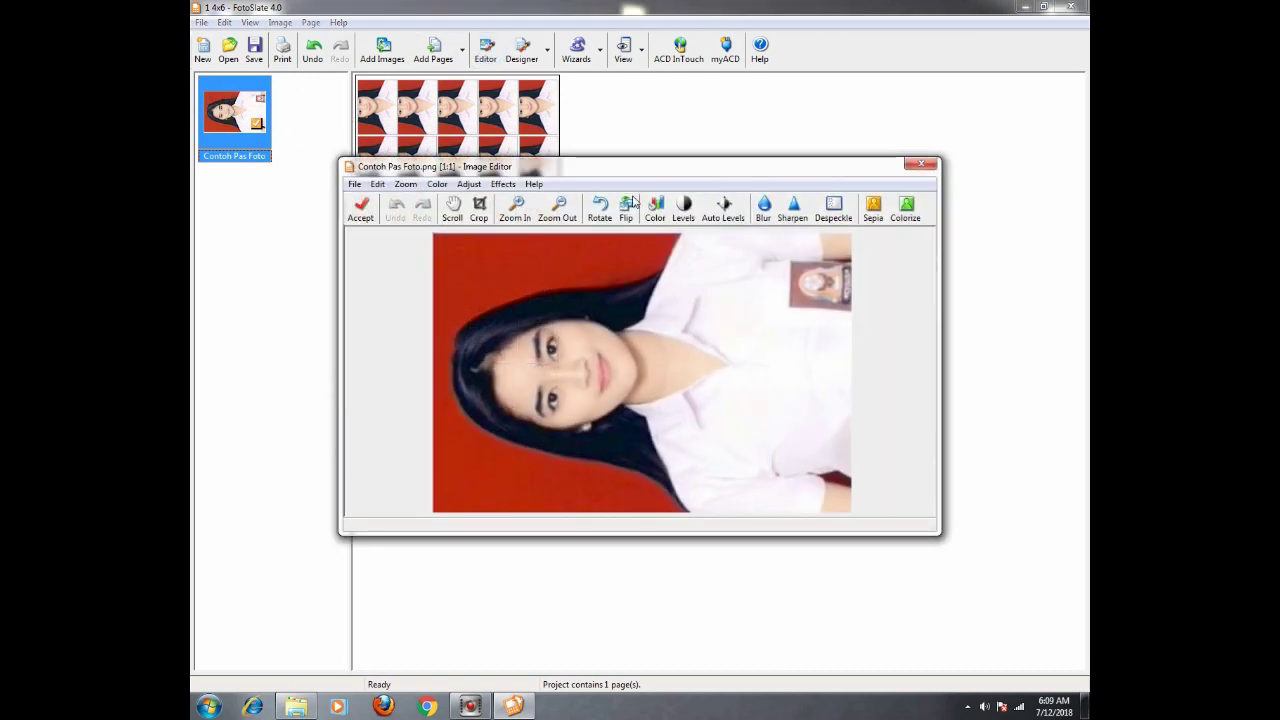
left_click(601, 207)
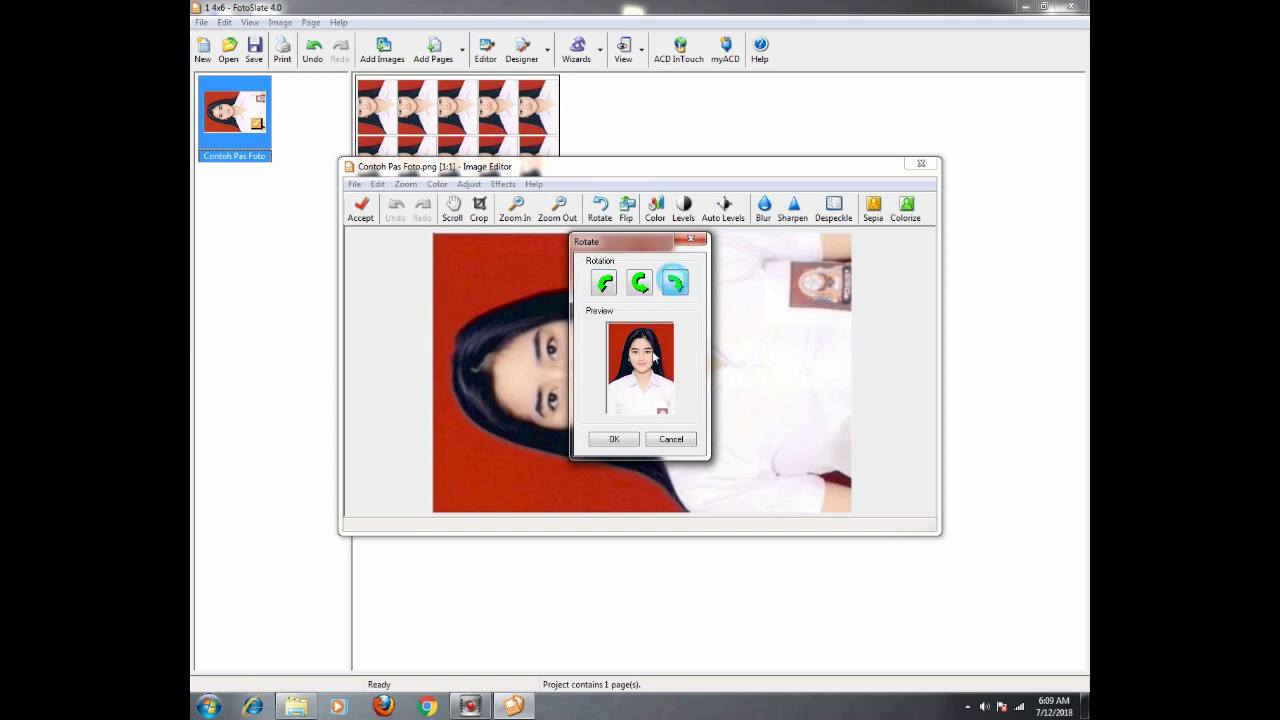
left_click(614, 439)
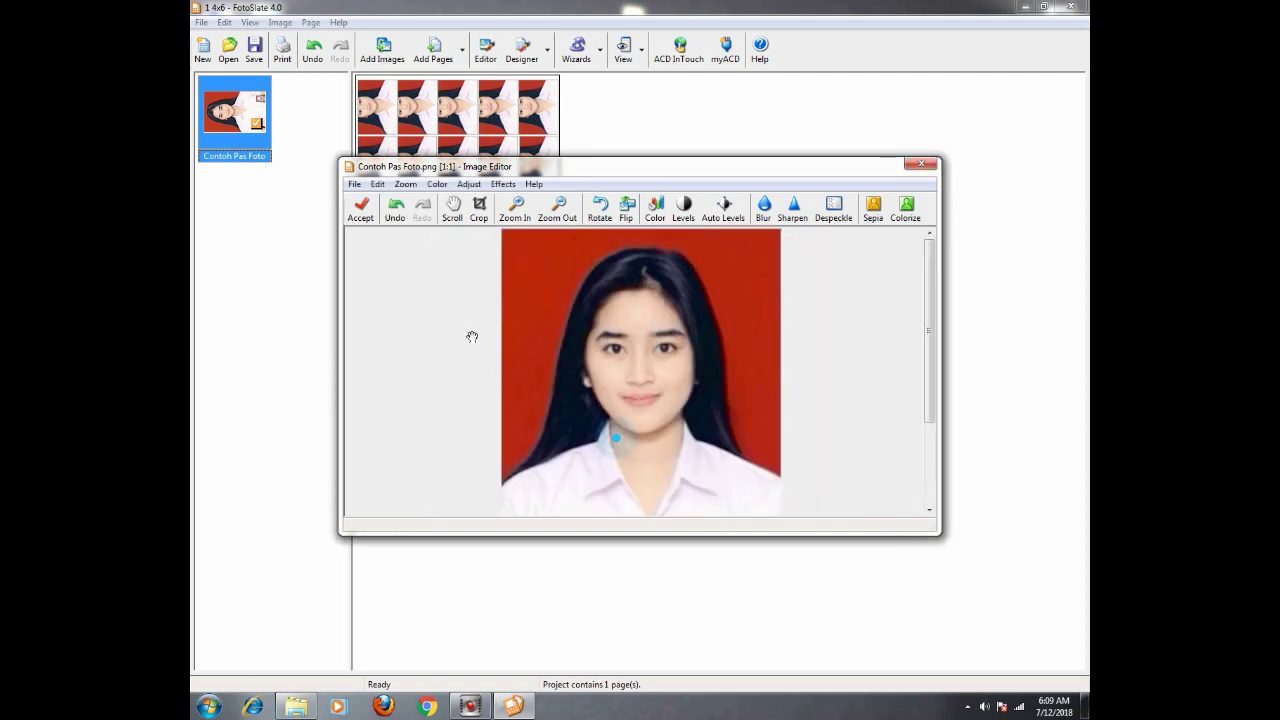
left_click(366, 217)
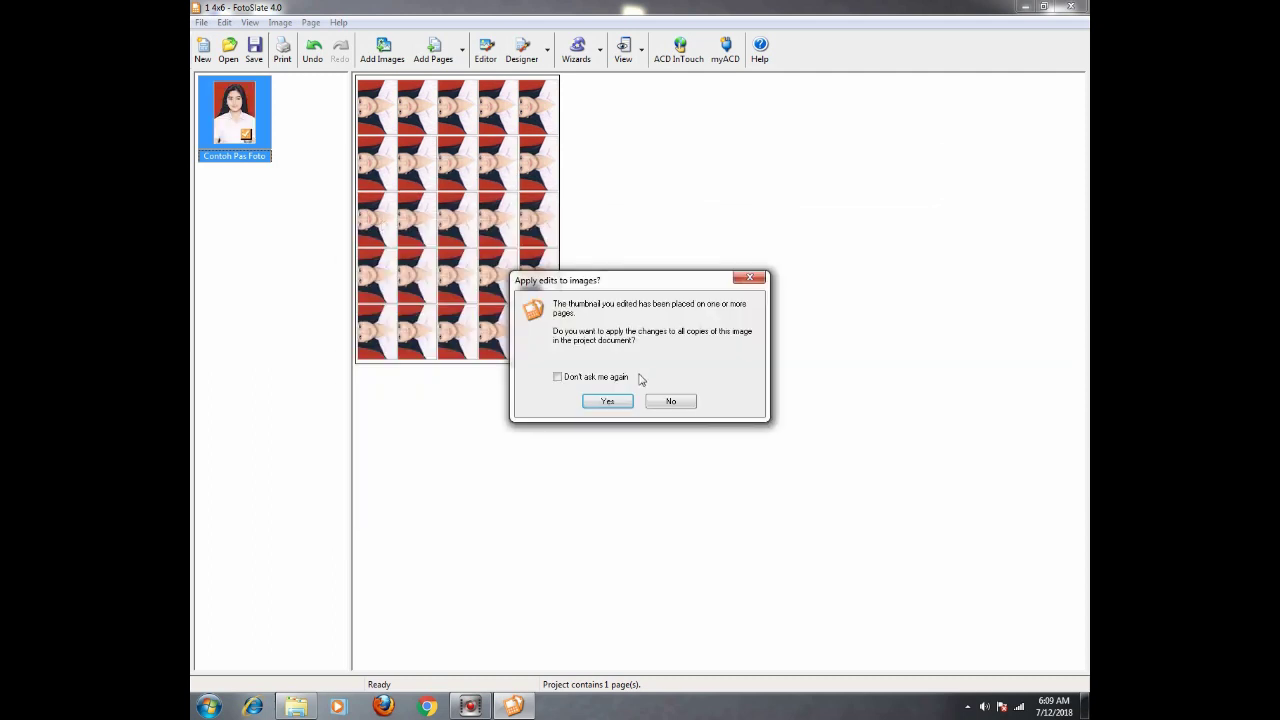
left_click(612, 404)
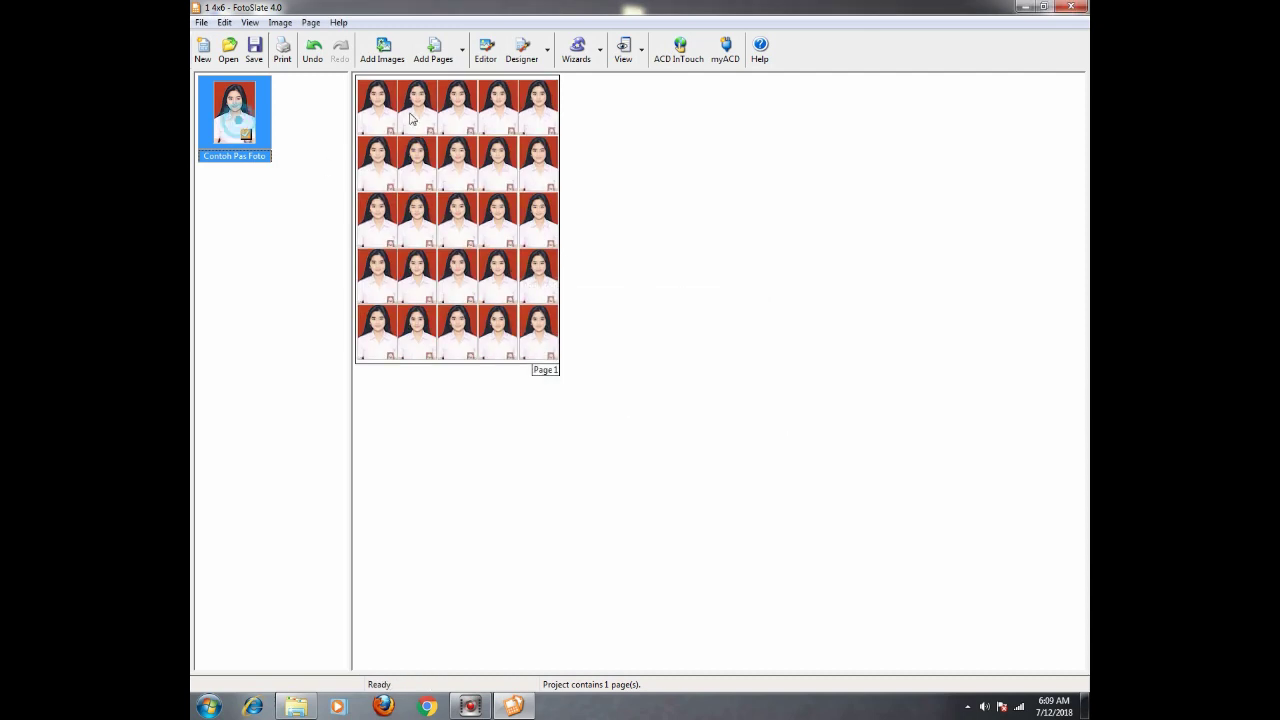
- Crop Contoh Pas Foto in the Image Editor, trimming all its edges and most of the chest badge, and apply the edit to every copy
left_click(486, 50)
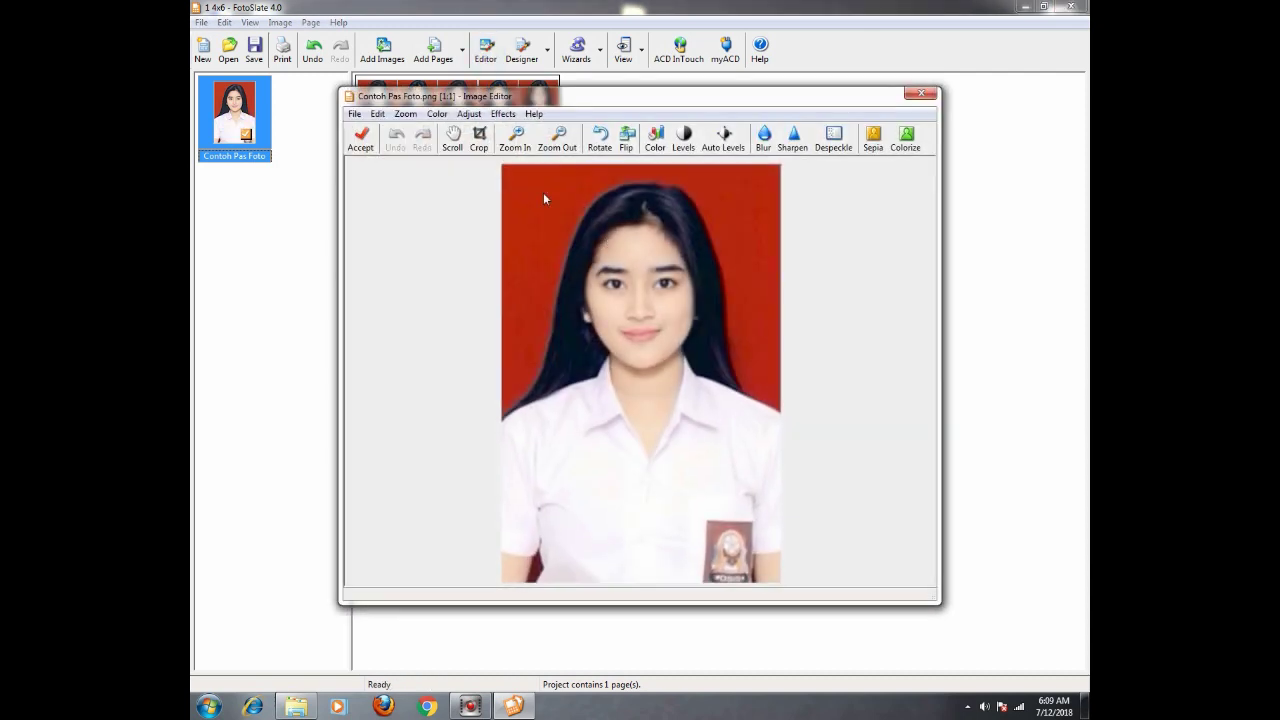
left_click(479, 140)
left_click_drag(612, 338, 583, 249)
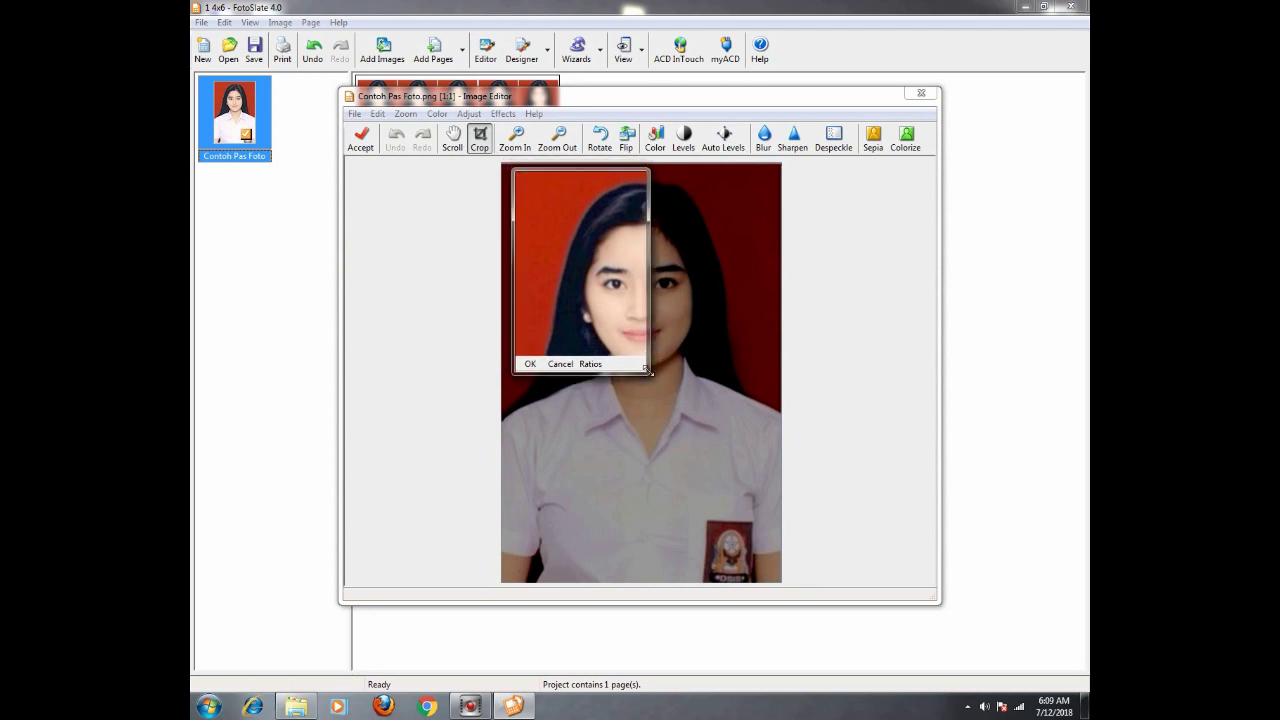
left_click_drag(648, 370, 778, 572)
left_click_drag(720, 477, 717, 481)
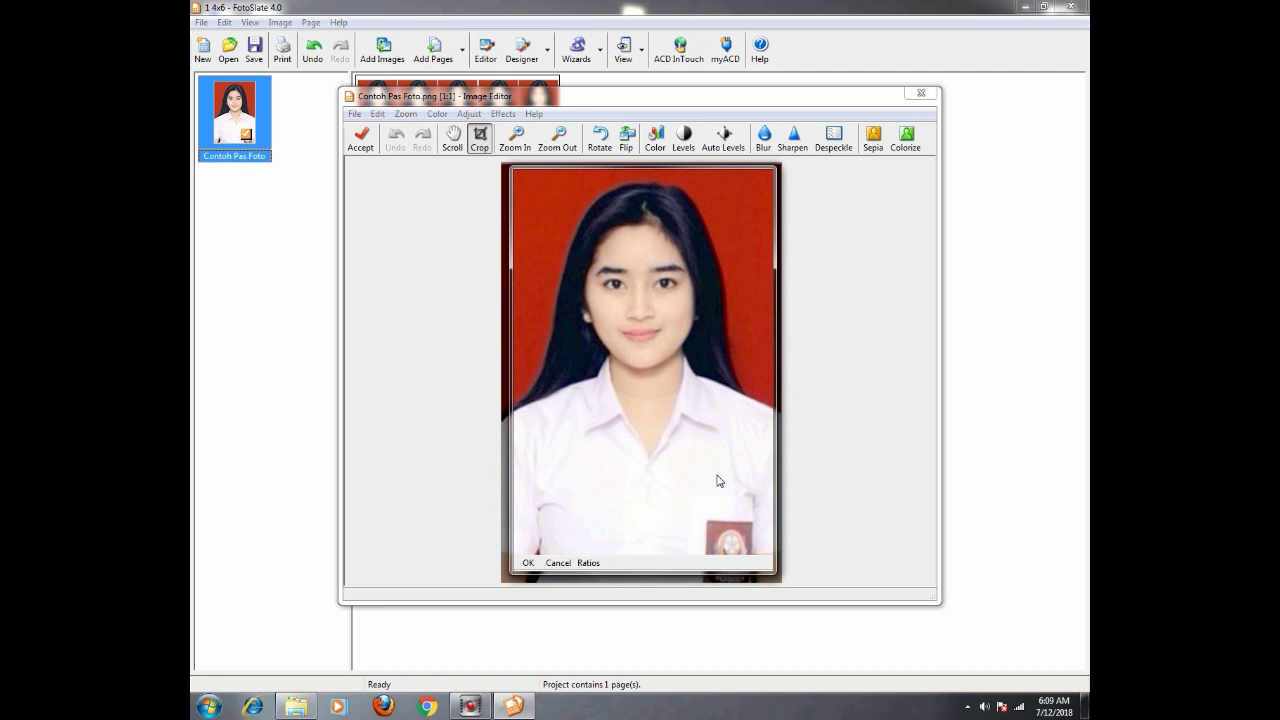
left_click_drag(669, 574, 653, 548)
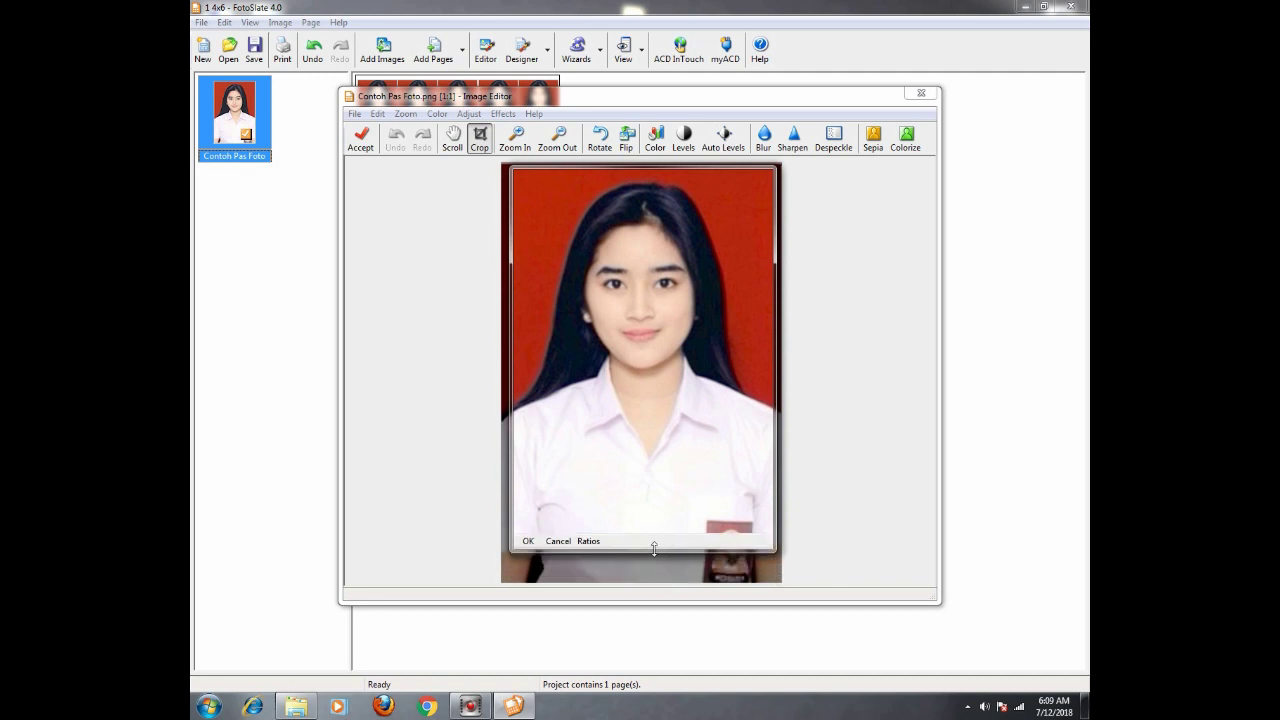
left_click(528, 542)
left_click(362, 145)
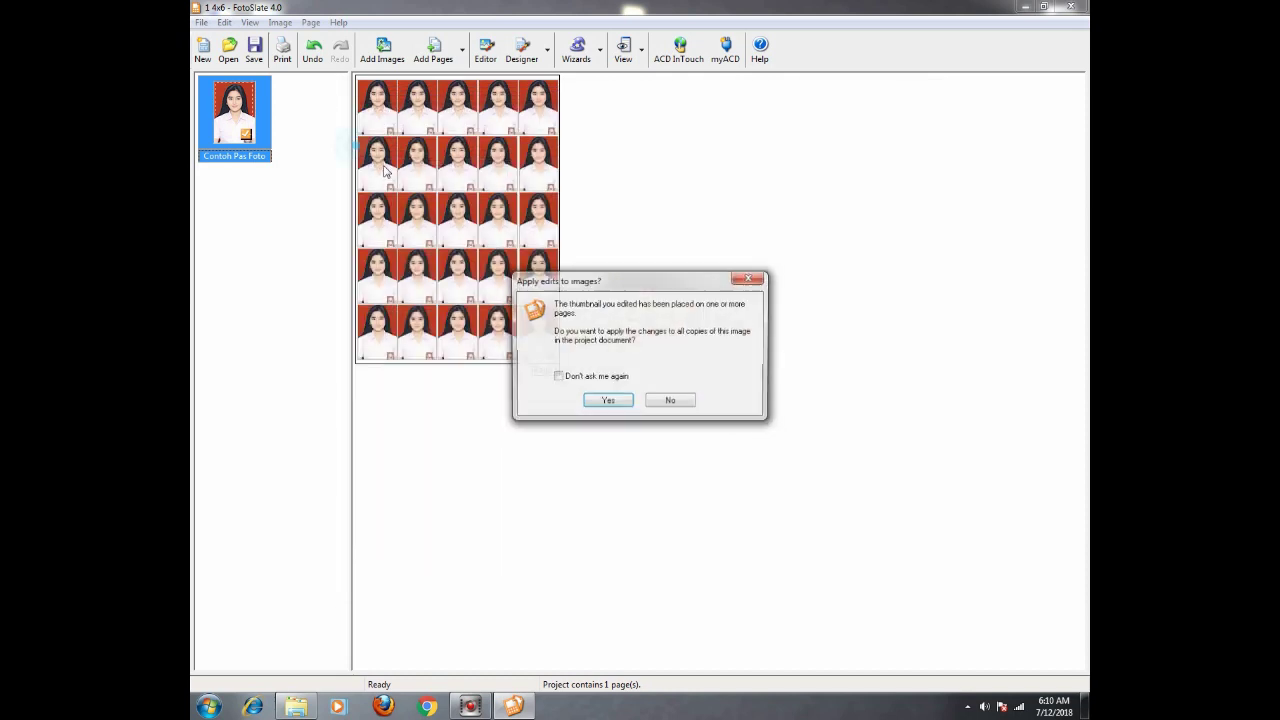
left_click(619, 405)
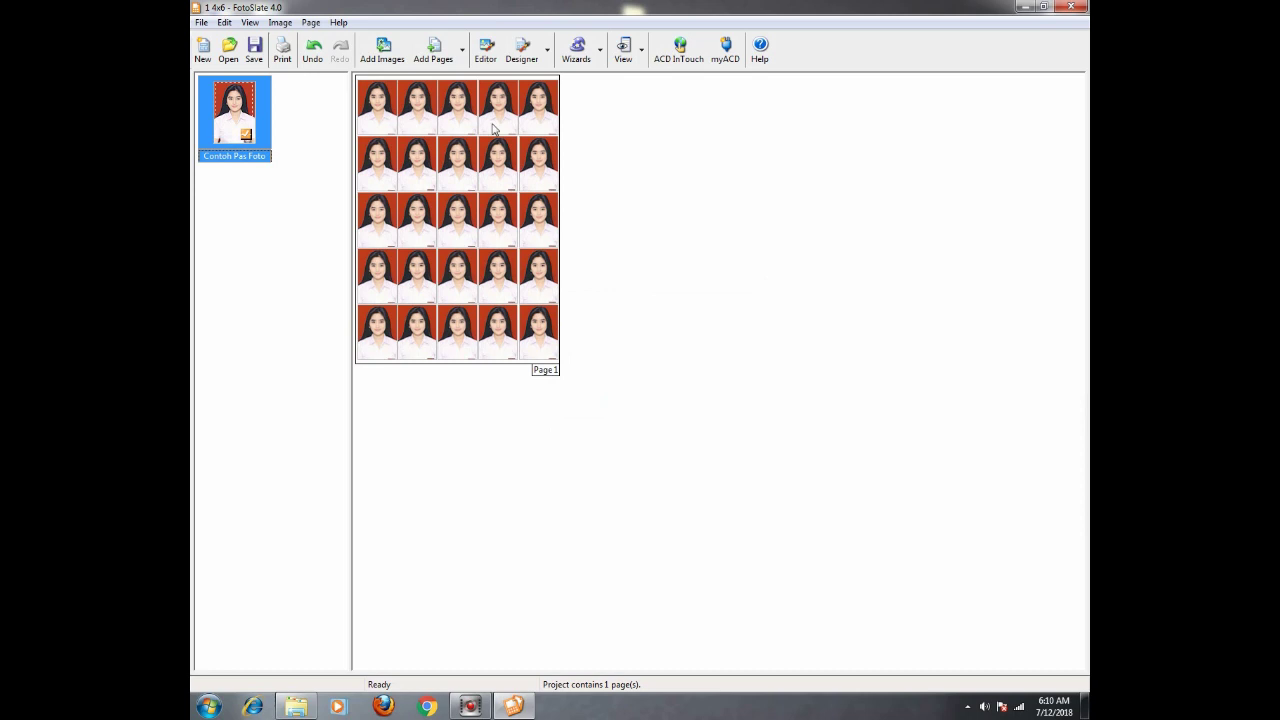
- View the print settings for the filled 4x6 page, then close them without printing
left_click(415, 105)
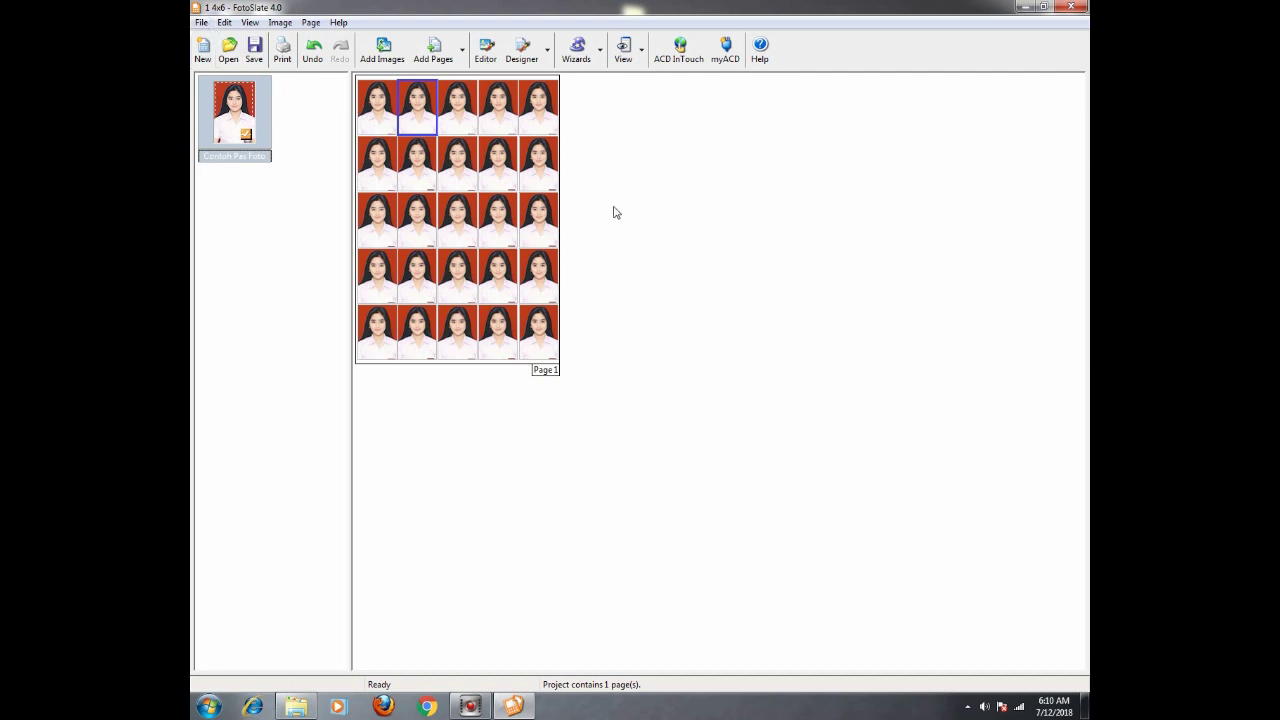
left_click(200, 22)
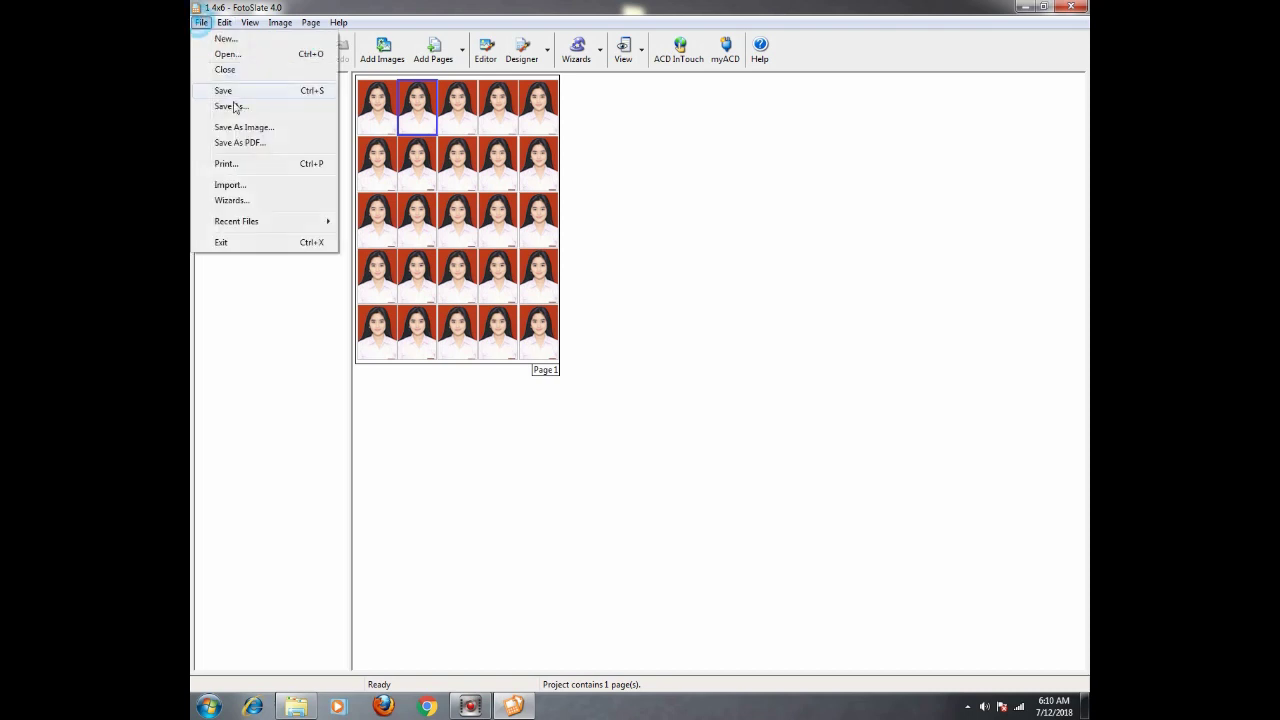
left_click(249, 163)
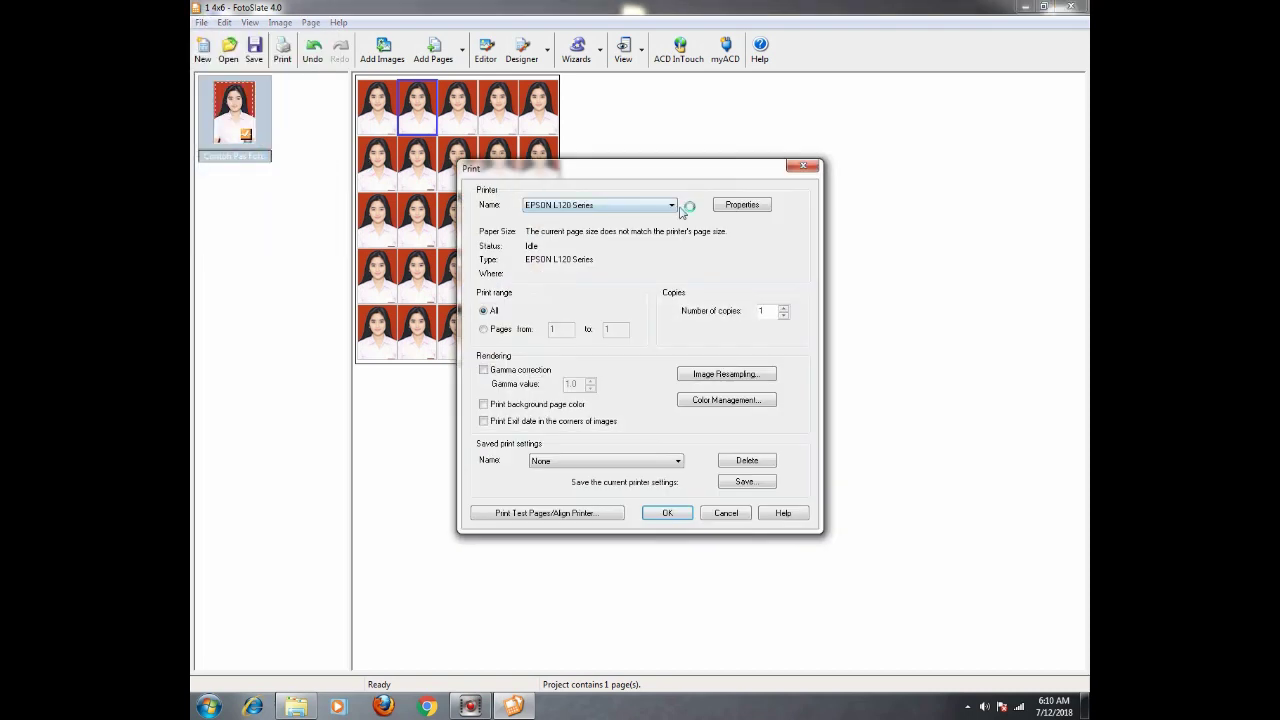
left_click(803, 166)
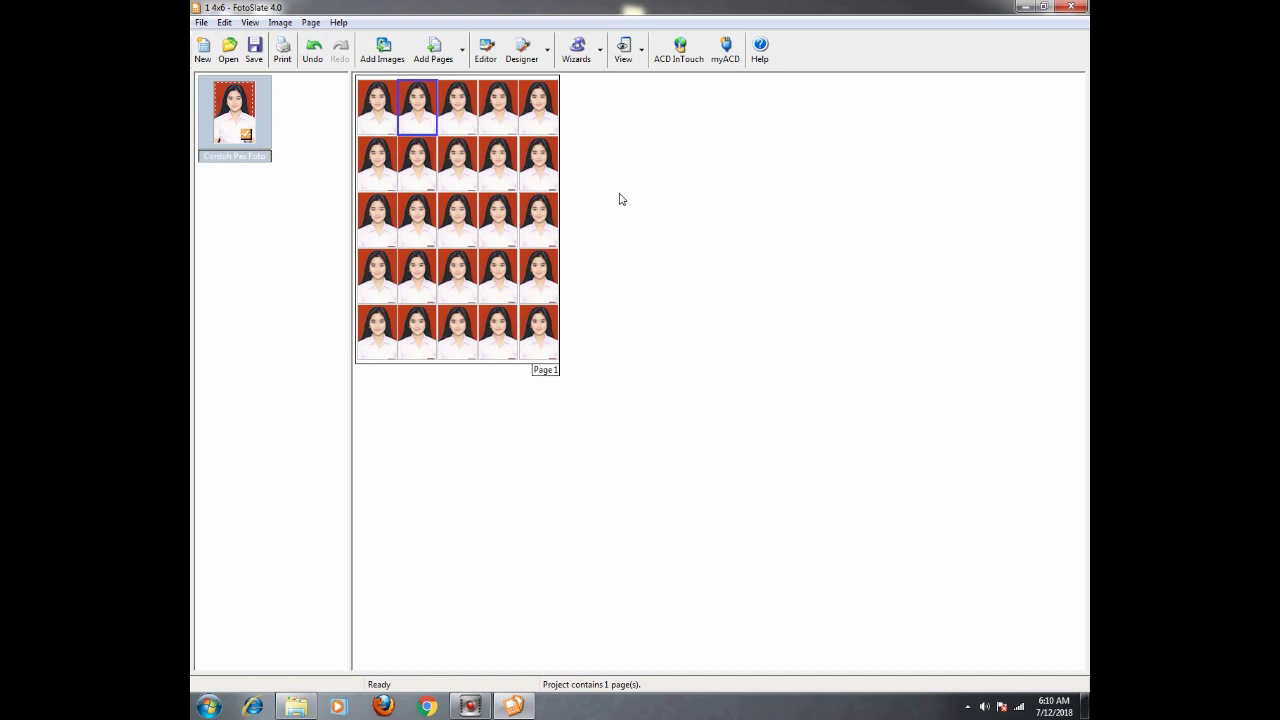
- Close the 4x6 project without saving and open the 1 4x6 + NAMA template, continuing without its missing image
left_click(1071, 8)
left_click(662, 406)
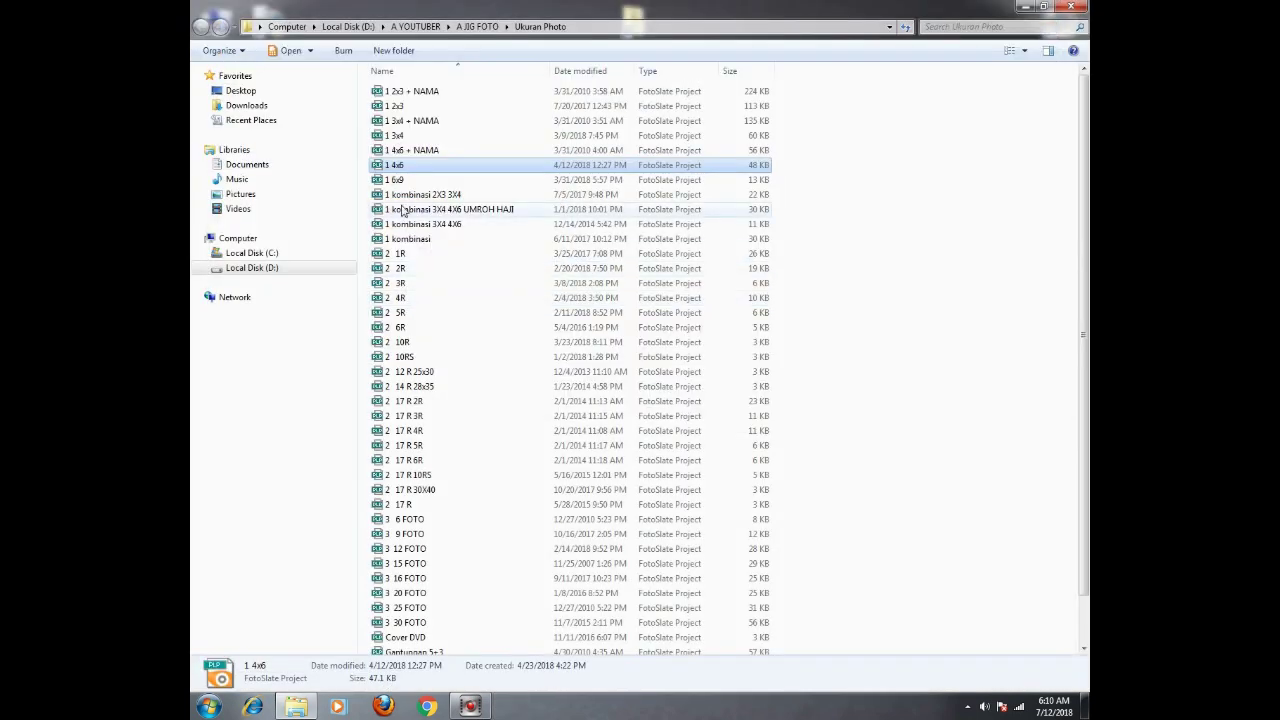
double_click(422, 151)
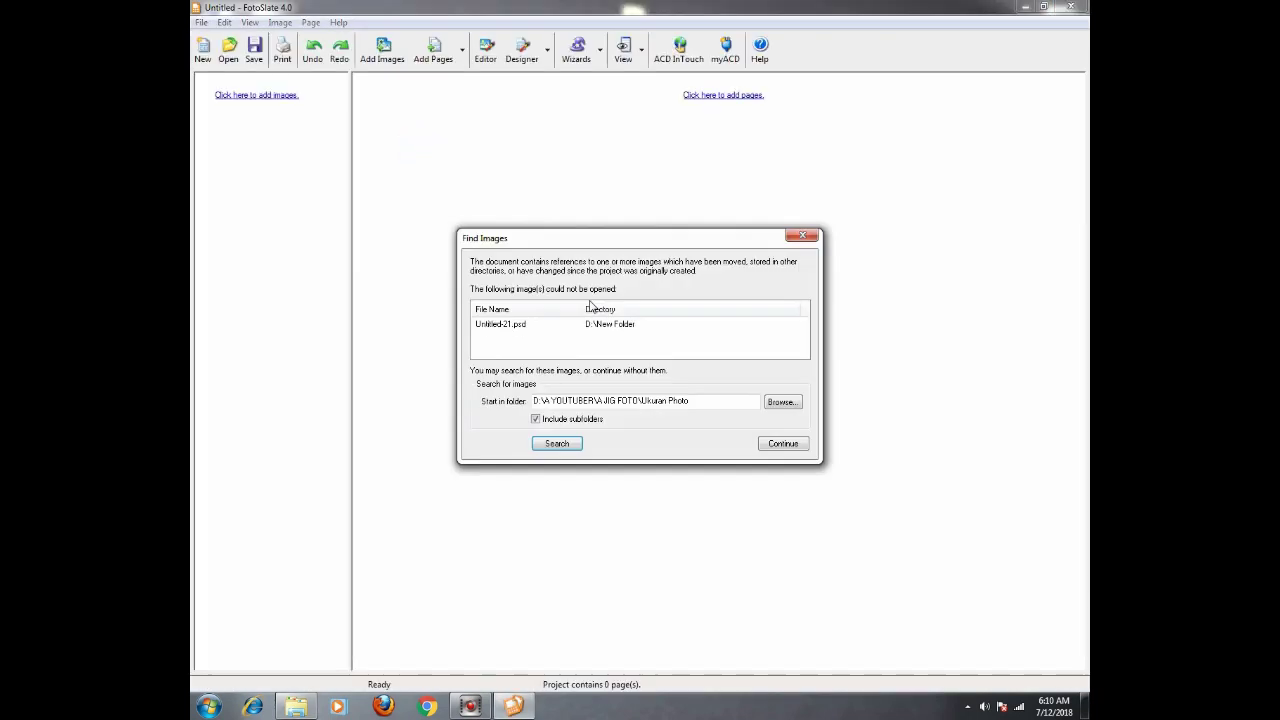
left_click(783, 444)
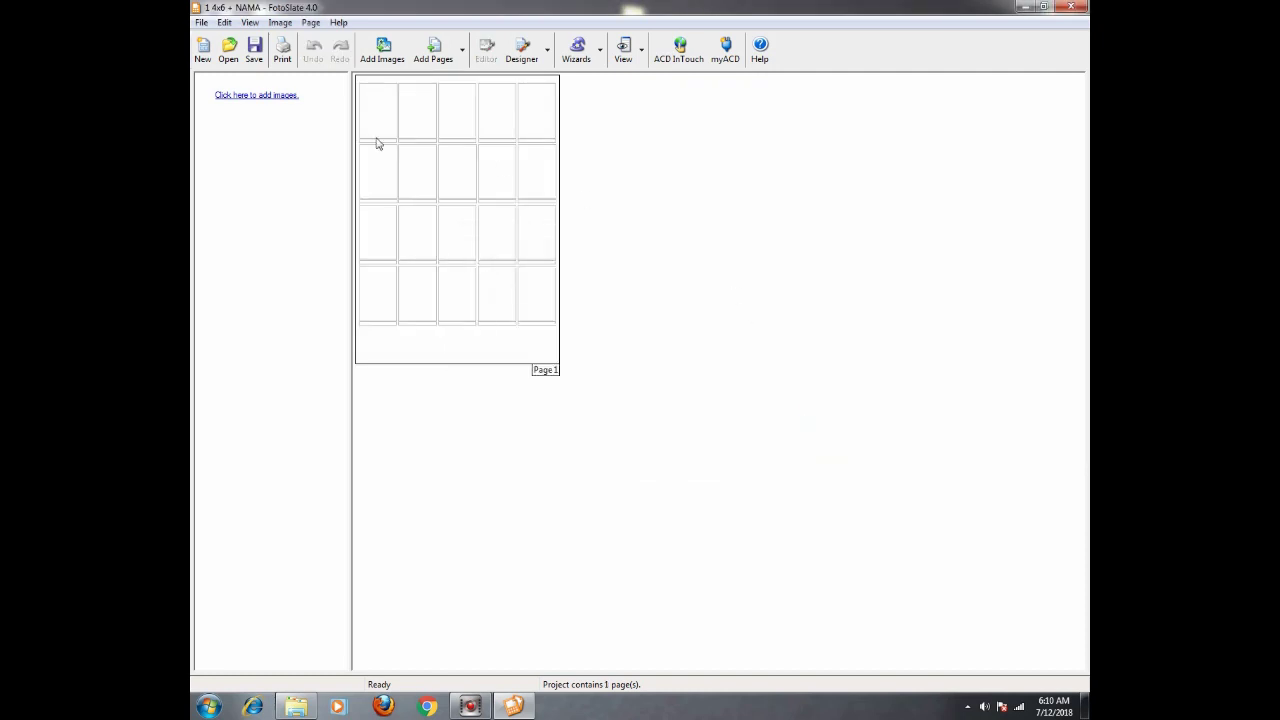
- At 100% page view, add Contoh Pas Foto to the project and place it in the first photo cell
left_click(250, 22)
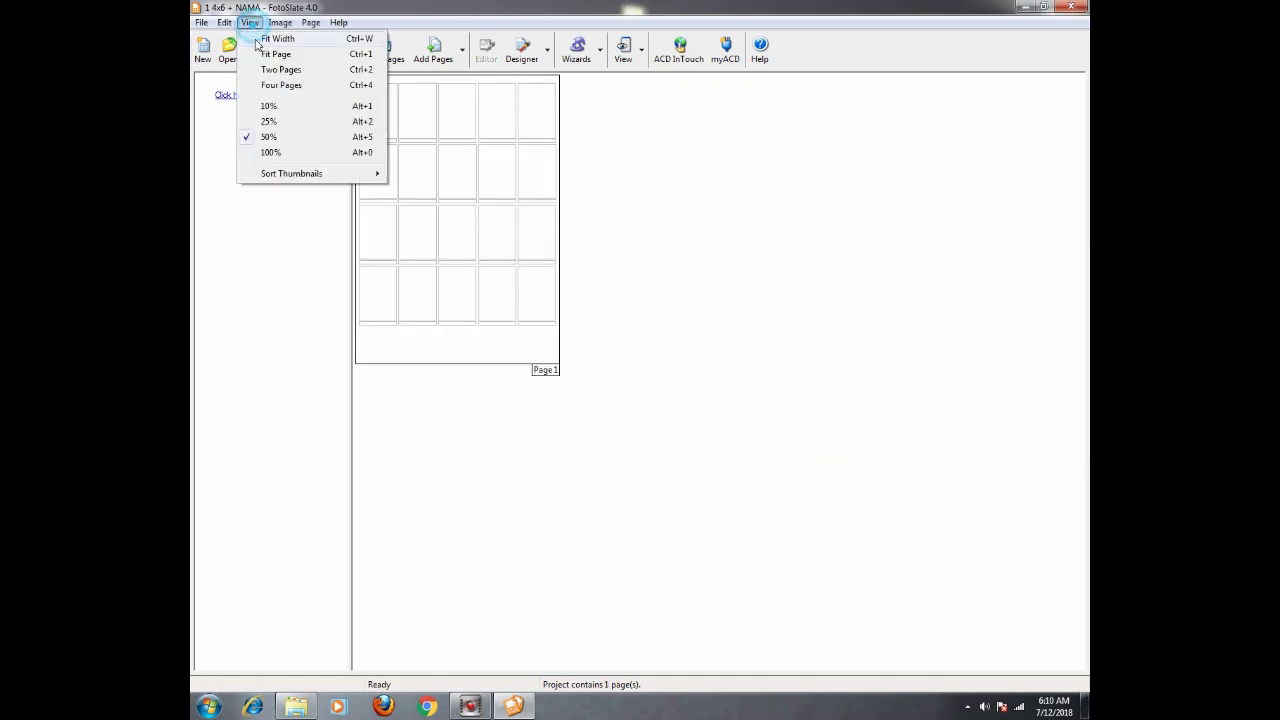
left_click(268, 149)
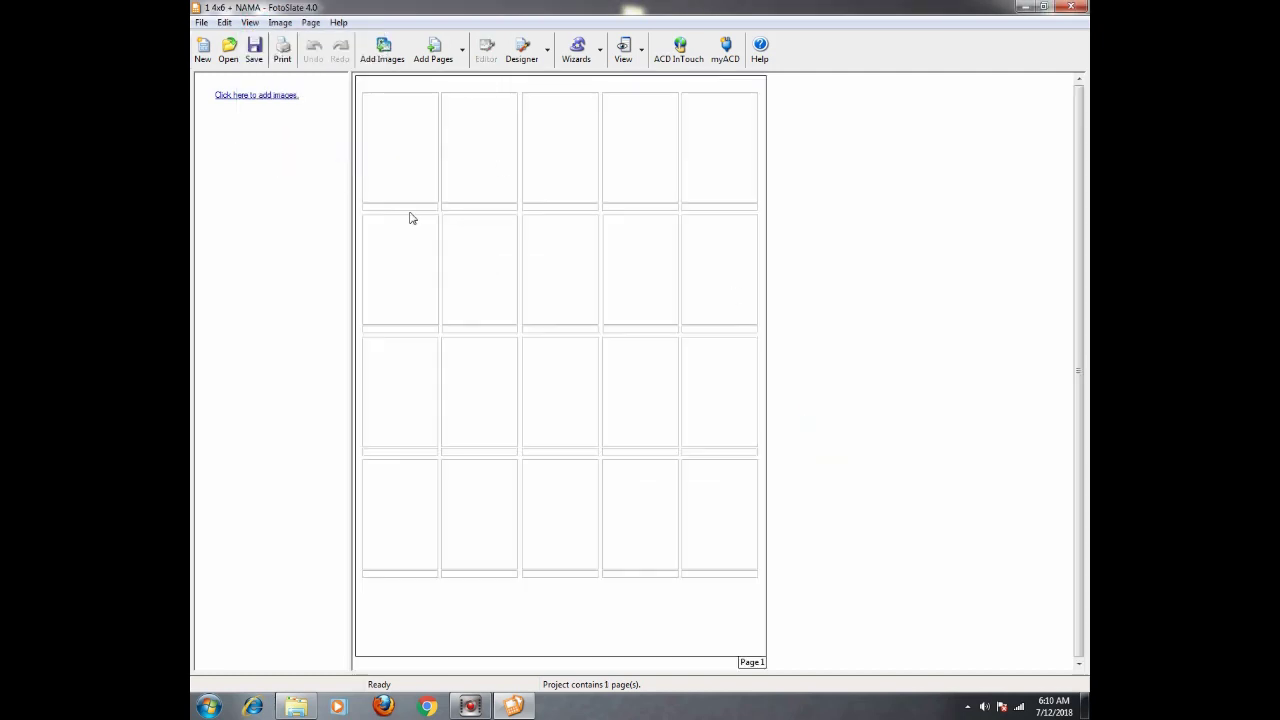
left_click(288, 96)
left_click(690, 310)
left_click(695, 375)
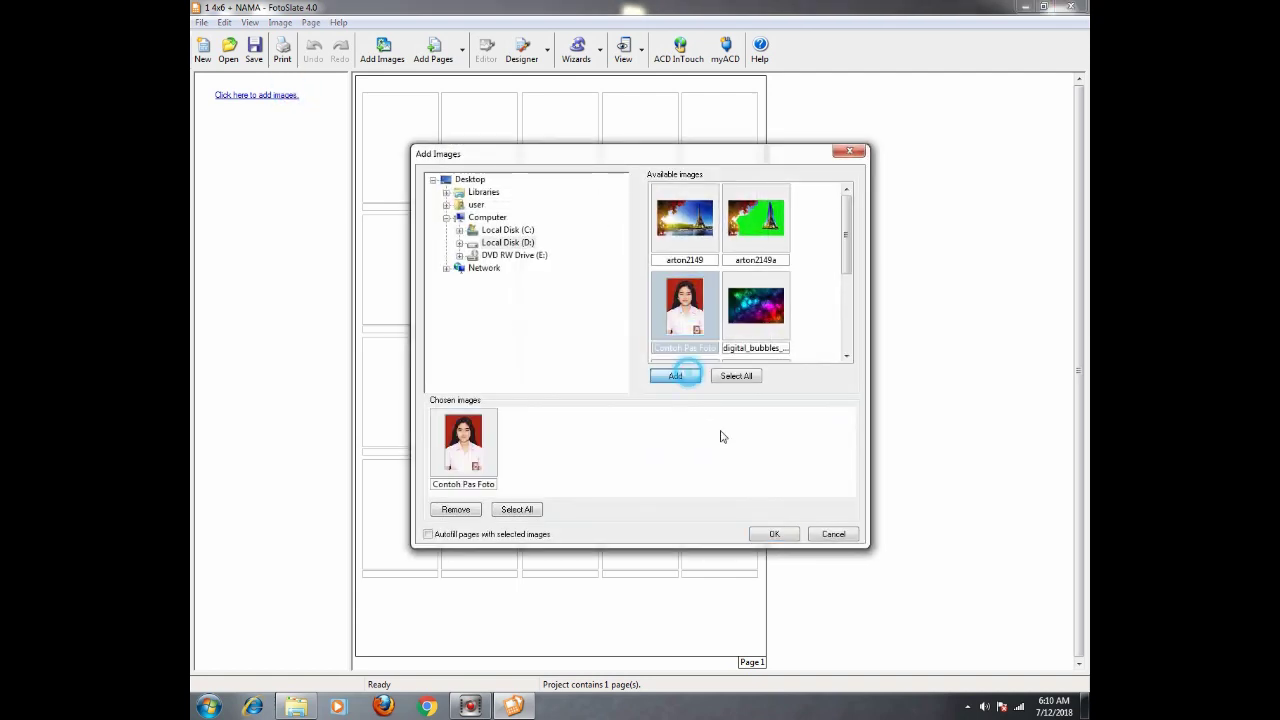
left_click(770, 534)
left_click_drag(254, 150, 423, 167)
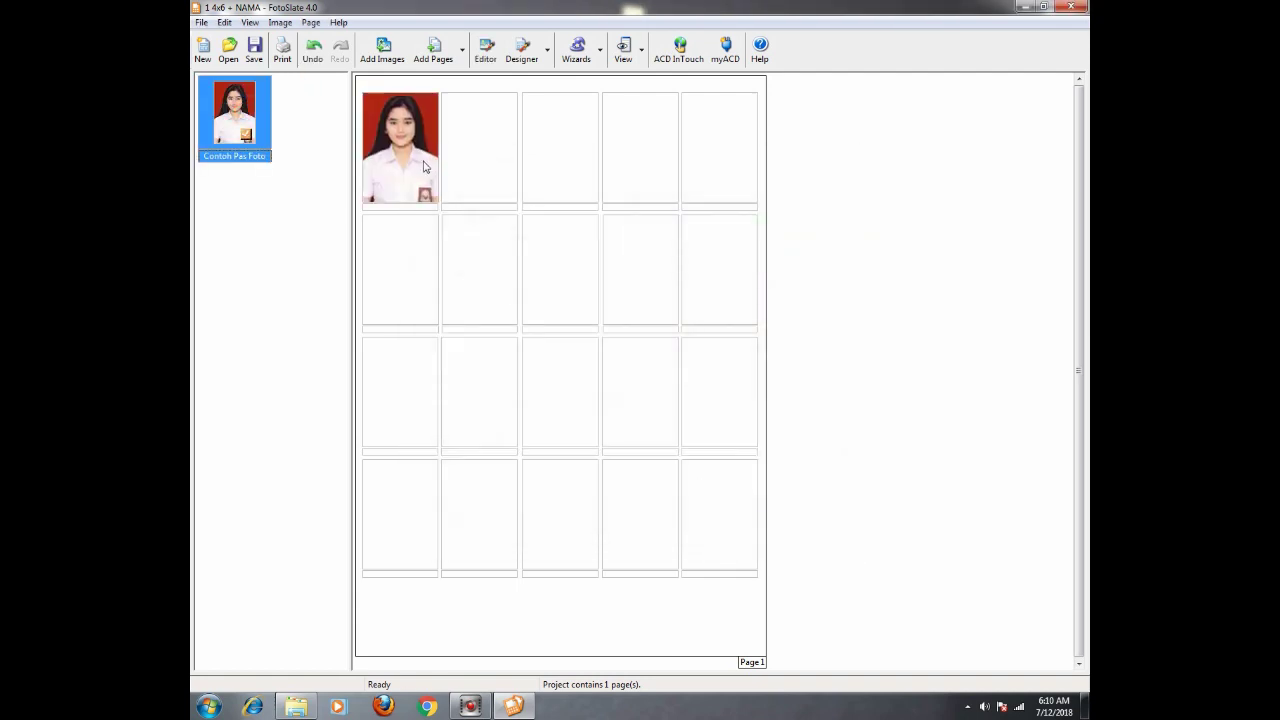
- Select the empty name strip beneath the first photo and set the page view to 50%
left_click(400, 208)
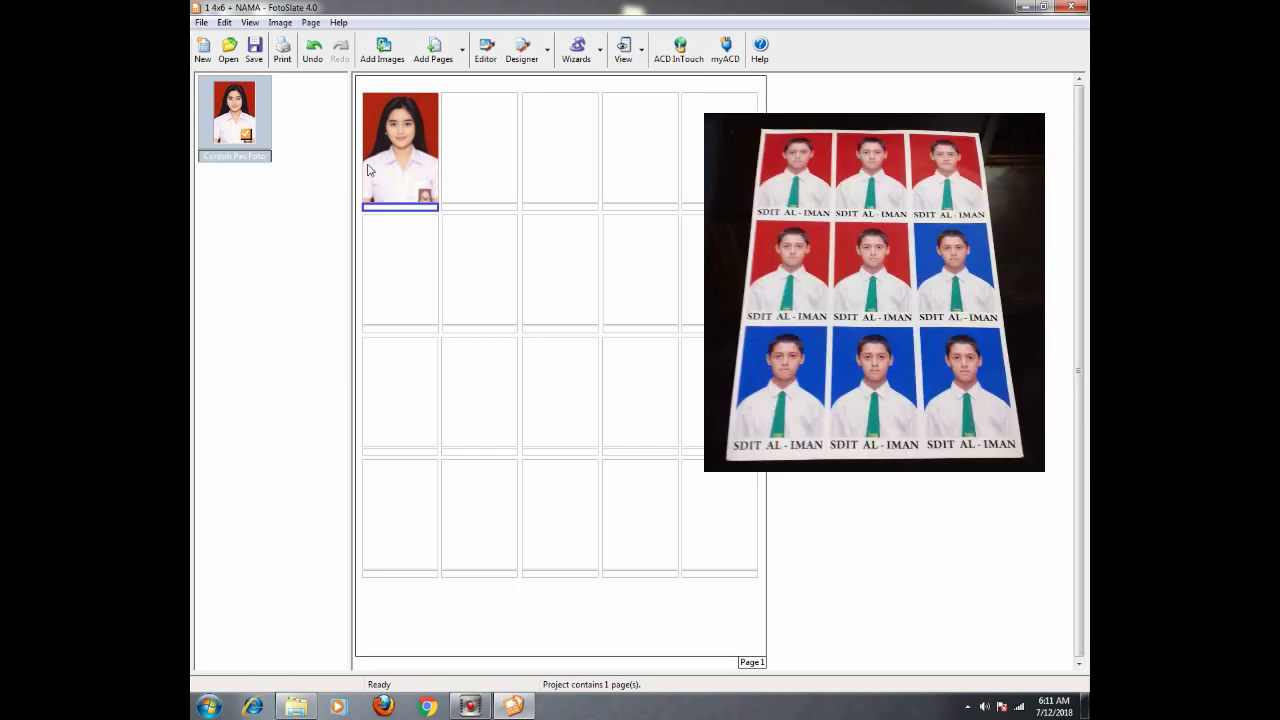
left_click(252, 205)
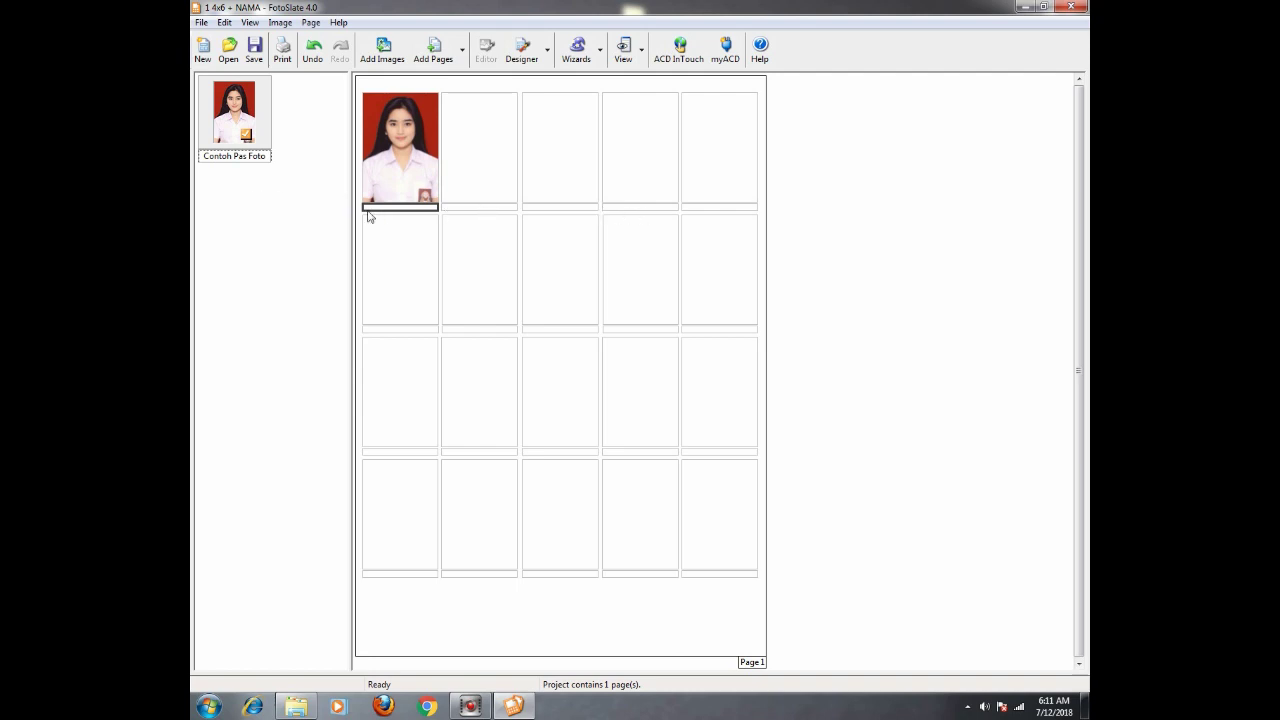
left_click(259, 24)
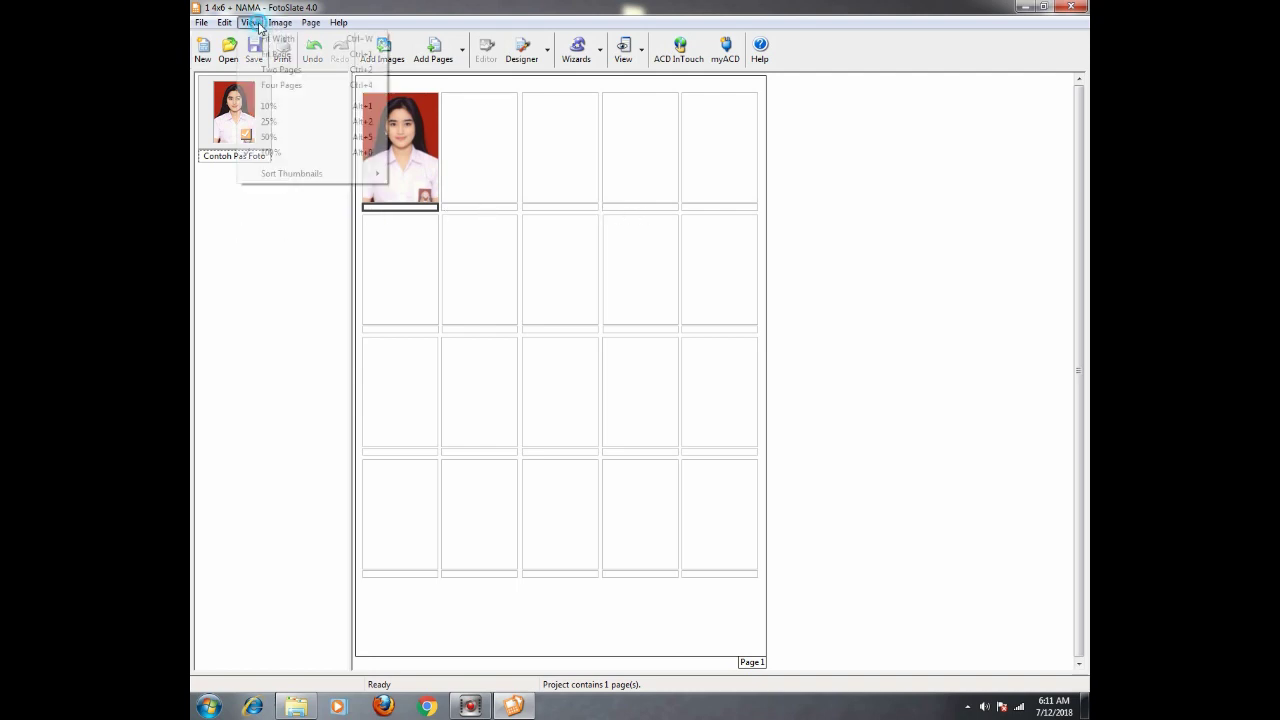
left_click(268, 138)
left_click(276, 190)
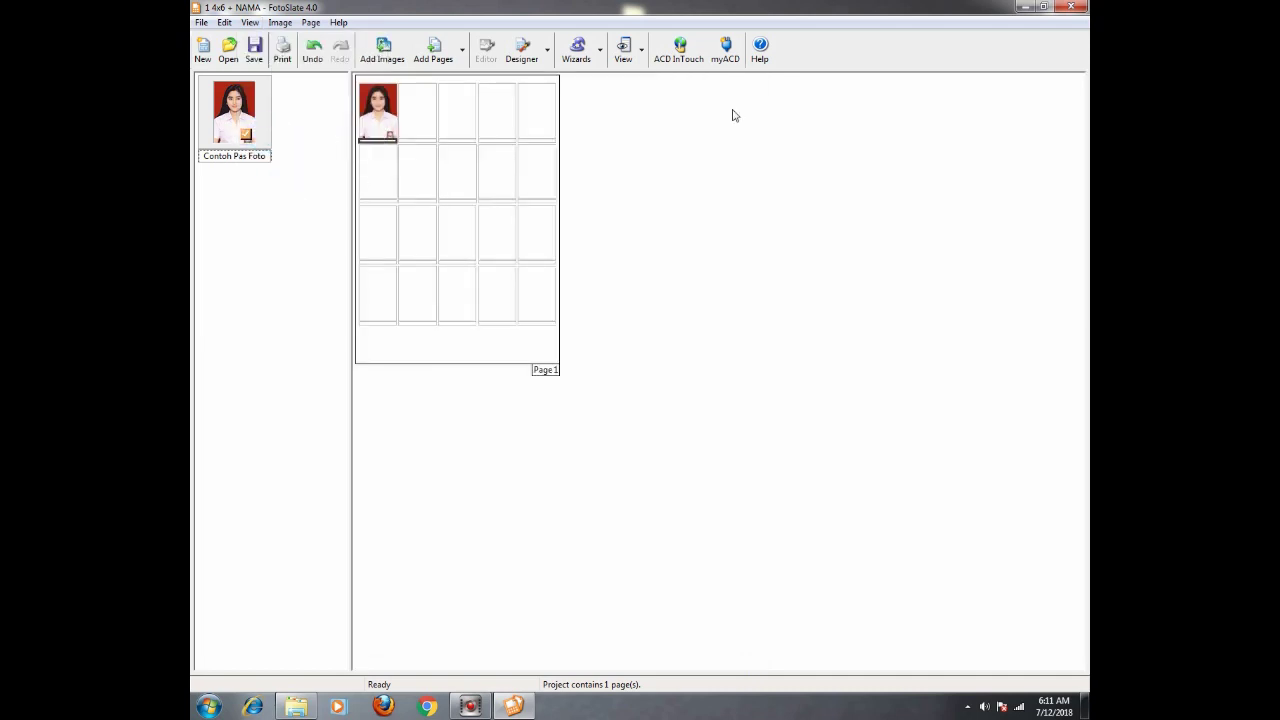
- Close the 4x6 + NAMA project without saving and open the 1 kombinasi 2X3 3X4 template, continuing without its missing images
left_click(1072, 8)
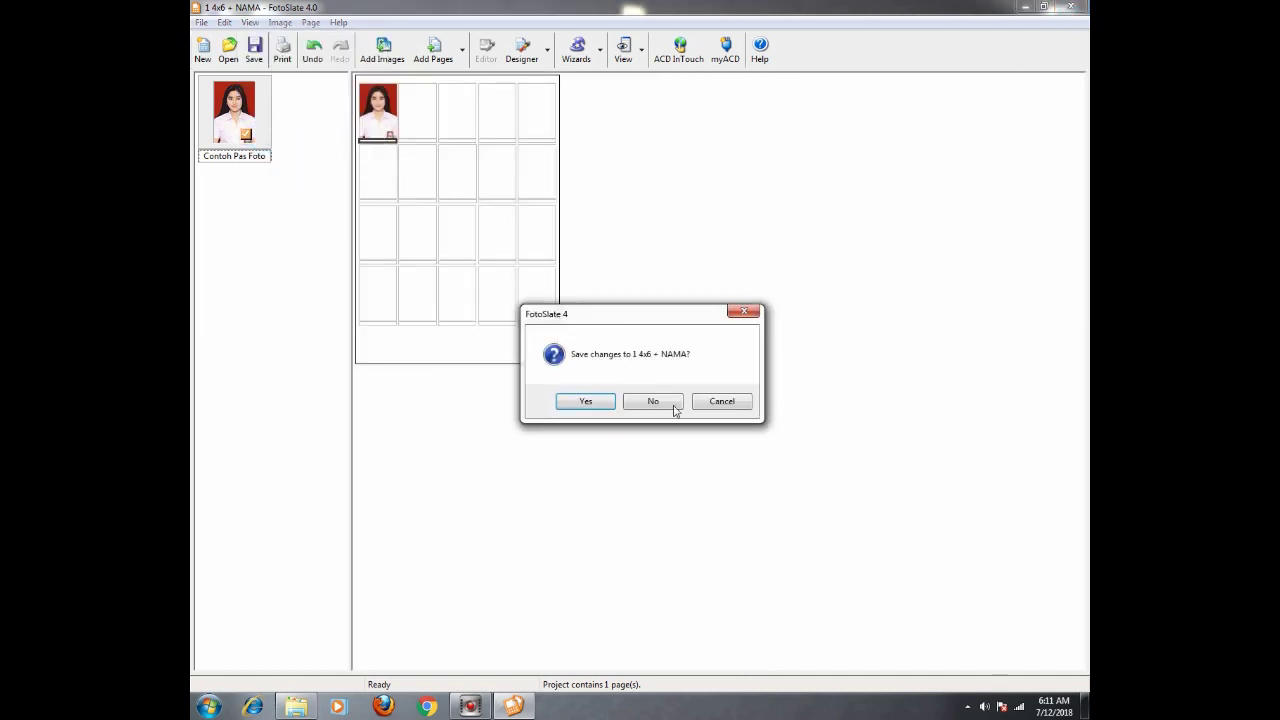
left_click(660, 401)
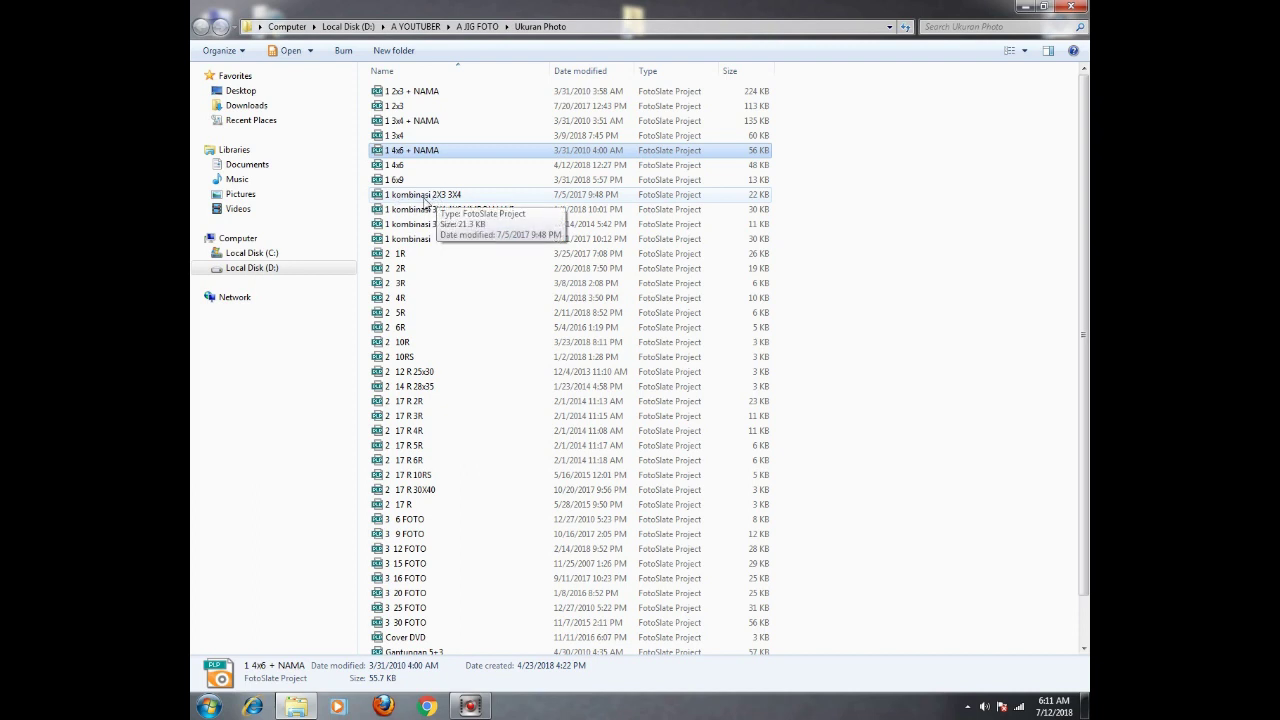
double_click(425, 199)
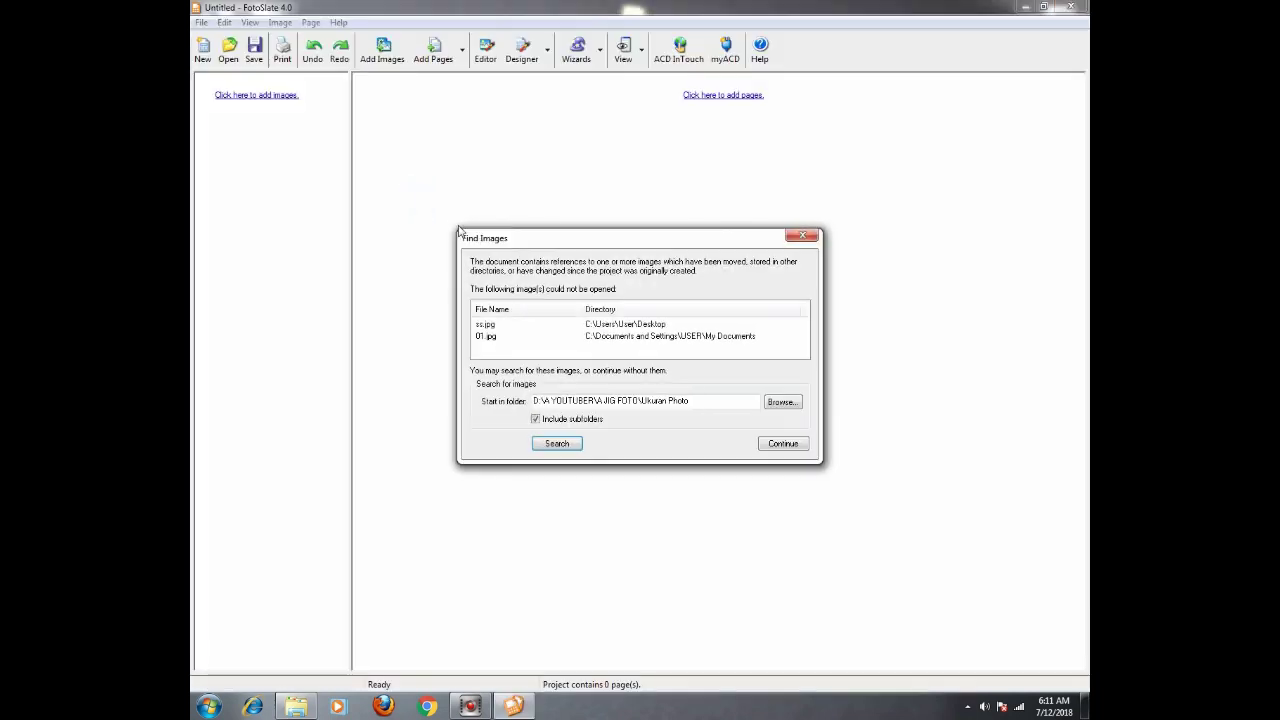
left_click(793, 451)
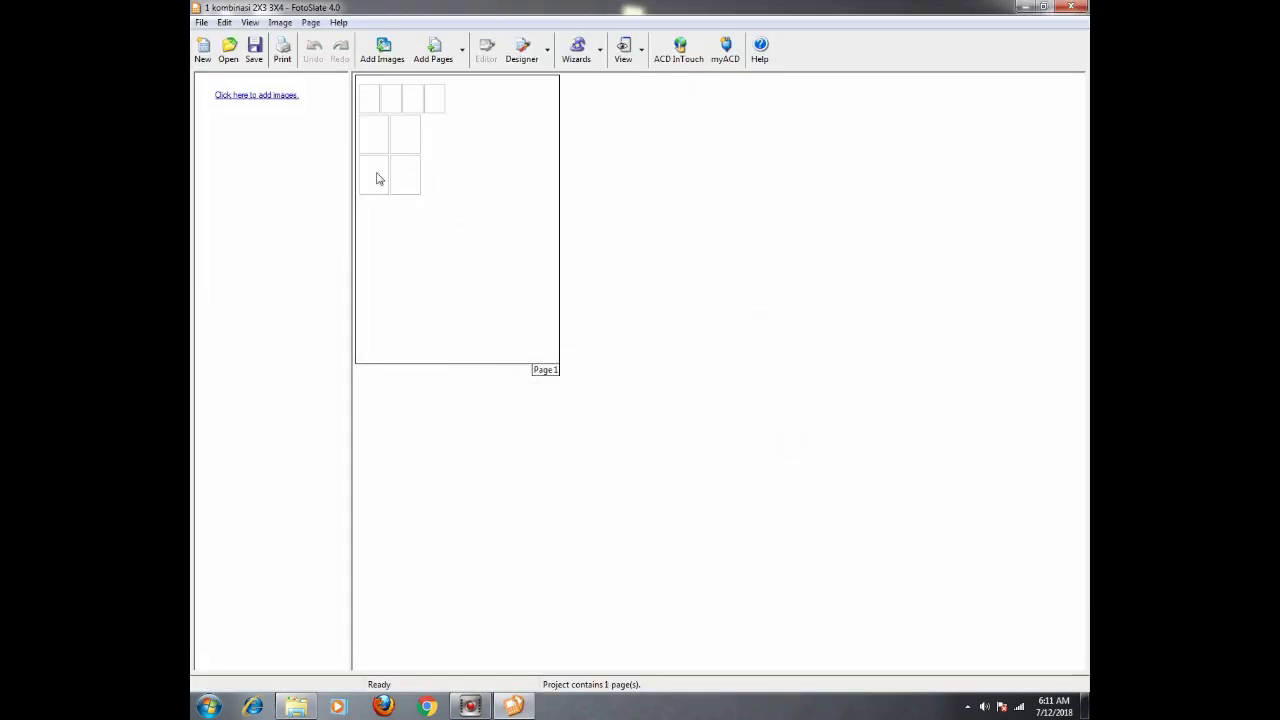
- Set the page view to 100% and add the Contoh Pas Foto image to the combination project
left_click(250, 22)
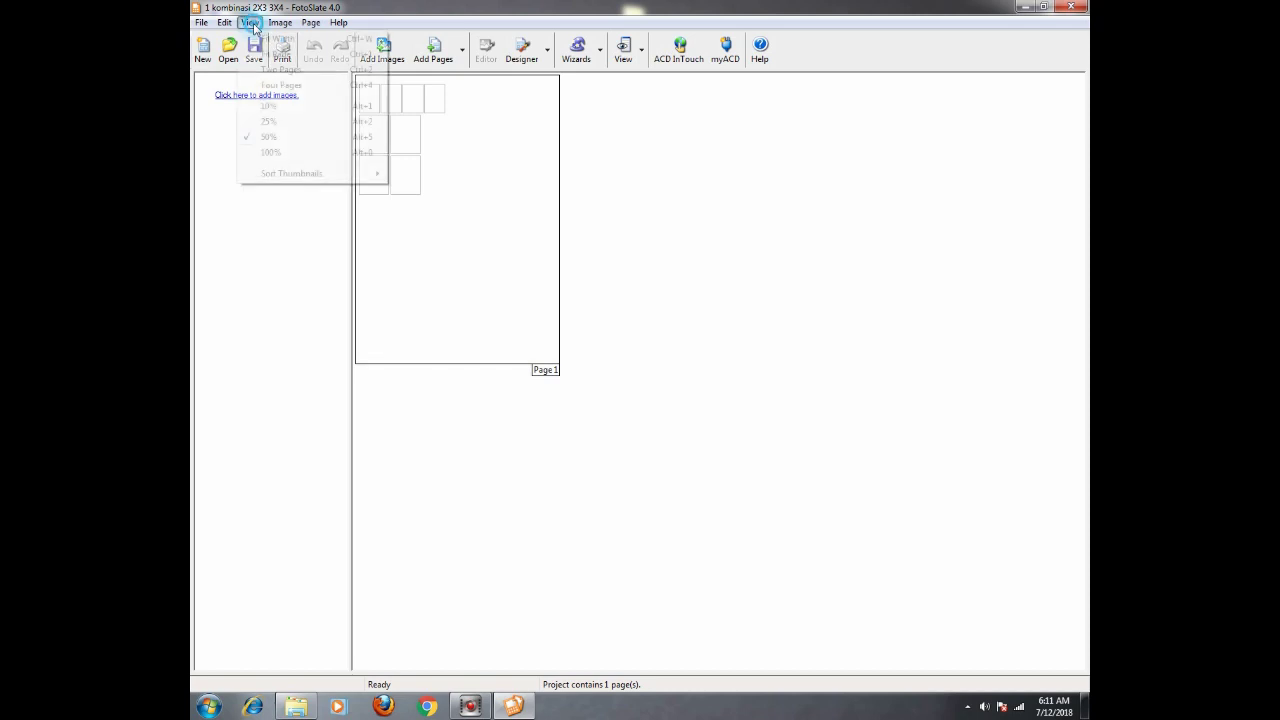
left_click(290, 153)
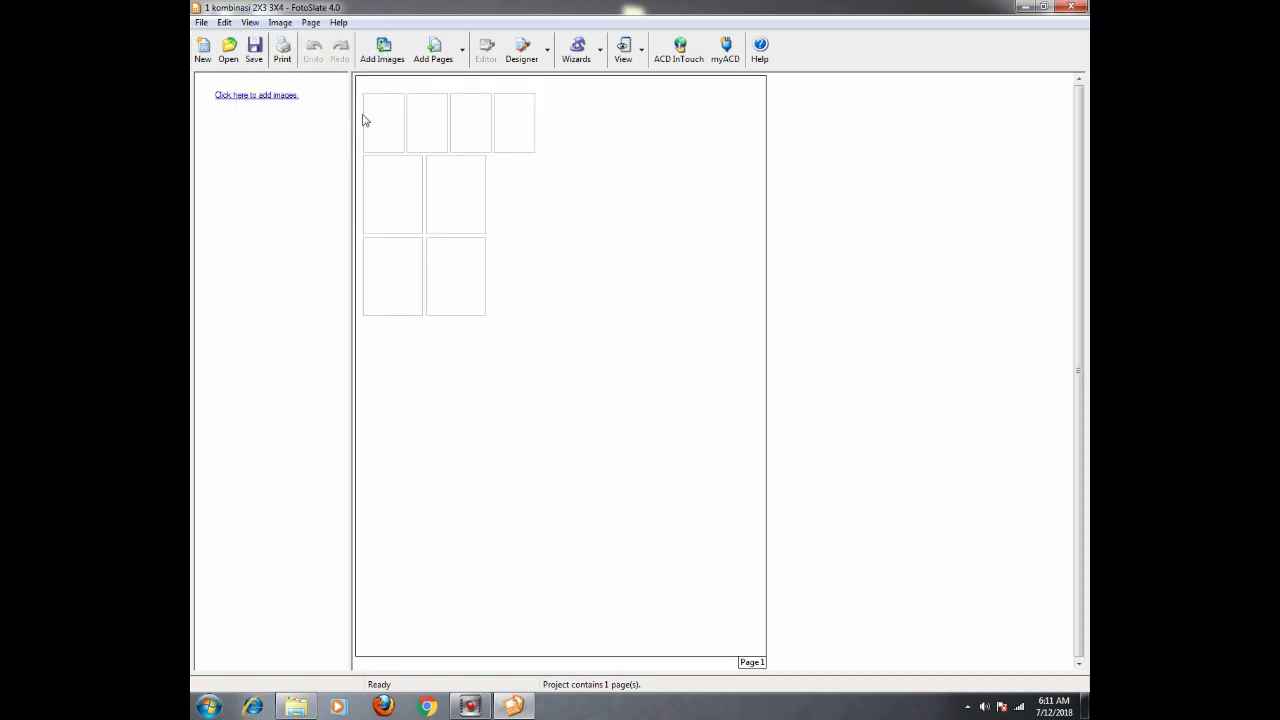
left_click(278, 96)
left_click(681, 307)
left_click(675, 376)
left_click(772, 534)
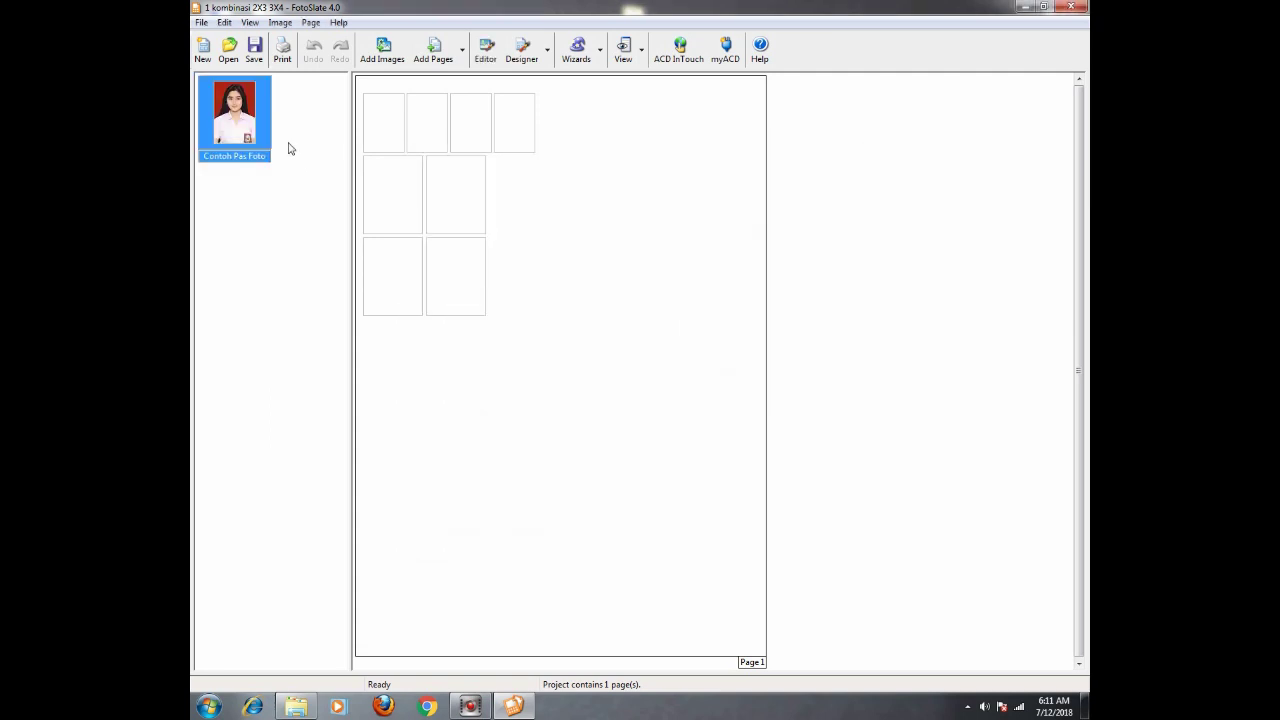
- Fill the four 2x3 cells and the four 3x4 cells on page 1 with the Contoh Pas Foto image
left_click_drag(242, 112, 405, 192)
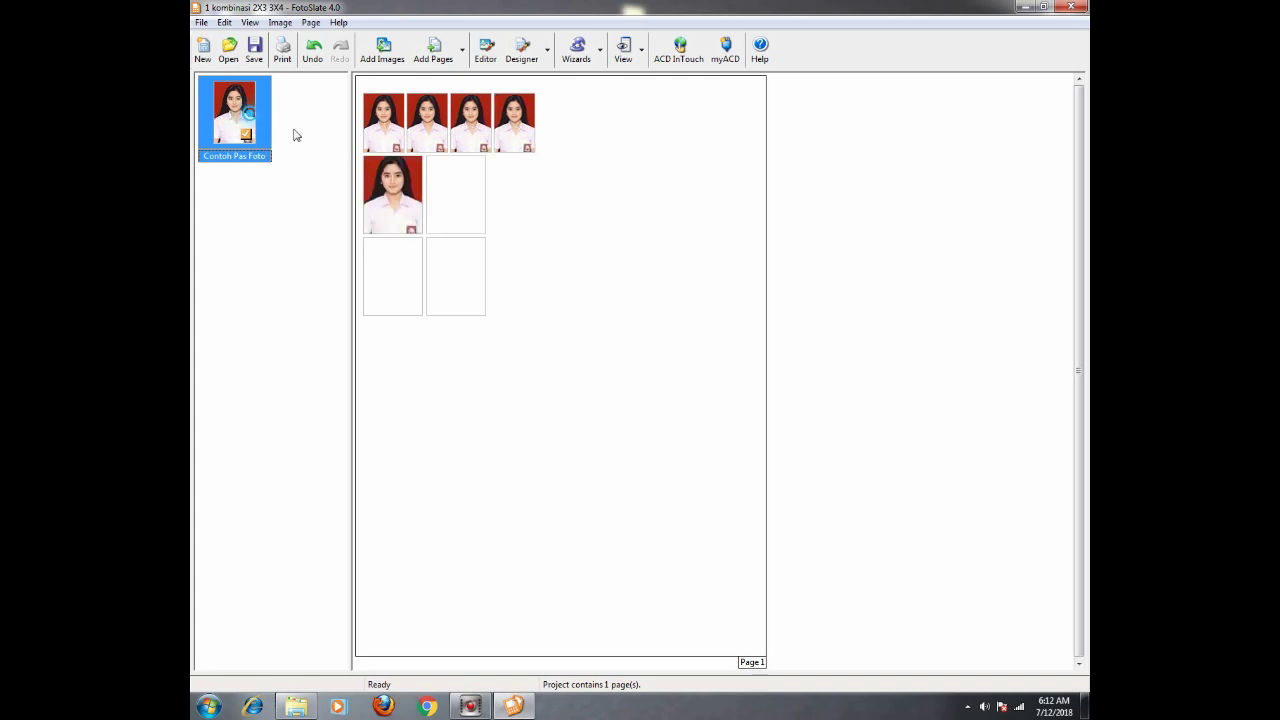
left_click_drag(245, 115, 458, 204)
left_click_drag(241, 122, 457, 277)
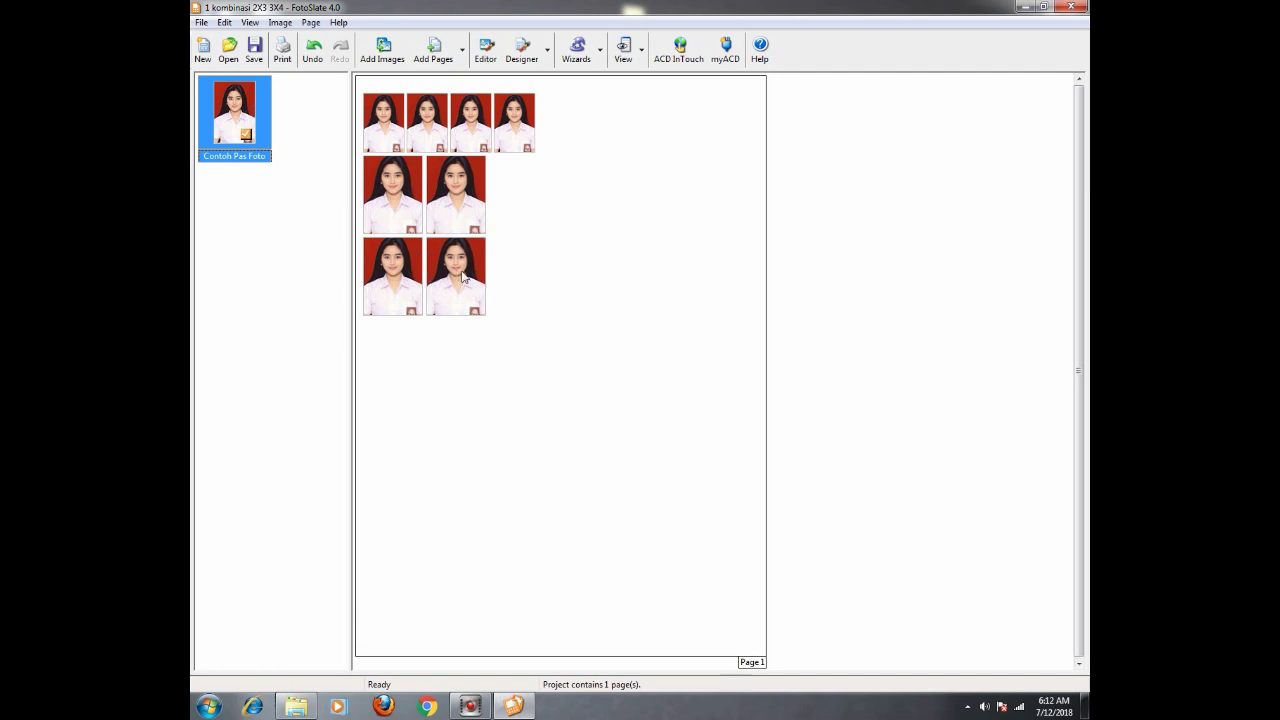
left_click(470, 262)
left_click(477, 110)
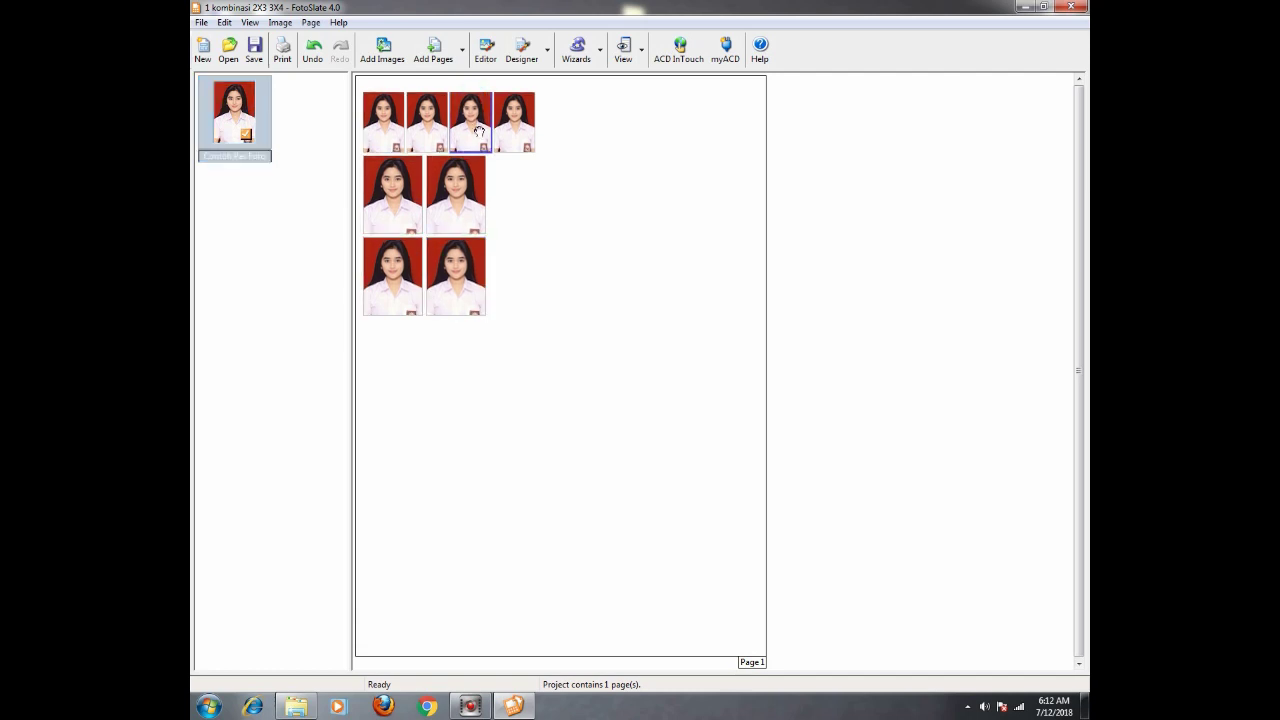
- In the page designer, copy the second column's two 3x4 photos and place the pasted pair beside them at about X 68 mm, Y 41 mm
left_click(466, 207)
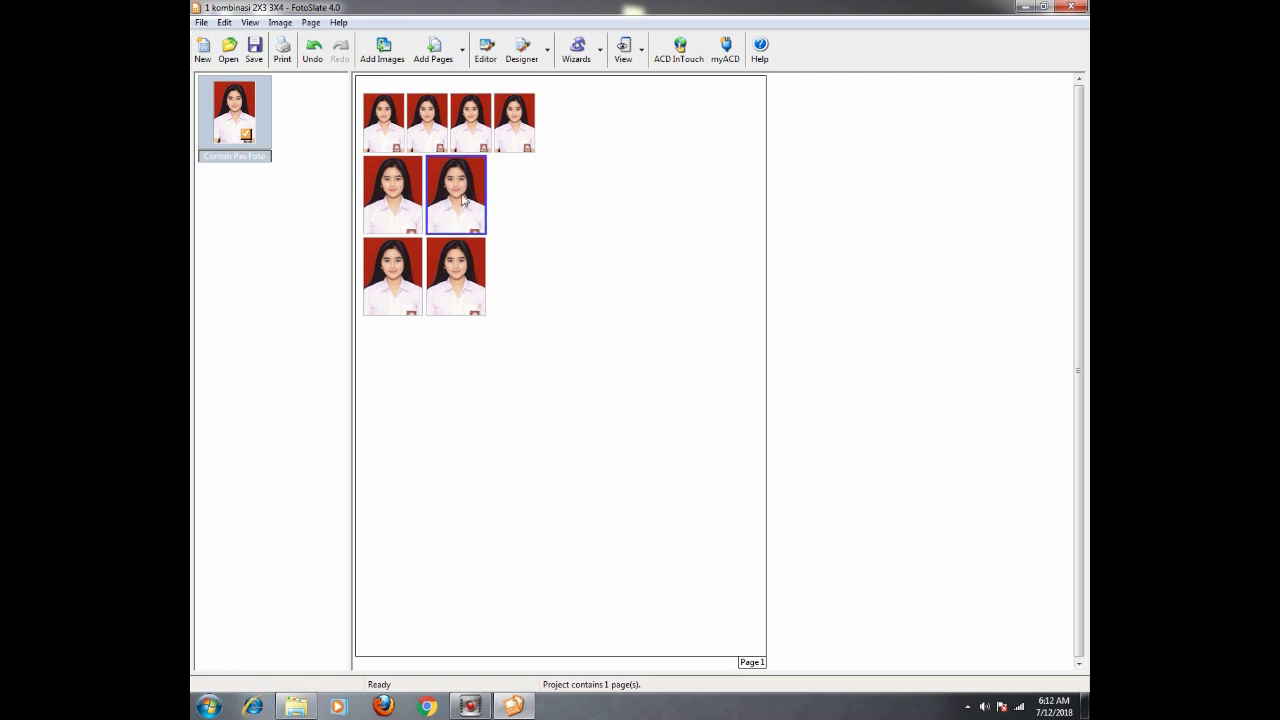
left_click(519, 52)
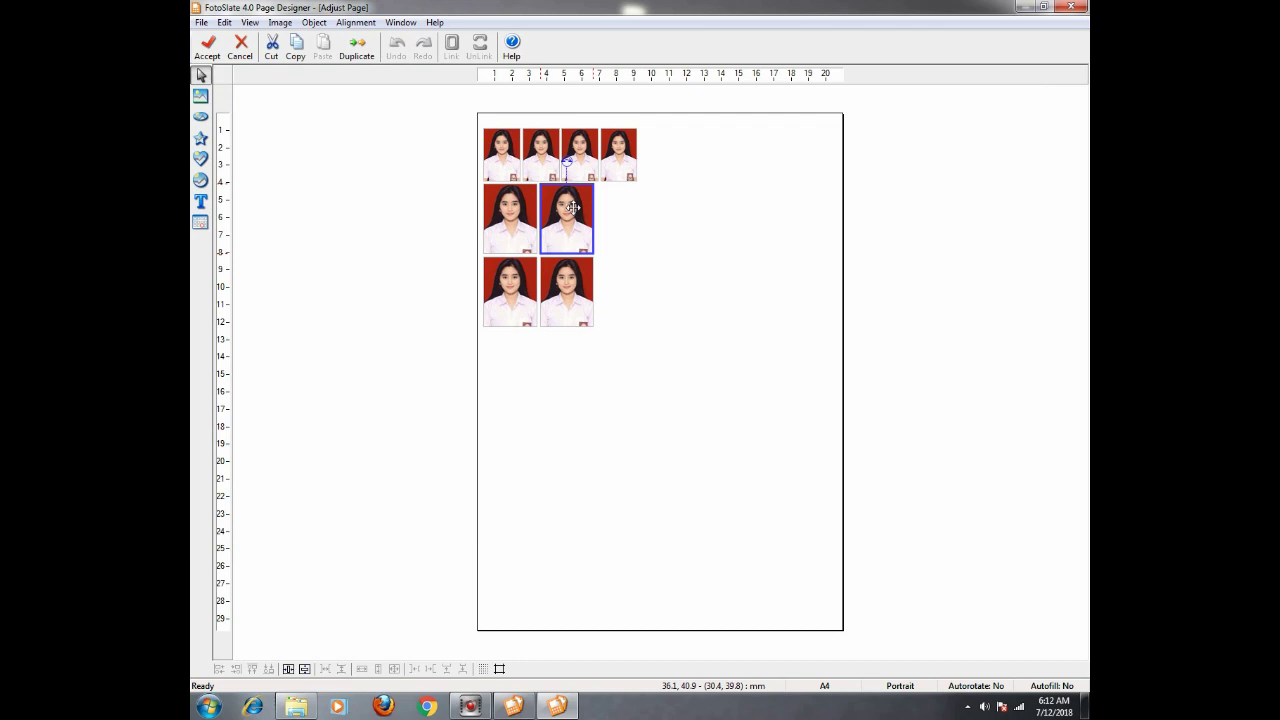
left_click(565, 275)
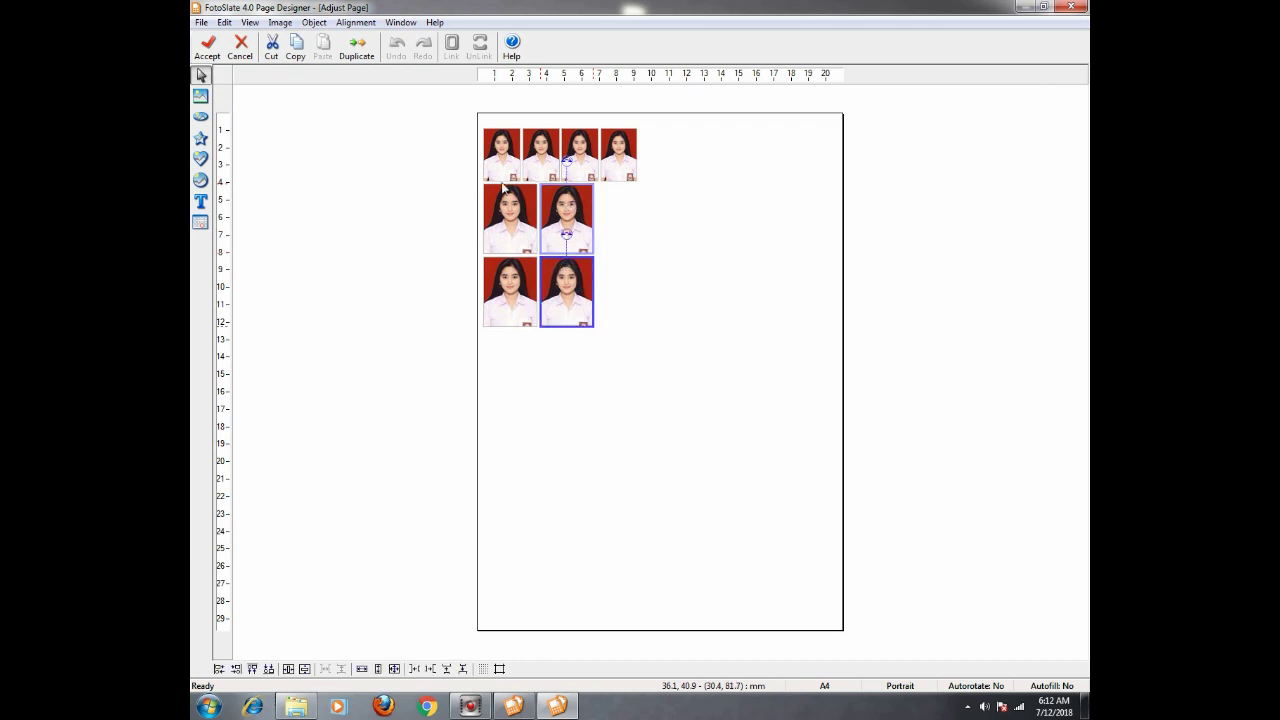
left_click(295, 47)
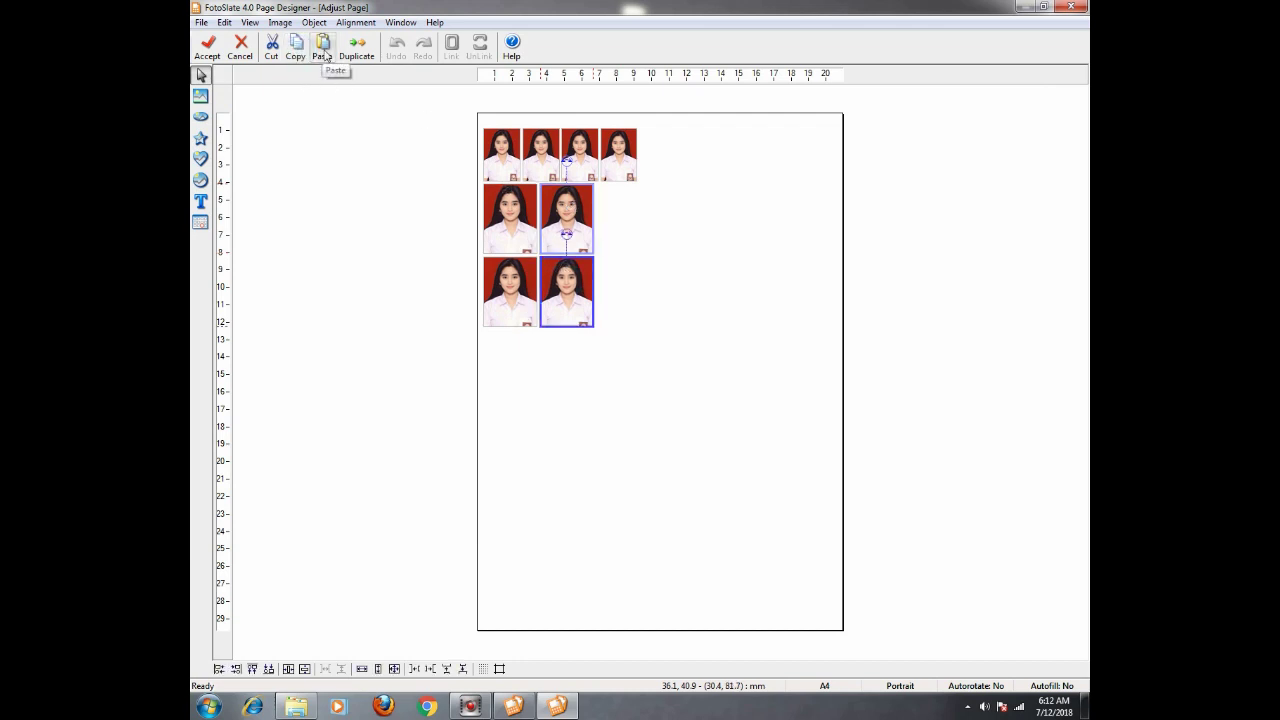
left_click(323, 50)
left_click_drag(582, 272, 635, 271)
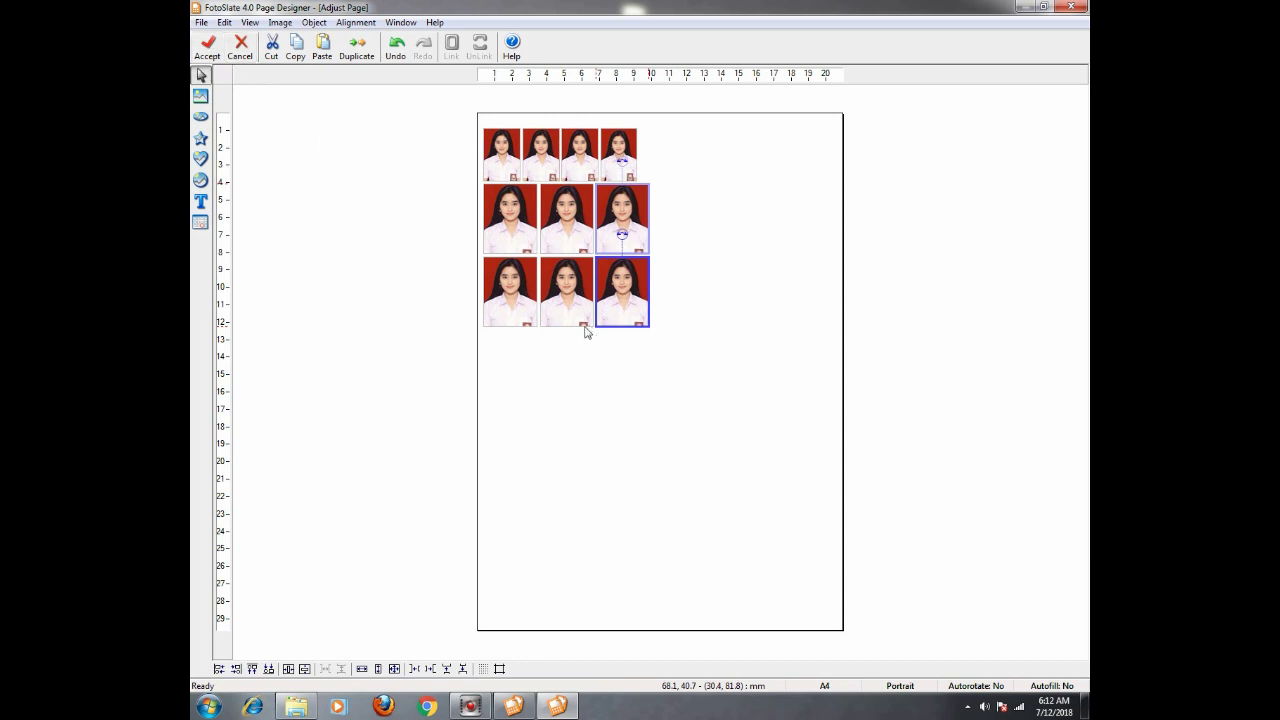
- Copy the four 2x3 photos, place the pasted set at the end of their row at about X 93 mm, Y 9 mm, and accept the page changes
left_click(562, 300)
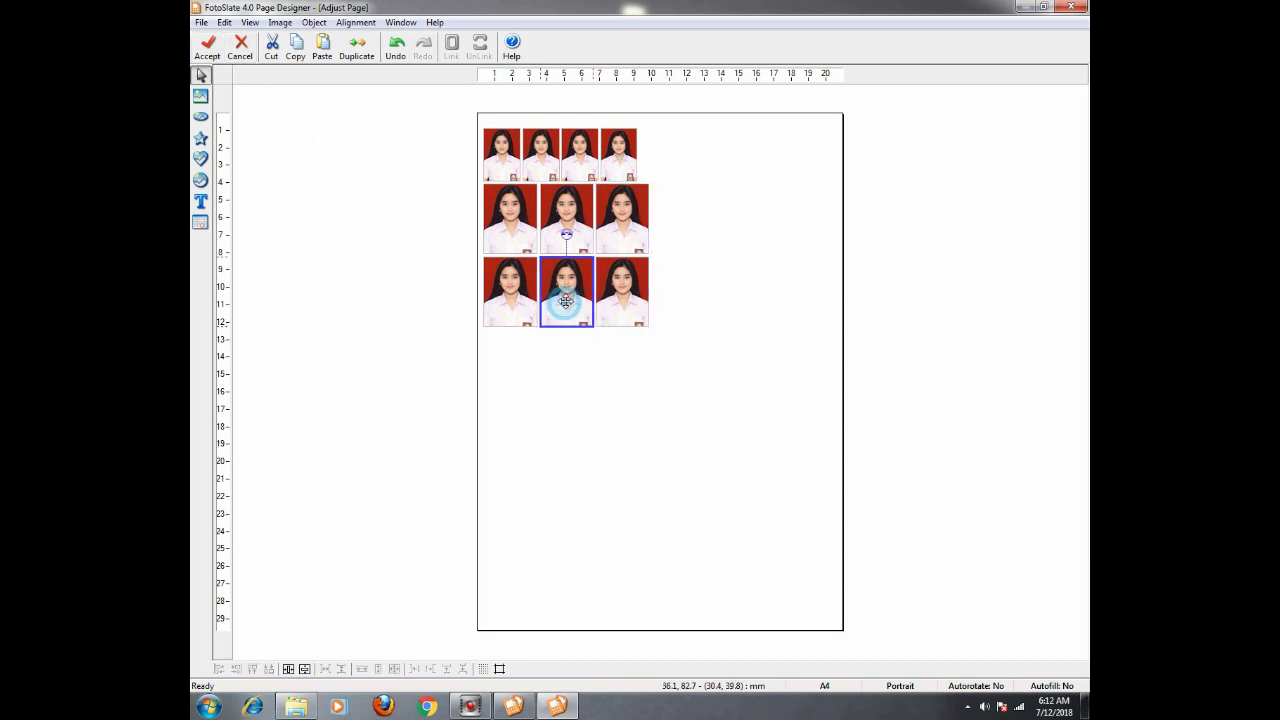
left_click(509, 166)
left_click(541, 164, "shift")
left_click(579, 157, "shift")
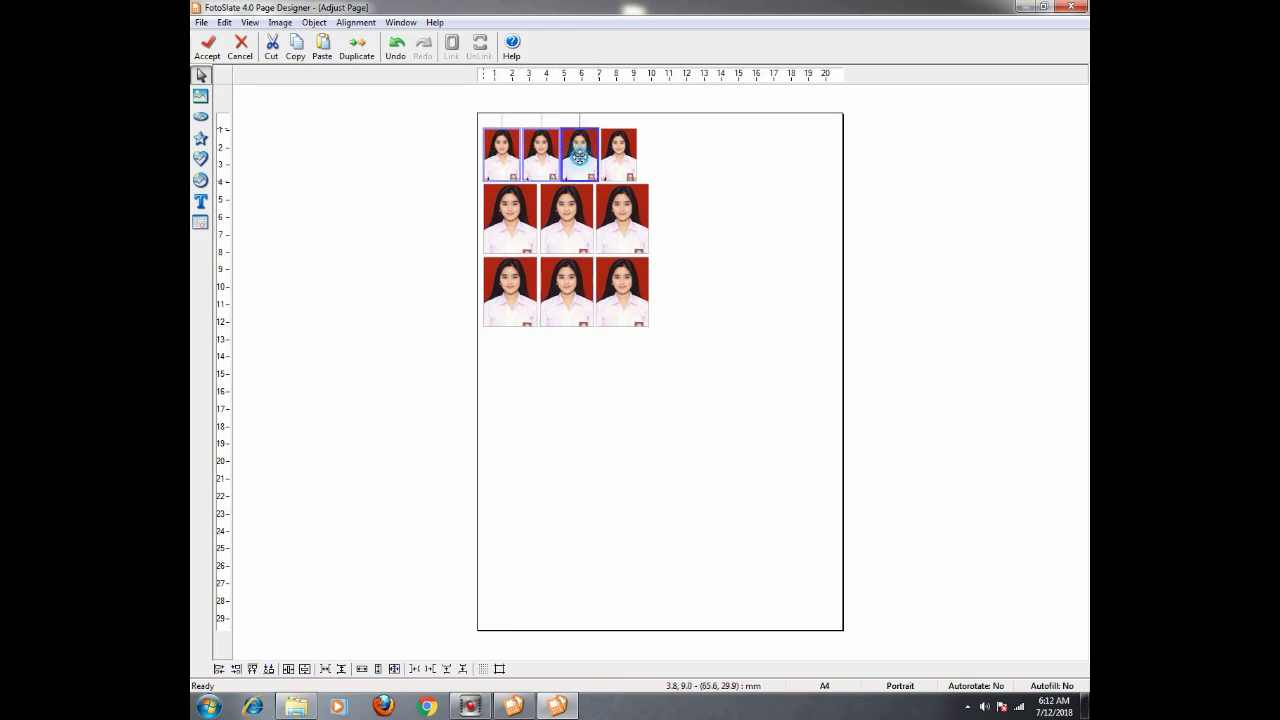
left_click(619, 157, "shift")
left_click(295, 45)
left_click(321, 45)
left_click_drag(596, 150, 726, 146)
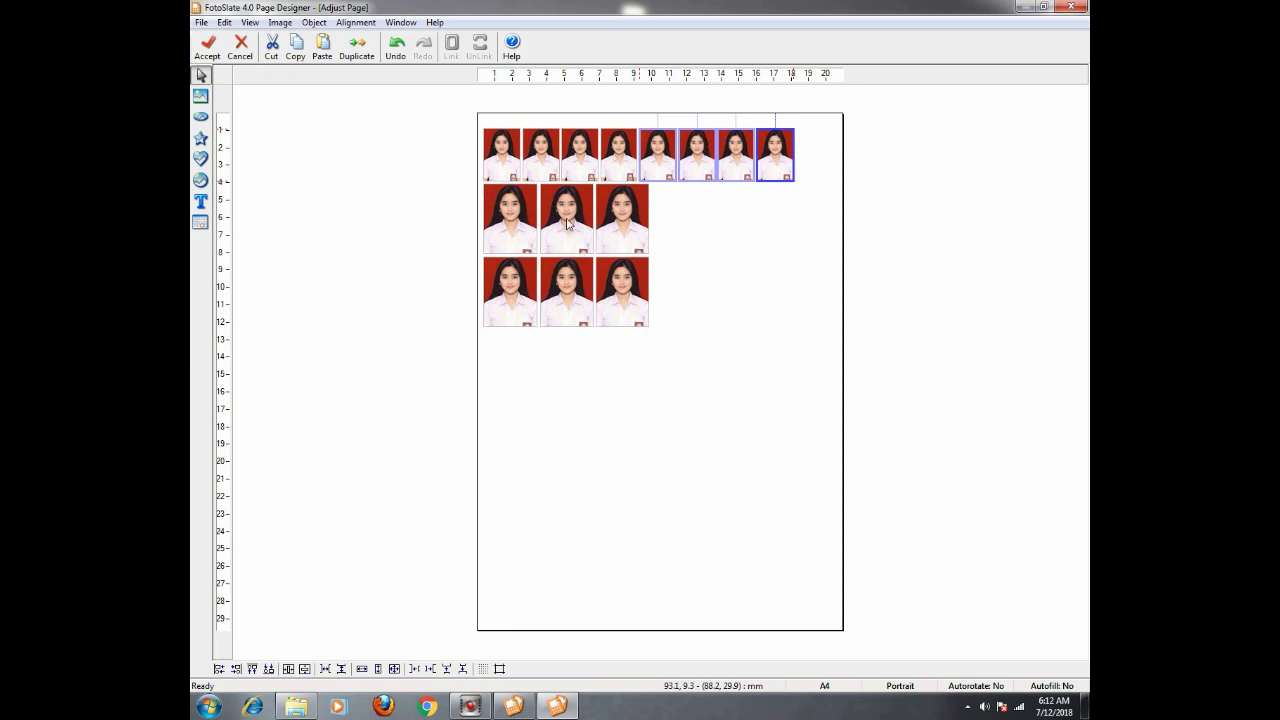
left_click(210, 55)
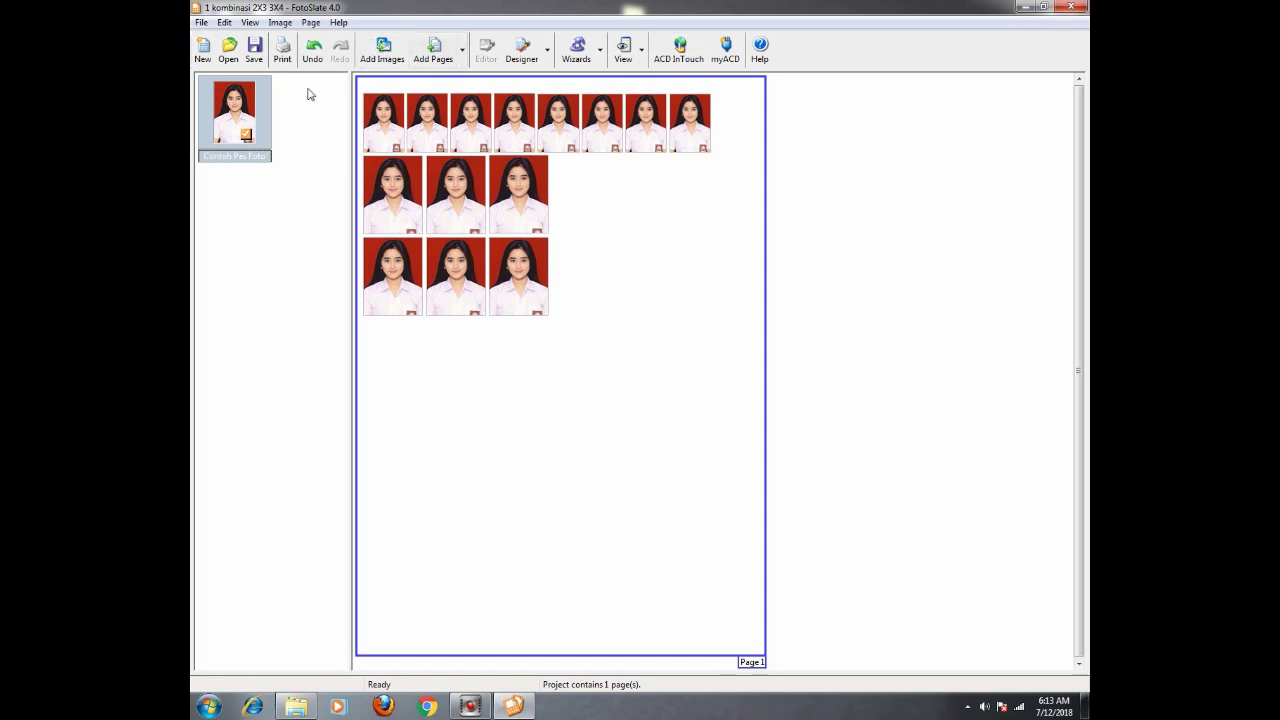
- Close the 1 kombinasi 2X3 3X4 project without saving and open the 1 kombinasi 3X4 4X6 template
left_click(1080, 8)
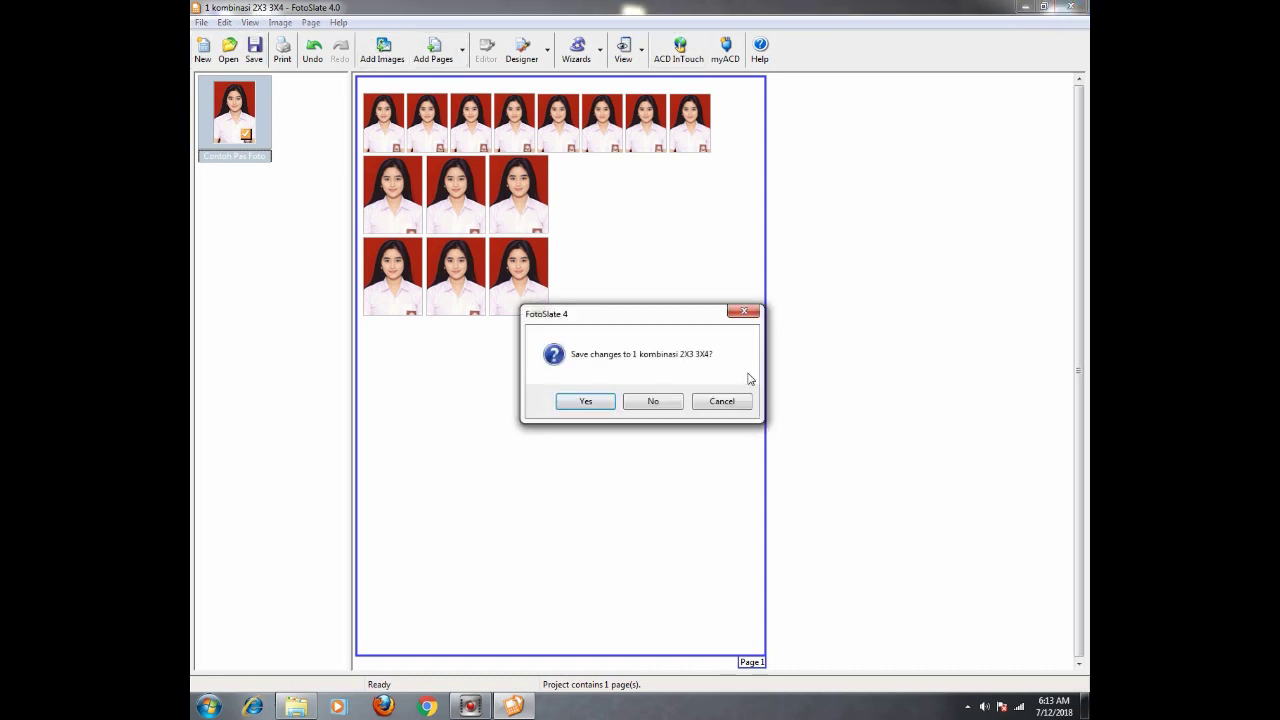
left_click(651, 399)
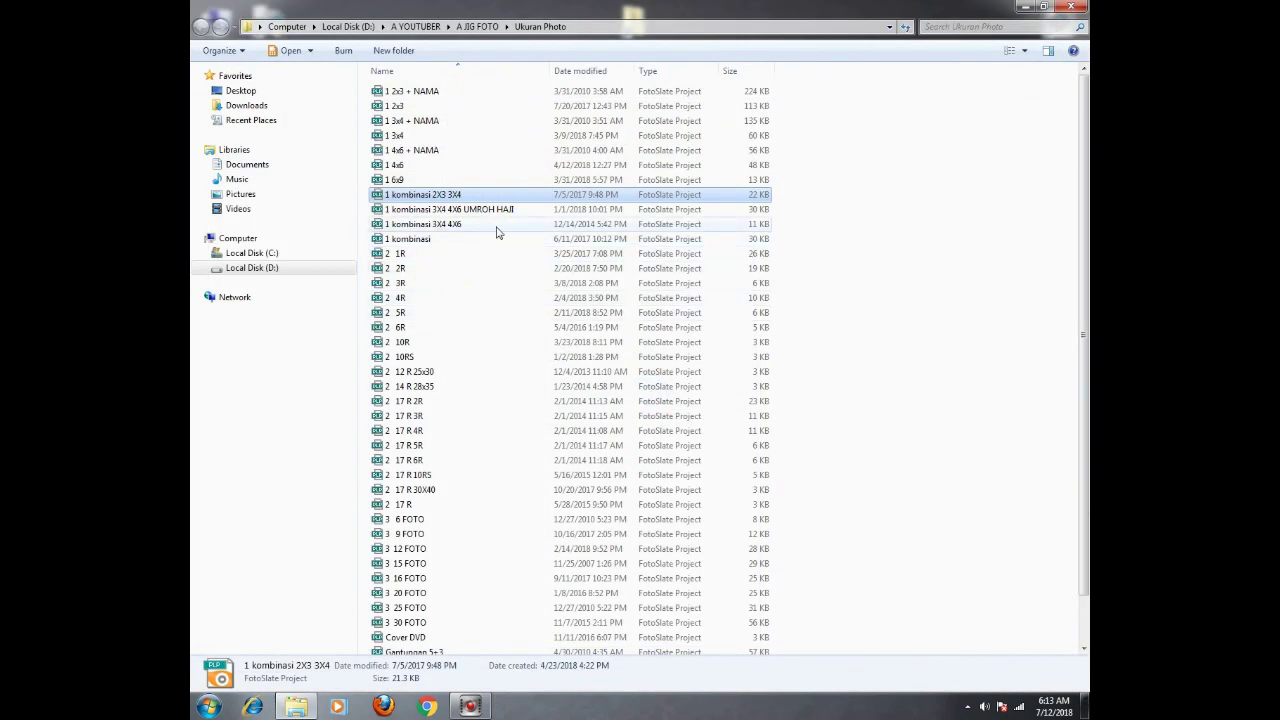
double_click(440, 226)
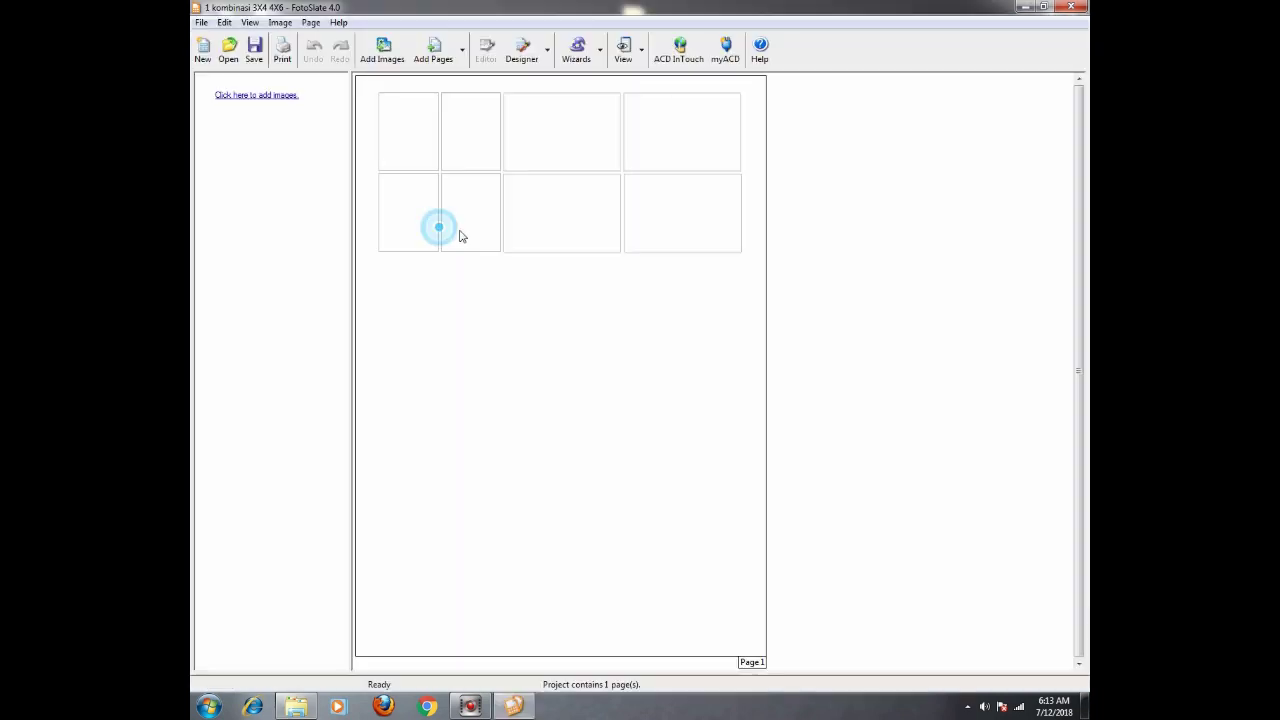
- Add the Contoh Pas Foto image to the 1 kombinasi 3X4 4X6 project
left_click(262, 95)
left_click(684, 305)
left_click(675, 375)
left_click(772, 532)
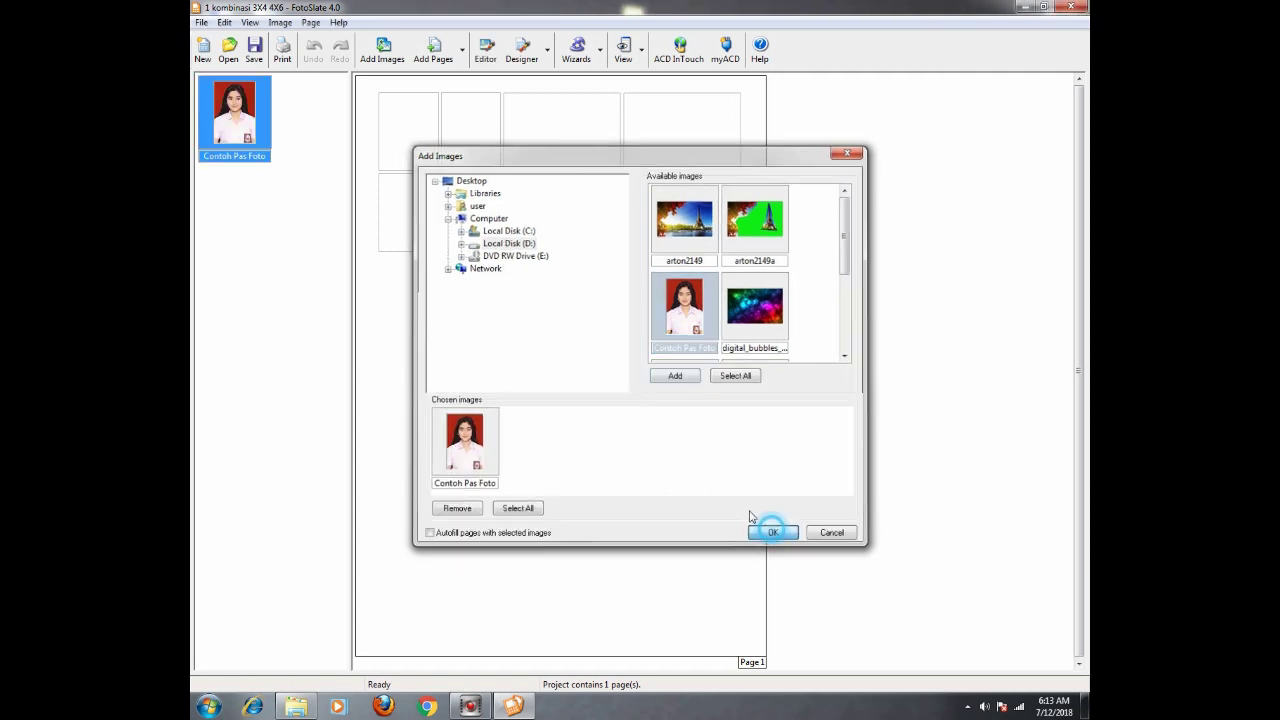
- Fill the four 3x4 cells and the four sideways 4x6 cells on page 1 with the Contoh Pas Foto image
left_click_drag(238, 112, 490, 207)
left_click_drag(254, 110, 531, 135)
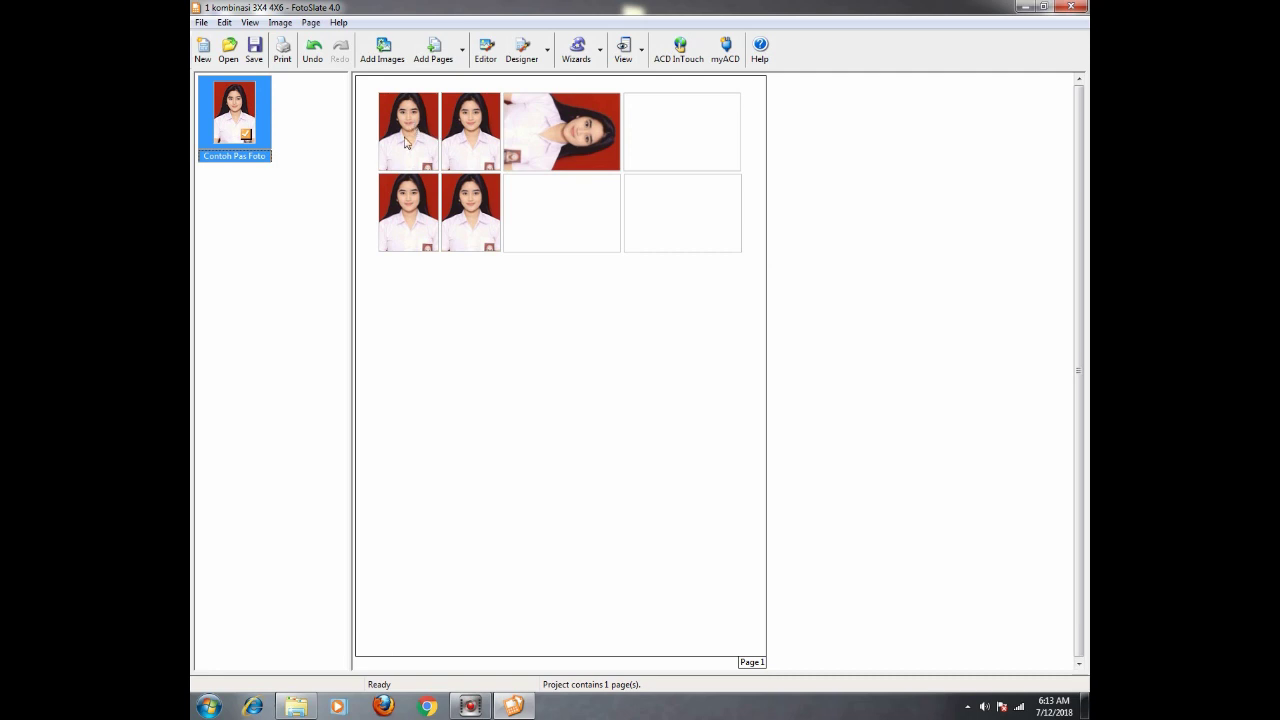
left_click_drag(240, 118, 547, 206)
left_click_drag(245, 117, 634, 155)
left_click_drag(241, 121, 670, 216)
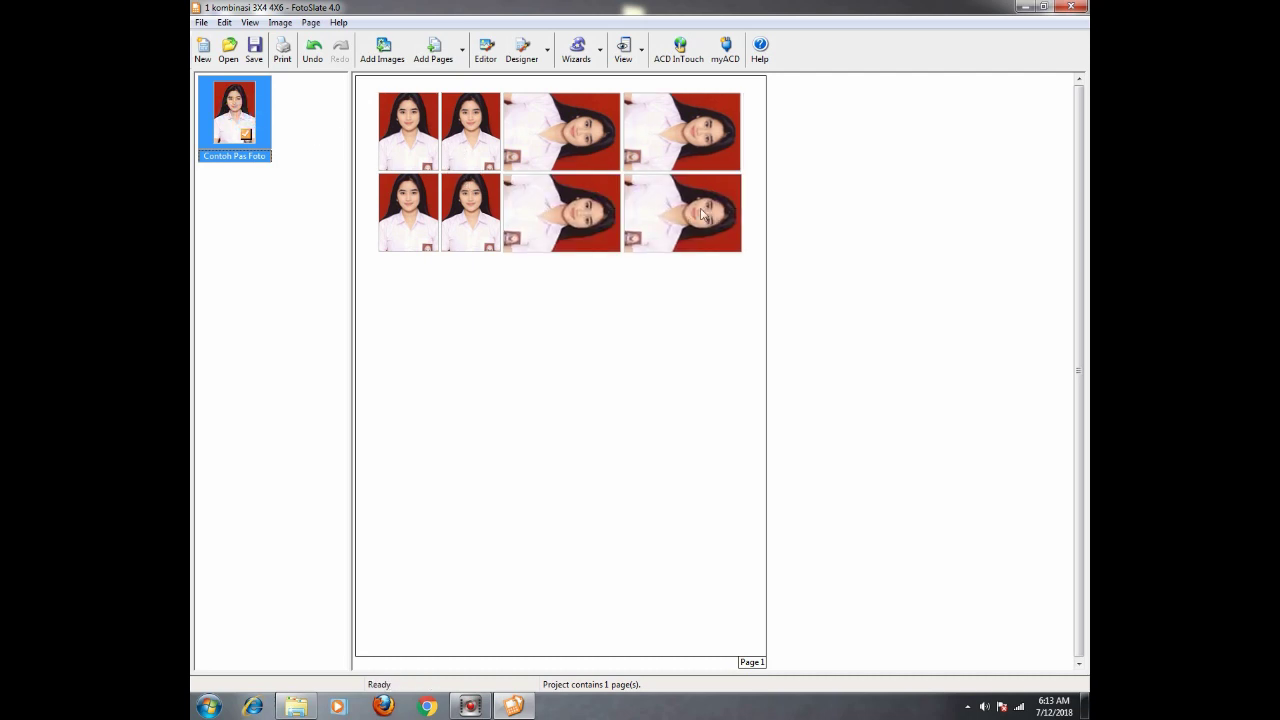
left_click(701, 209)
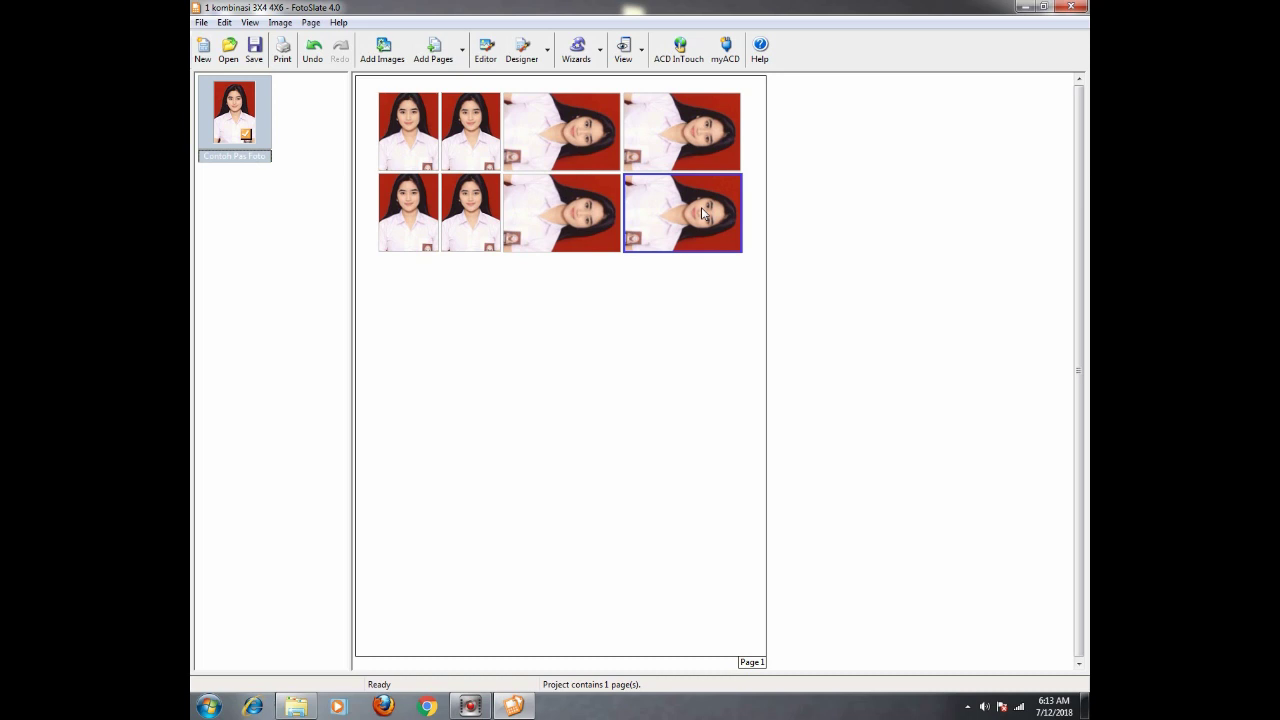
- In the page designer, copy the two 3x4 and two 4x6 photos of the second row and paste them
left_click(410, 230)
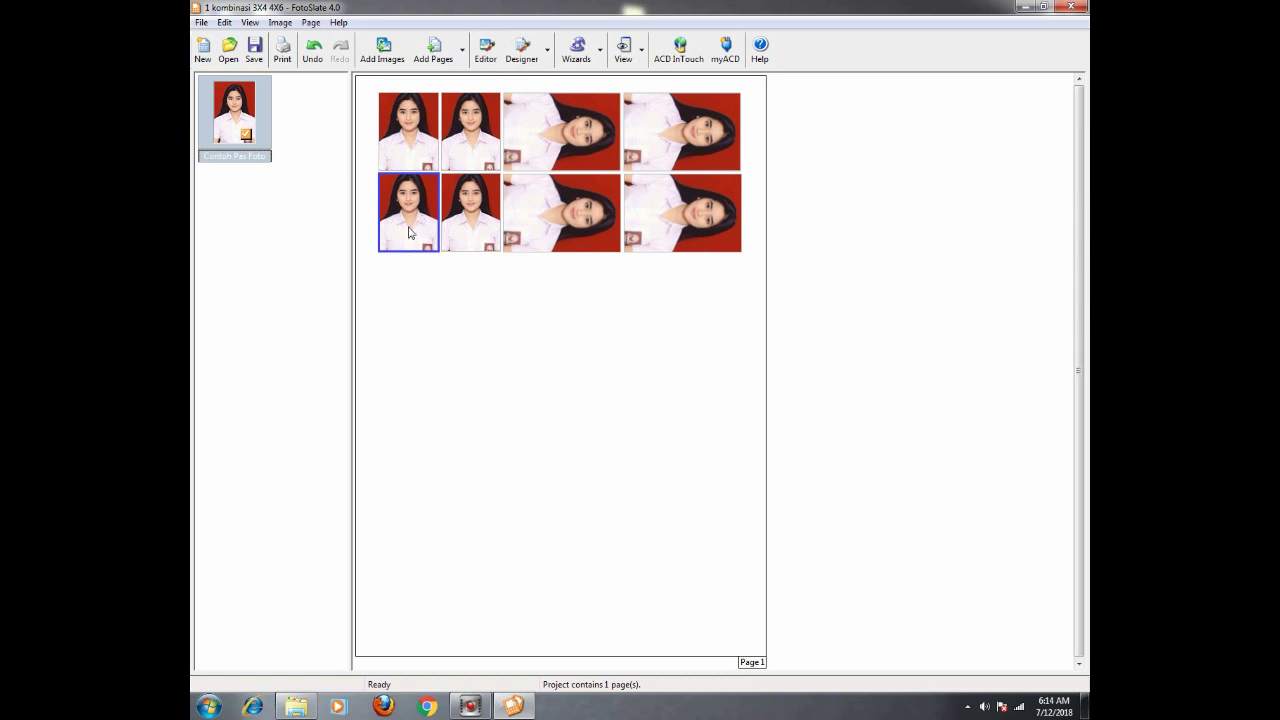
left_click(521, 54)
left_click(537, 252)
left_click(575, 251, "shift")
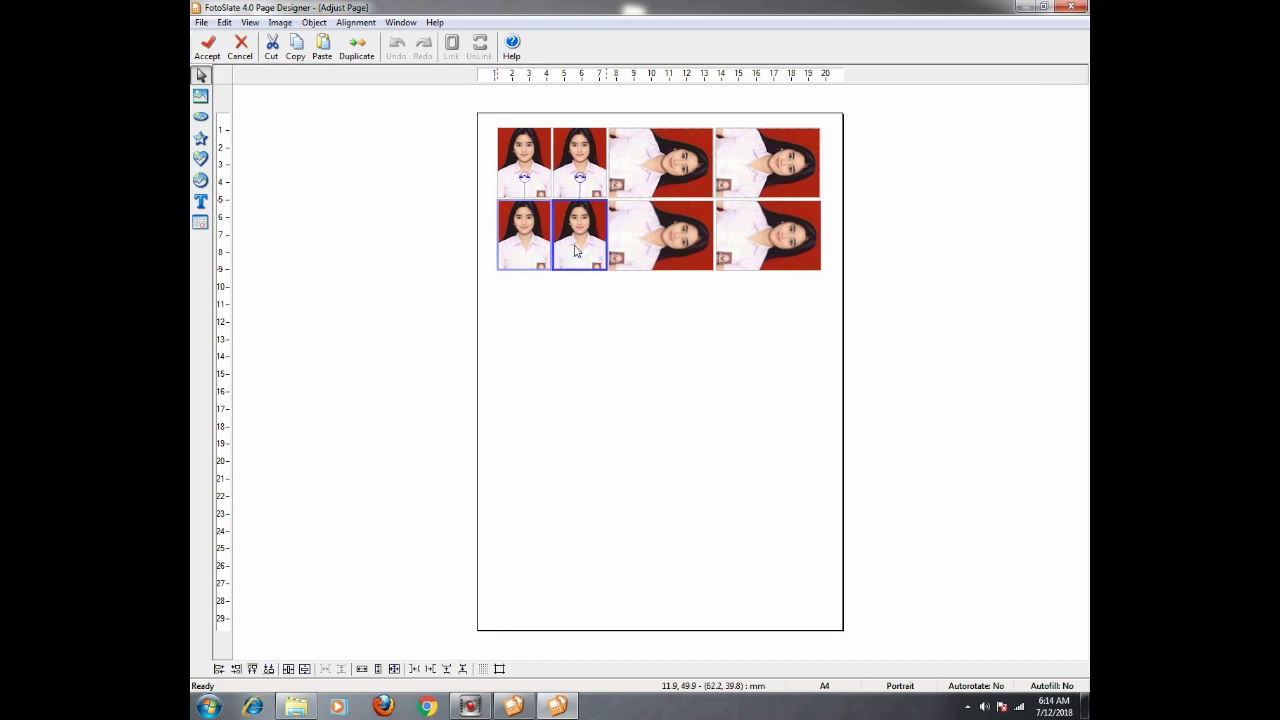
left_click(650, 232, "shift")
left_click(765, 235, "shift")
left_click(295, 45)
left_click(322, 45)
- Place the pasted row directly beneath the second row at about X 12 mm, Y 92 mm, aligned with the columns above, and accept the page changes
left_click_drag(649, 218, 642, 287)
key("Right")
key("Right")
key("Right")
key("Right")
key("Right")
key("Right")
key("Up")
key("Up")
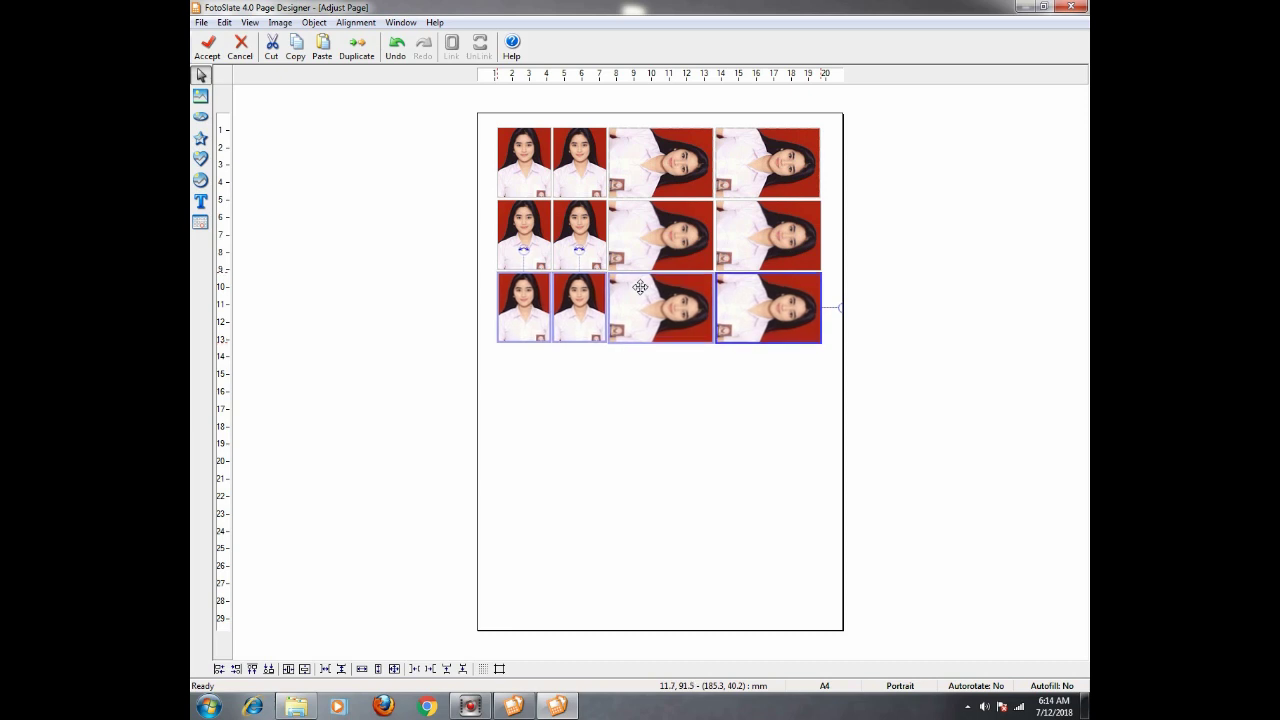
left_click(210, 45)
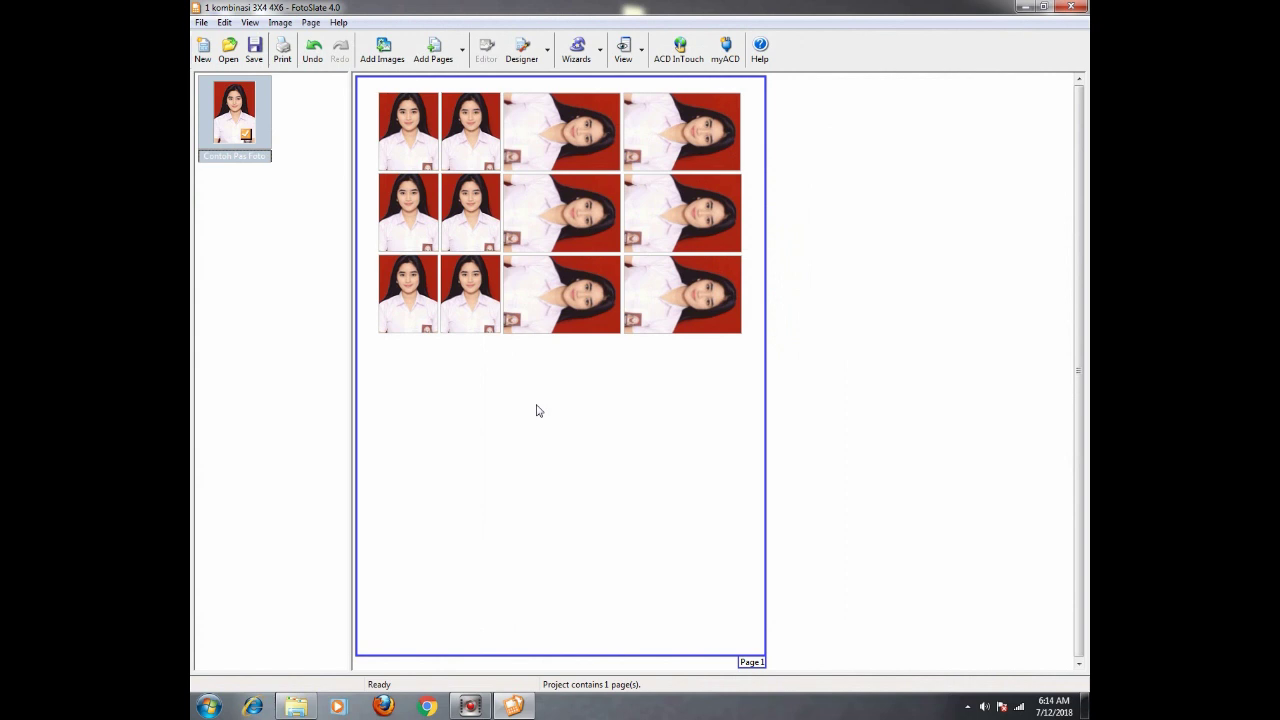
- Shift the photo slightly lower inside the 3x4 cells and select the two 4x6 photos of the middle row in turn
left_click(471, 278)
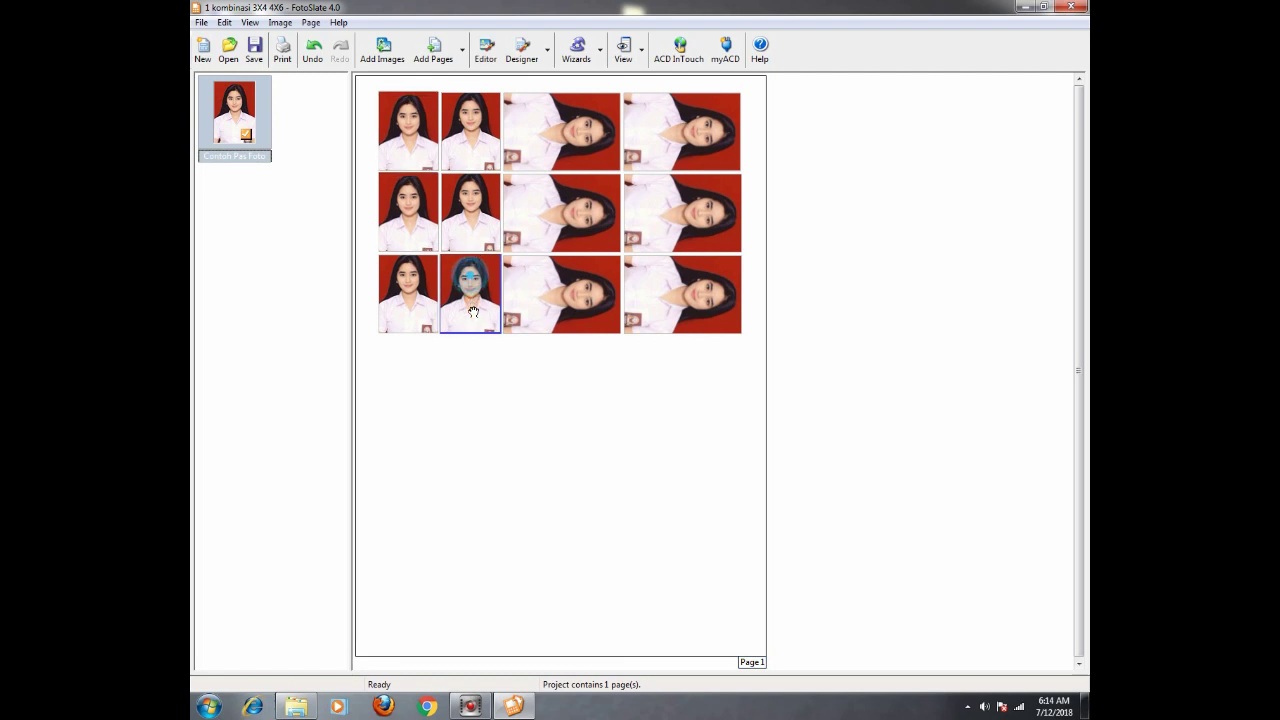
left_click(420, 285)
left_click(588, 225)
left_click(677, 228)
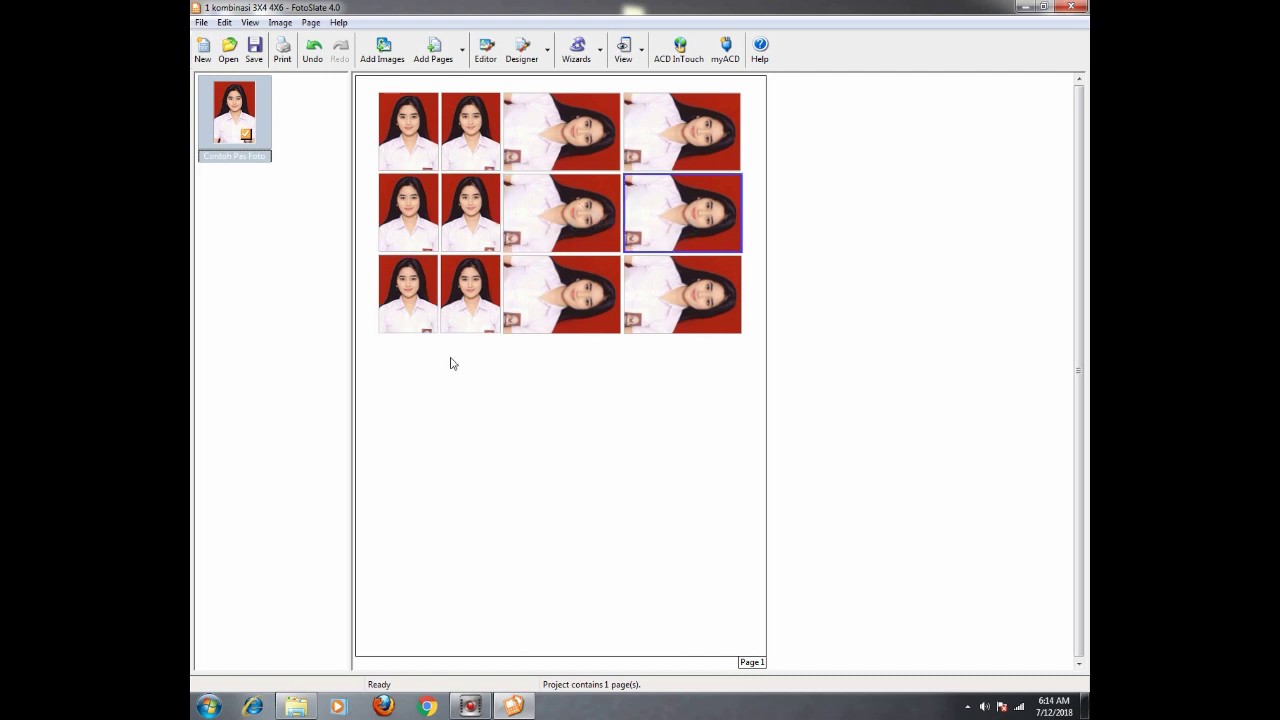
- Close the 1 kombinasi 3X4 4X6 project without saving and open the 1 kombinasi template
left_click(1071, 7)
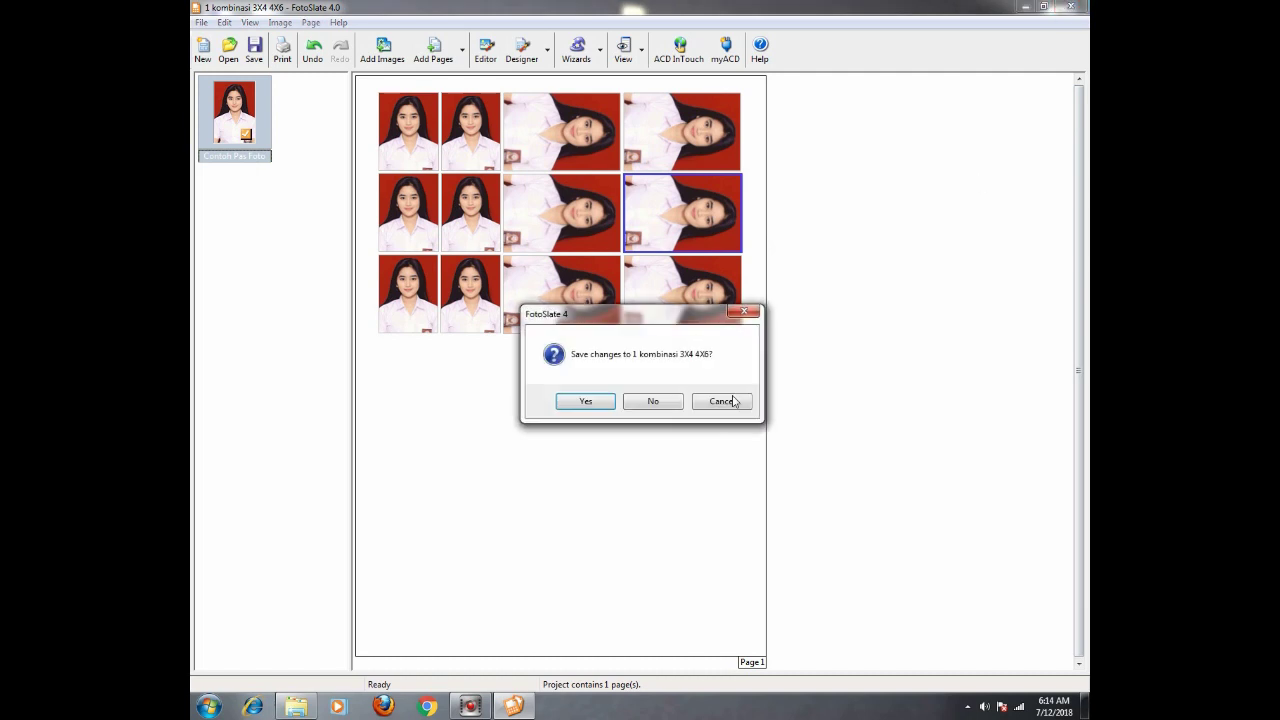
left_click(654, 400)
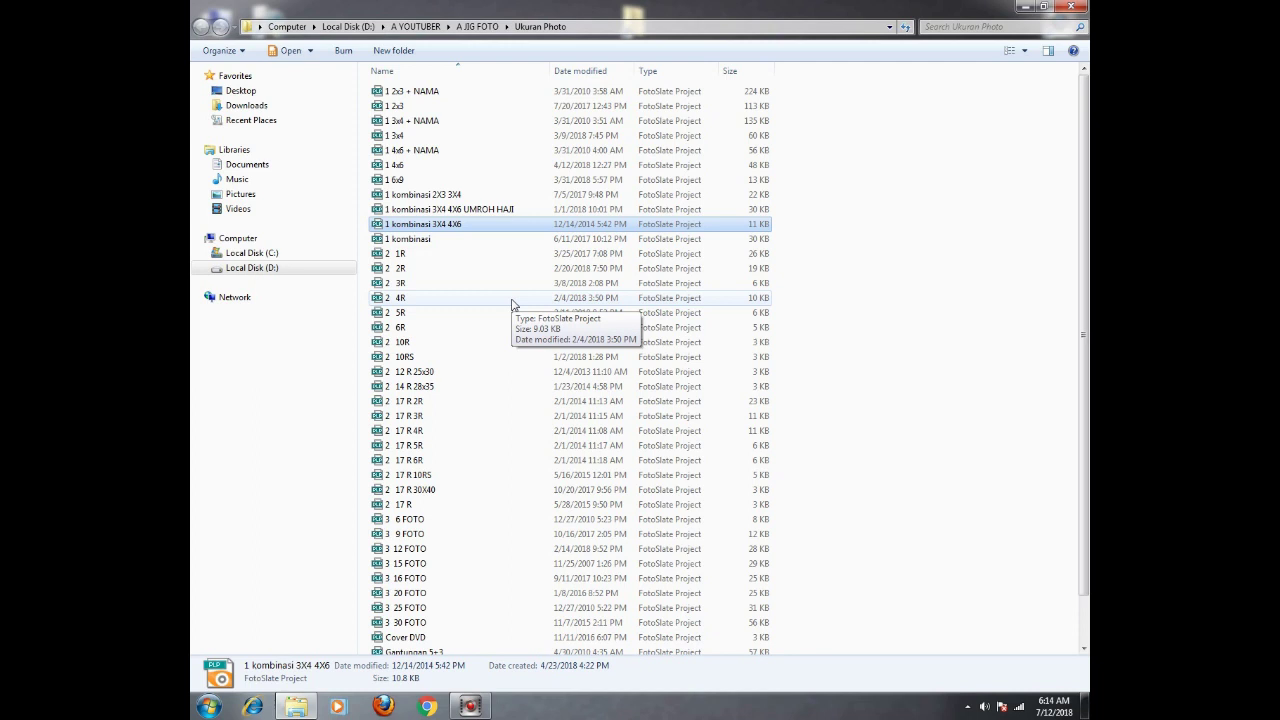
double_click(414, 239)
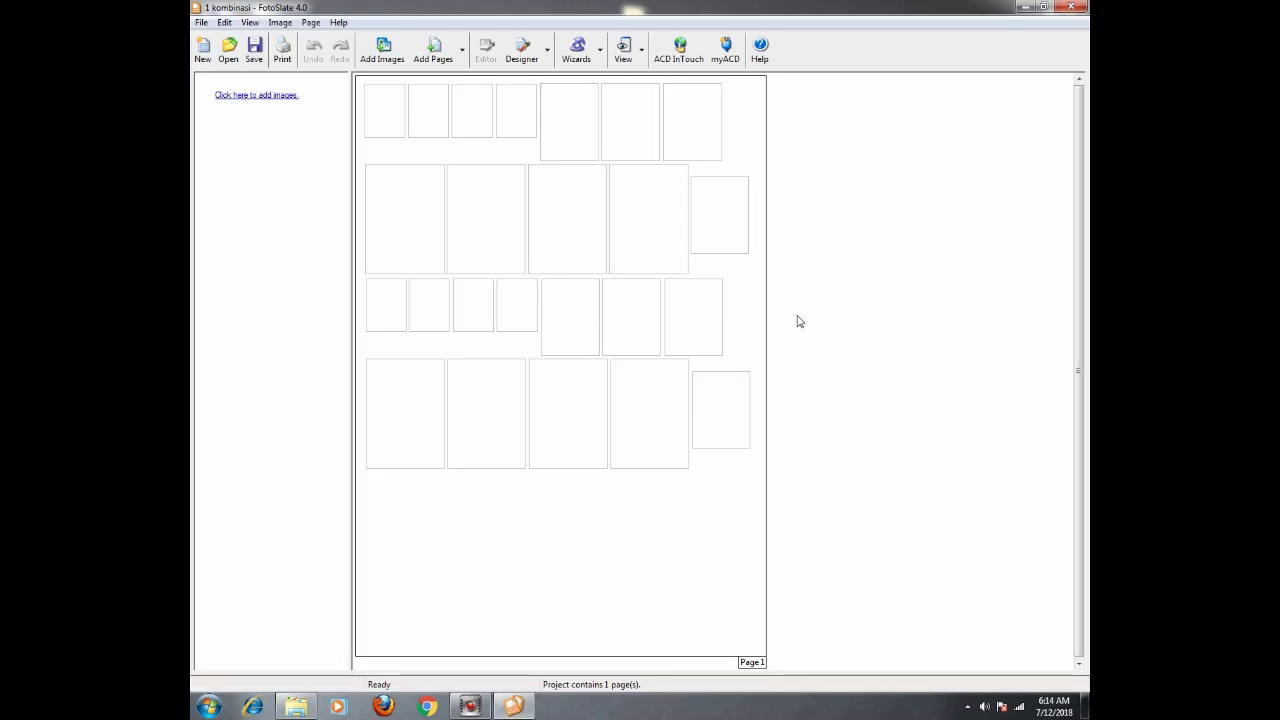
- Set the page view to 50% and add the Contoh Pas Foto image to the 1 kombinasi project
left_click(249, 22)
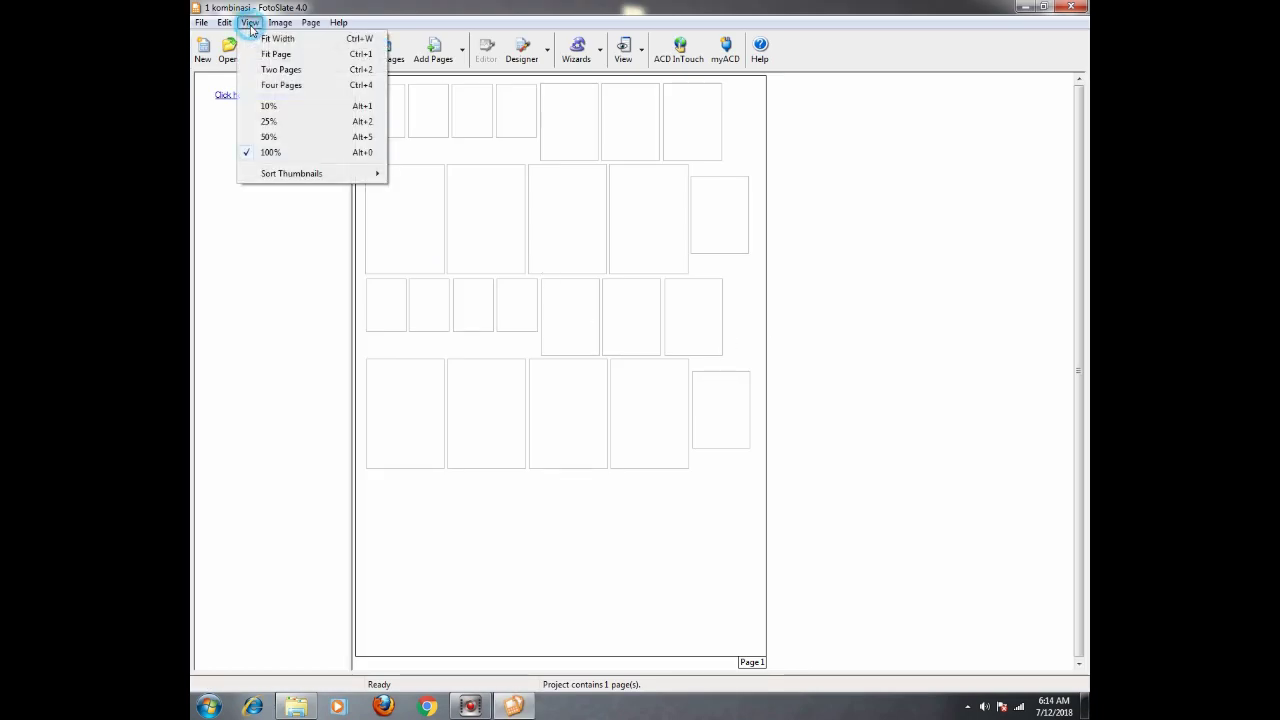
left_click(265, 136)
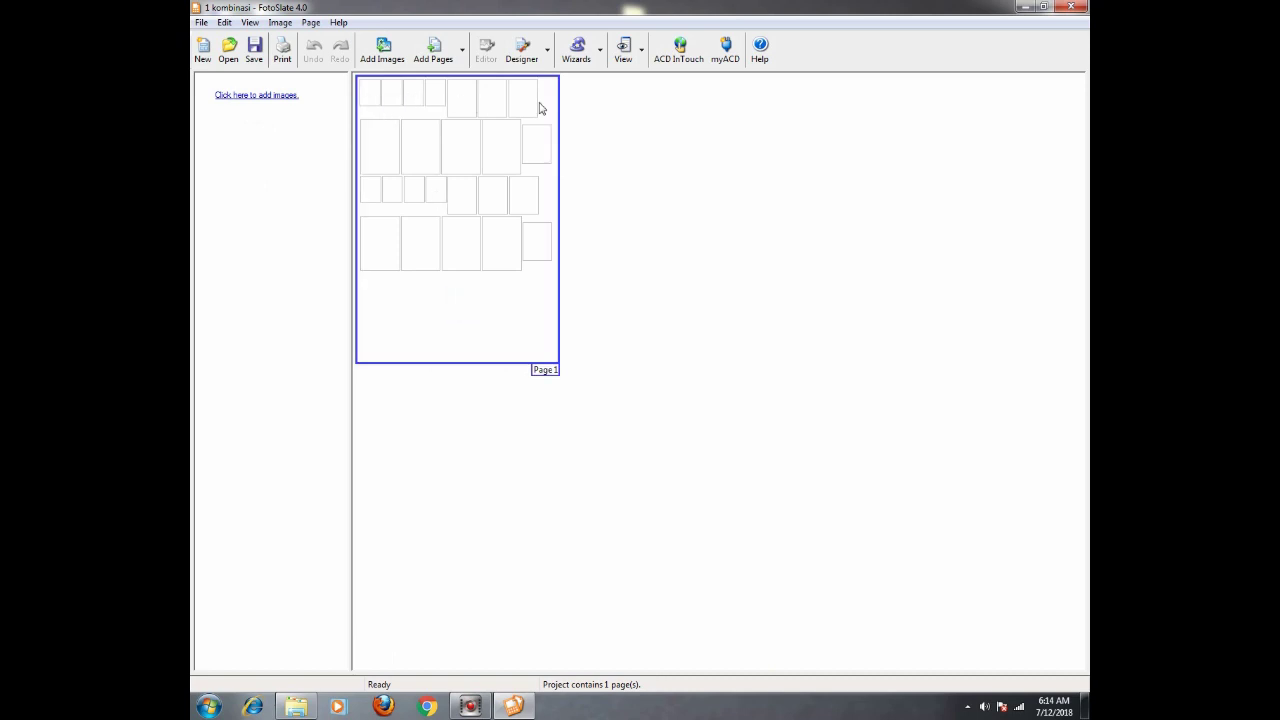
left_click(245, 95)
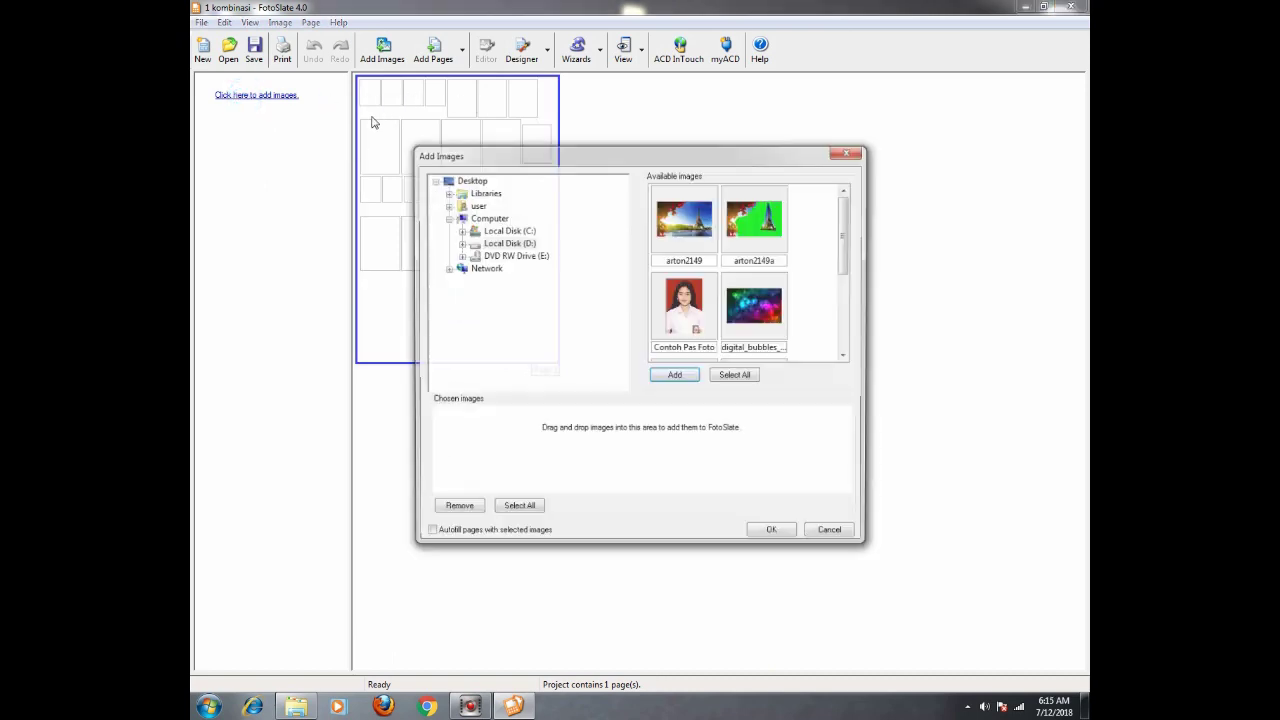
left_click(684, 305)
left_click(675, 376)
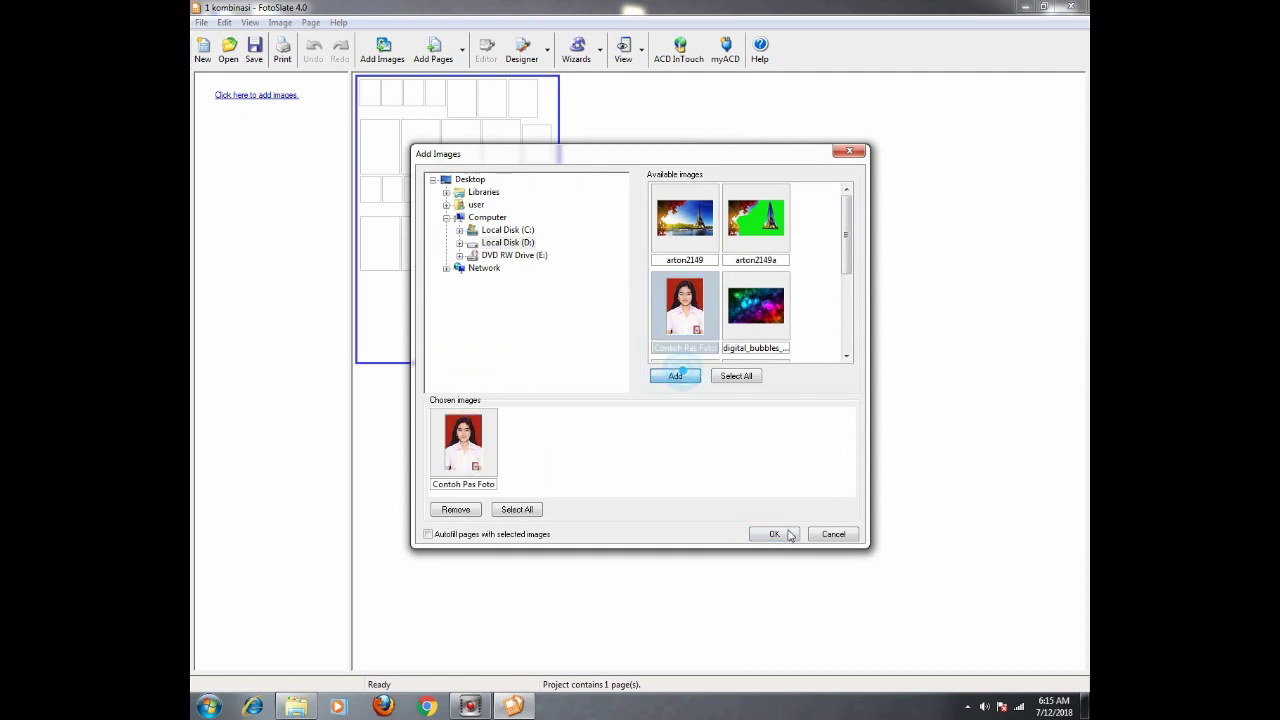
left_click(776, 534)
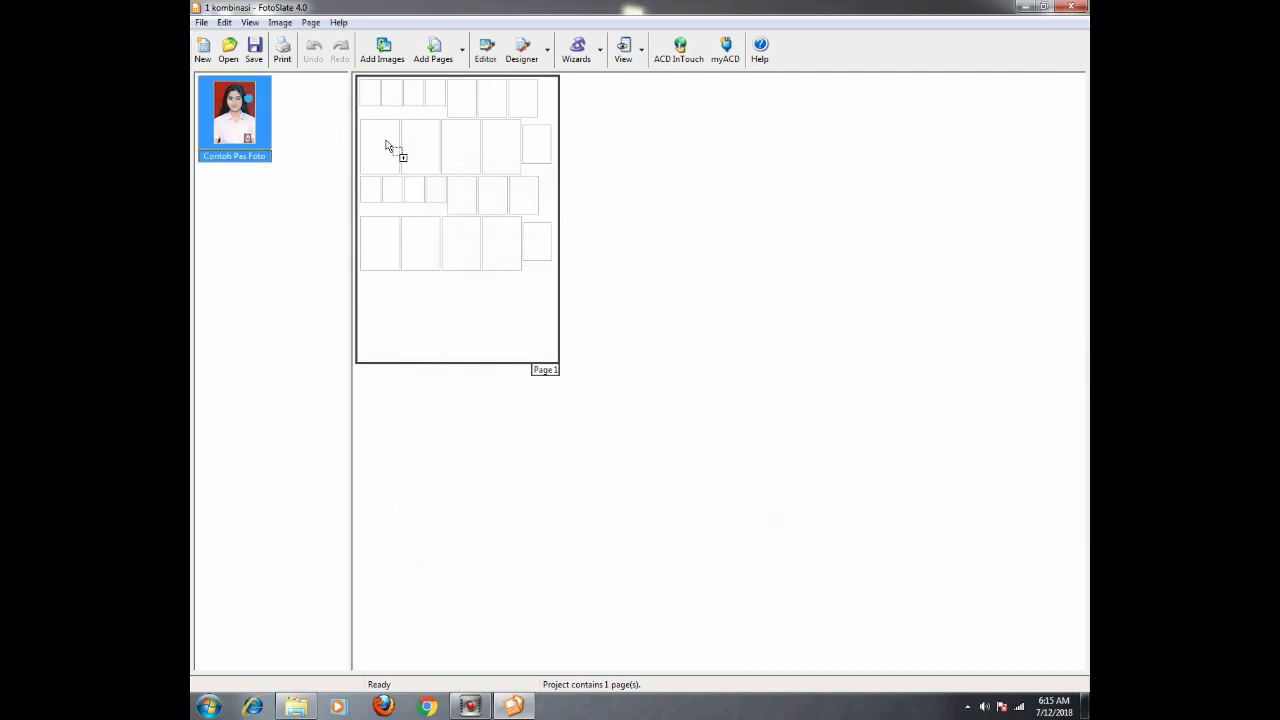
- Fill every 2x3, 3x4 and 4x6 cell in the first two rows of page 1 with the Contoh Pas Foto image
left_click_drag(278, 123, 399, 157)
left_click_drag(278, 126, 503, 150)
left_click_drag(260, 115, 386, 102)
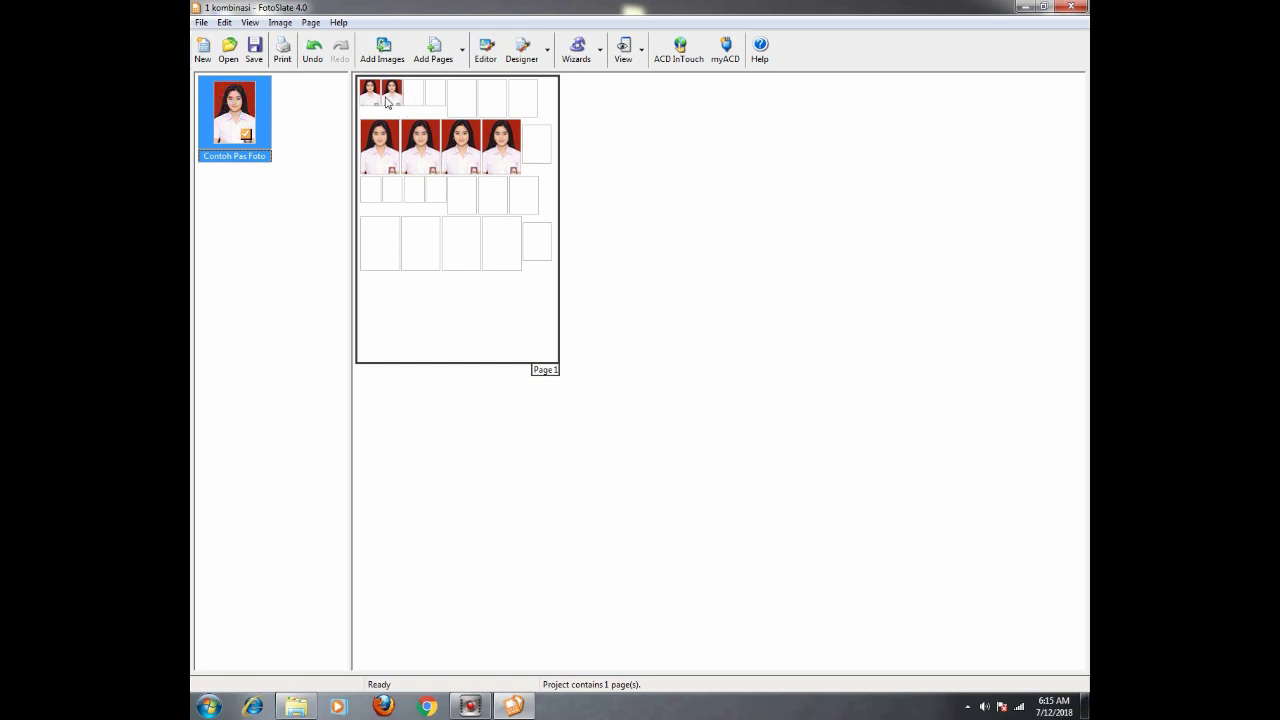
left_click_drag(248, 112, 472, 106)
left_click_drag(236, 106, 496, 108)
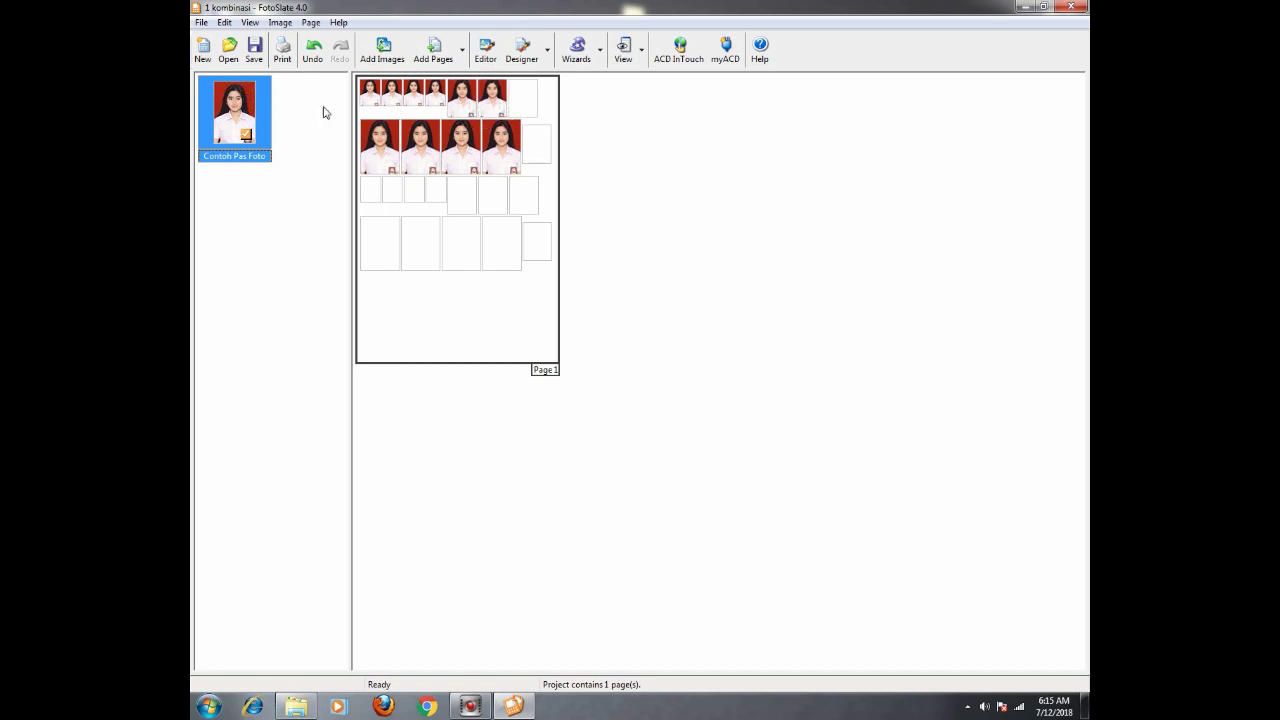
left_click_drag(256, 111, 522, 100)
left_click_drag(246, 126, 544, 163)
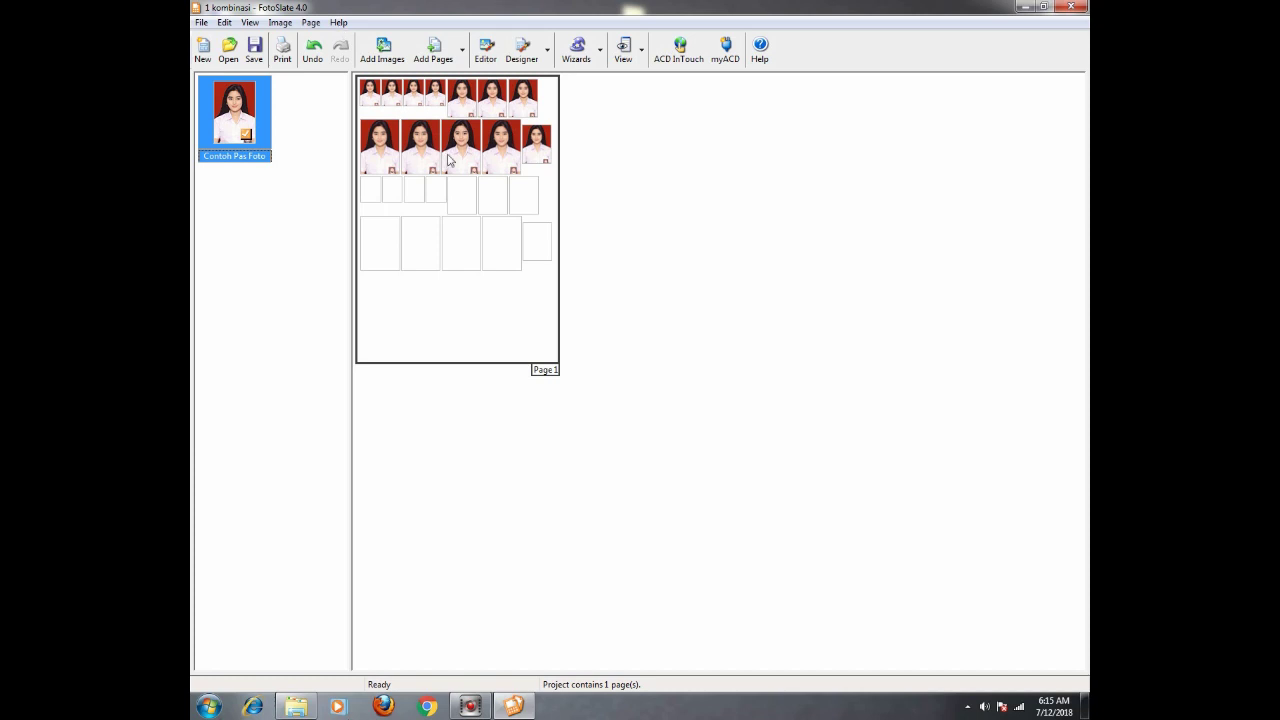
- Select a 4x6, a 3x4 and a 2x3 photo in the filled rows in turn to compare the cell sizes
left_click(390, 146)
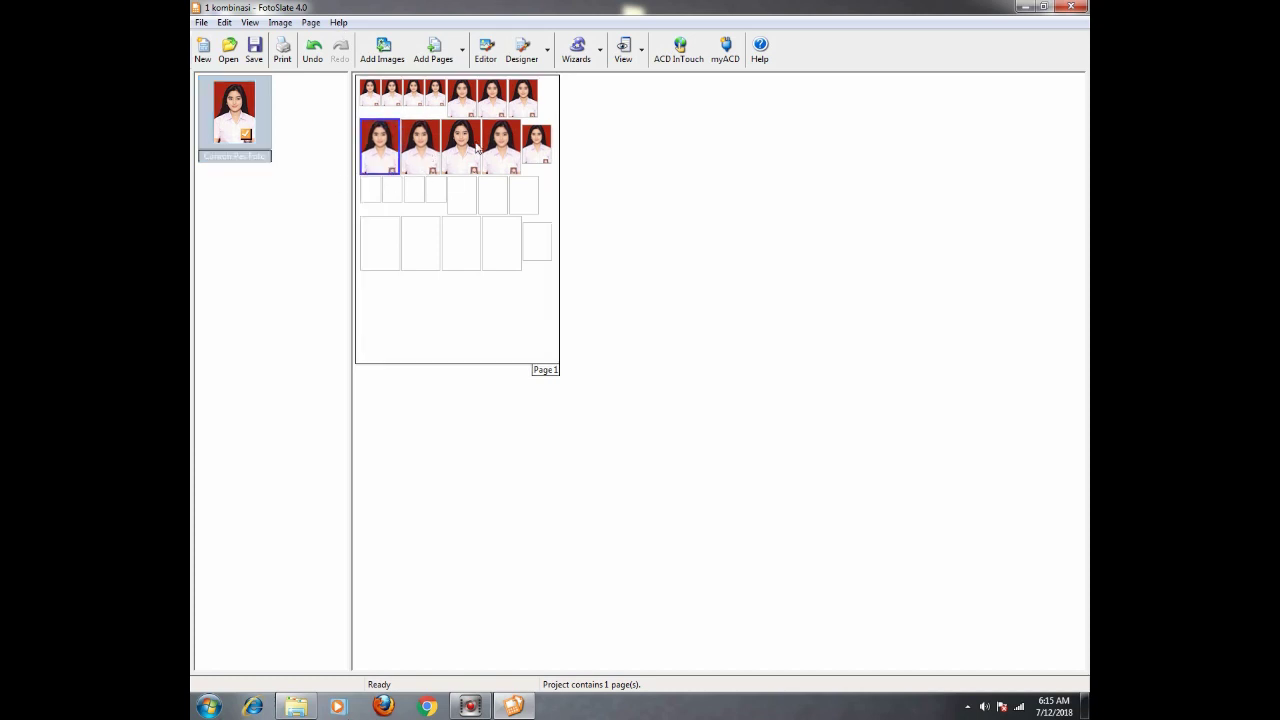
left_click(536, 143)
left_click(435, 92)
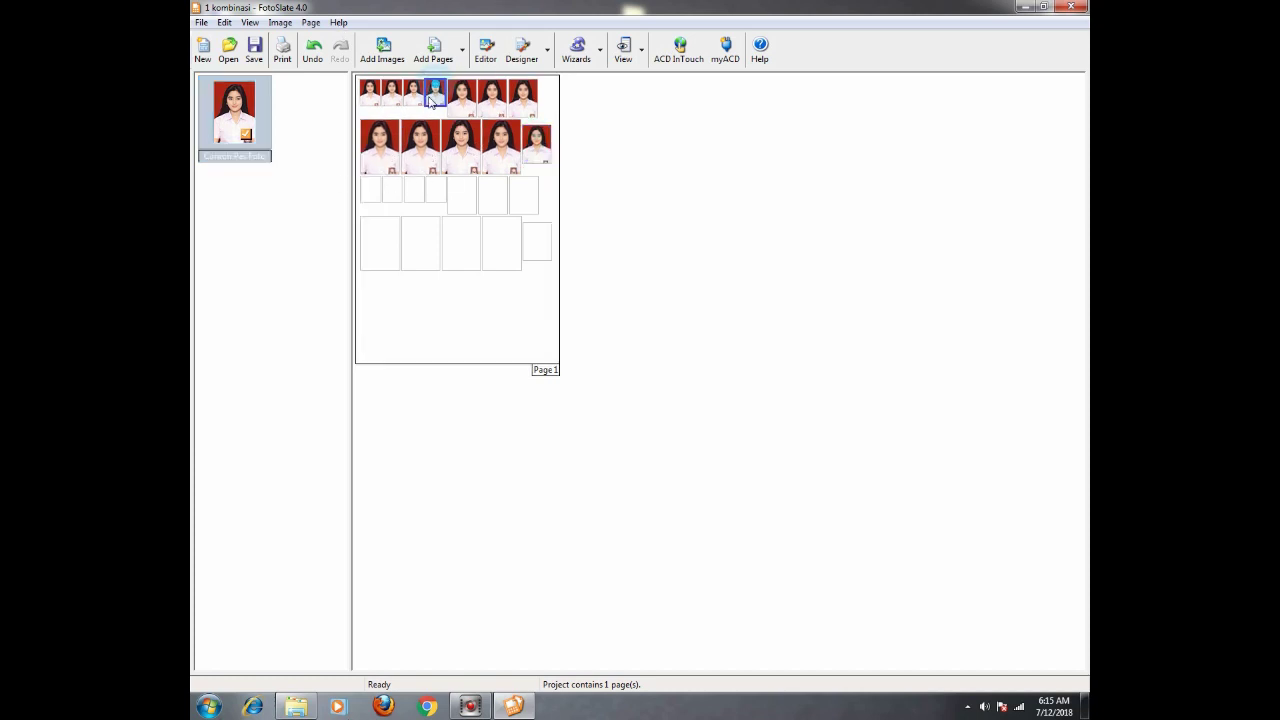
- Open page 1 of the 1 kombinasi project in the Page Designer
left_click(396, 97)
left_click(370, 93)
left_click(464, 308)
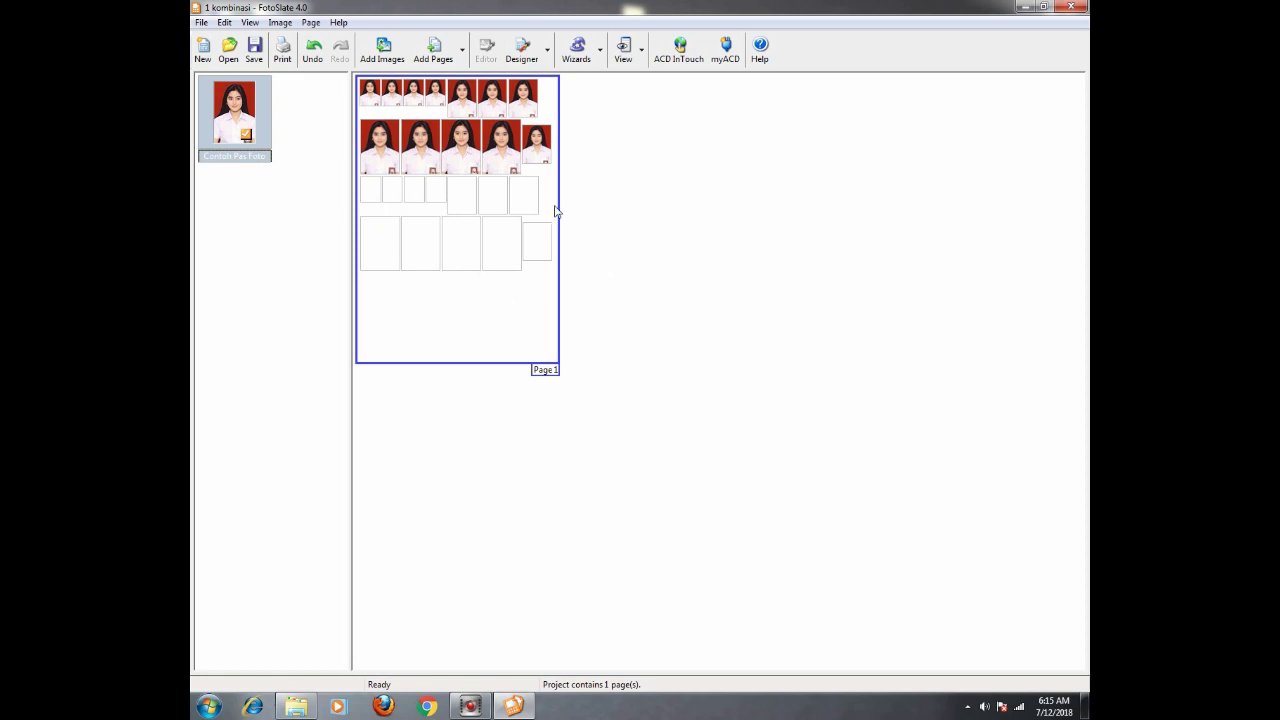
left_click(466, 252)
left_click(518, 56)
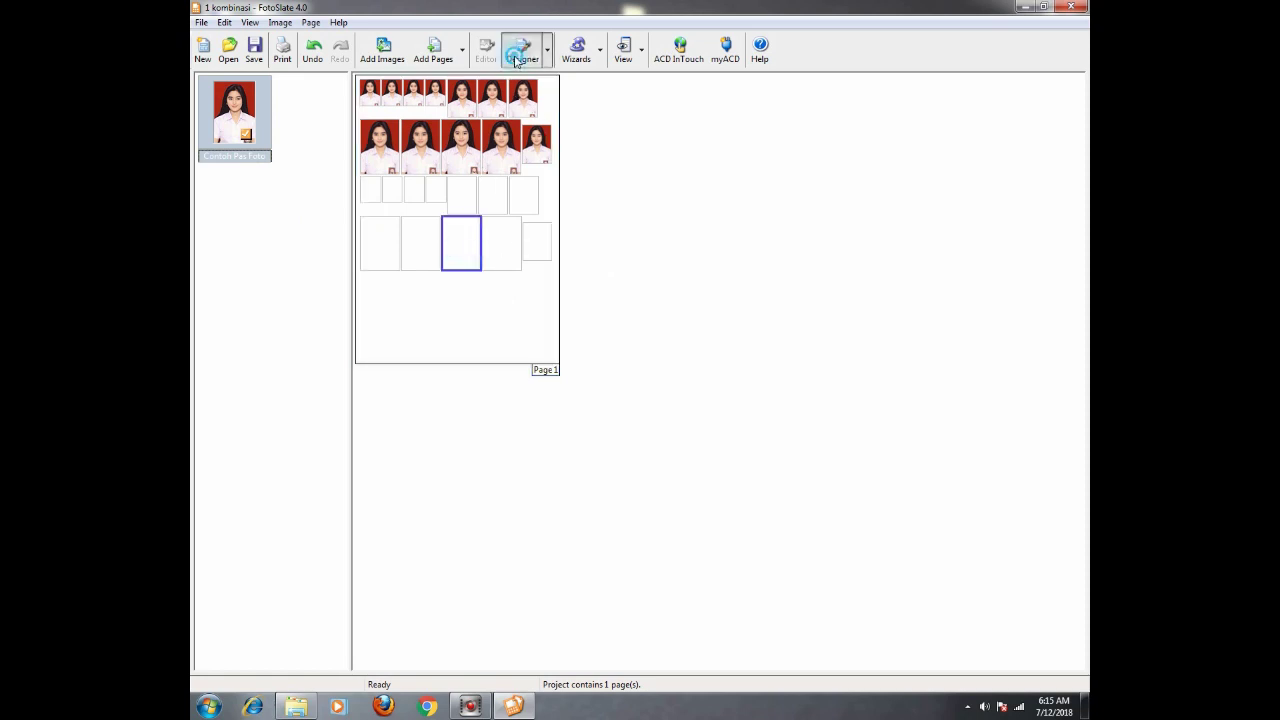
- Copy and paste all empty cells of the third and fourth rows, placing the copies in the free space below them
left_click(518, 320)
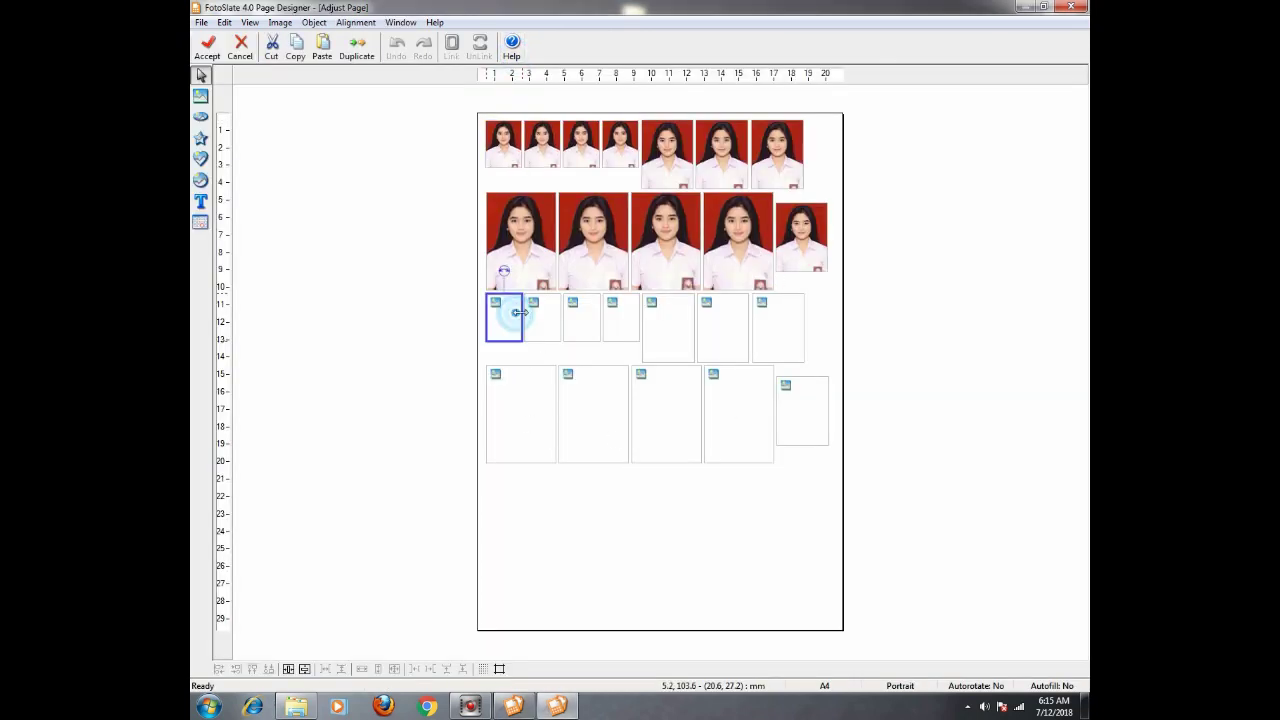
left_click(530, 316, "shift")
left_click(571, 320, "shift")
left_click(607, 322, "shift")
left_click(669, 335, "shift")
left_click(719, 339, "shift")
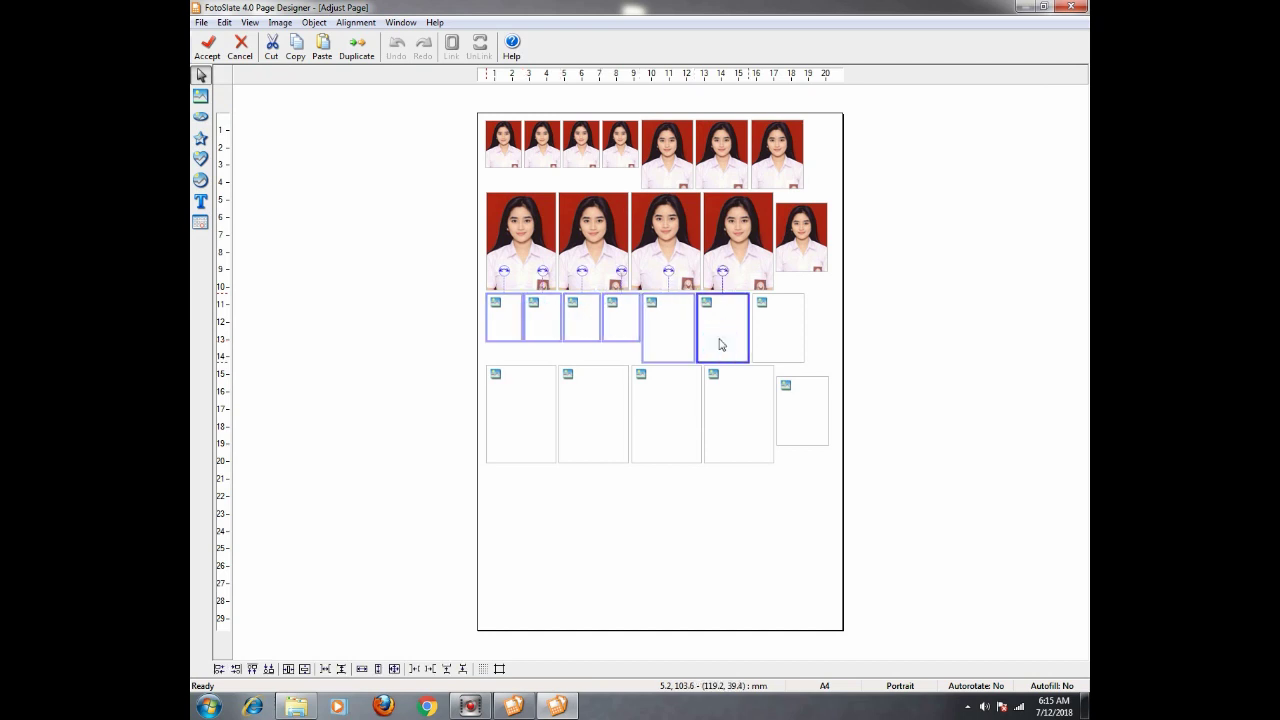
left_click(791, 343, "shift")
left_click(803, 423, "shift")
left_click(759, 422, "shift")
left_click(651, 420, "shift")
left_click(591, 409, "shift")
left_click(517, 406, "shift")
left_click(300, 50)
left_click(322, 48)
left_click_drag(652, 403, 650, 581)
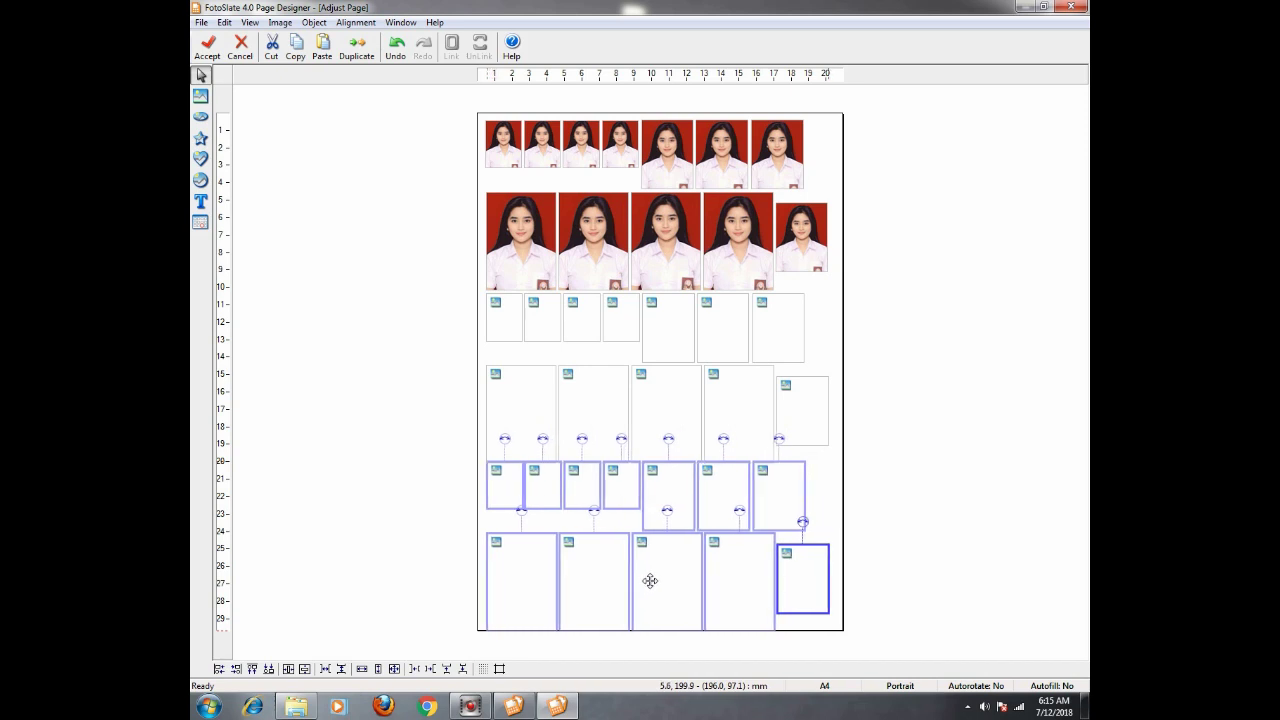
- Nudge the pasted block of cells sideways to line it up with the rows above
key("Right")
key("Left")
key("Right")
key("Right")
key("Right")
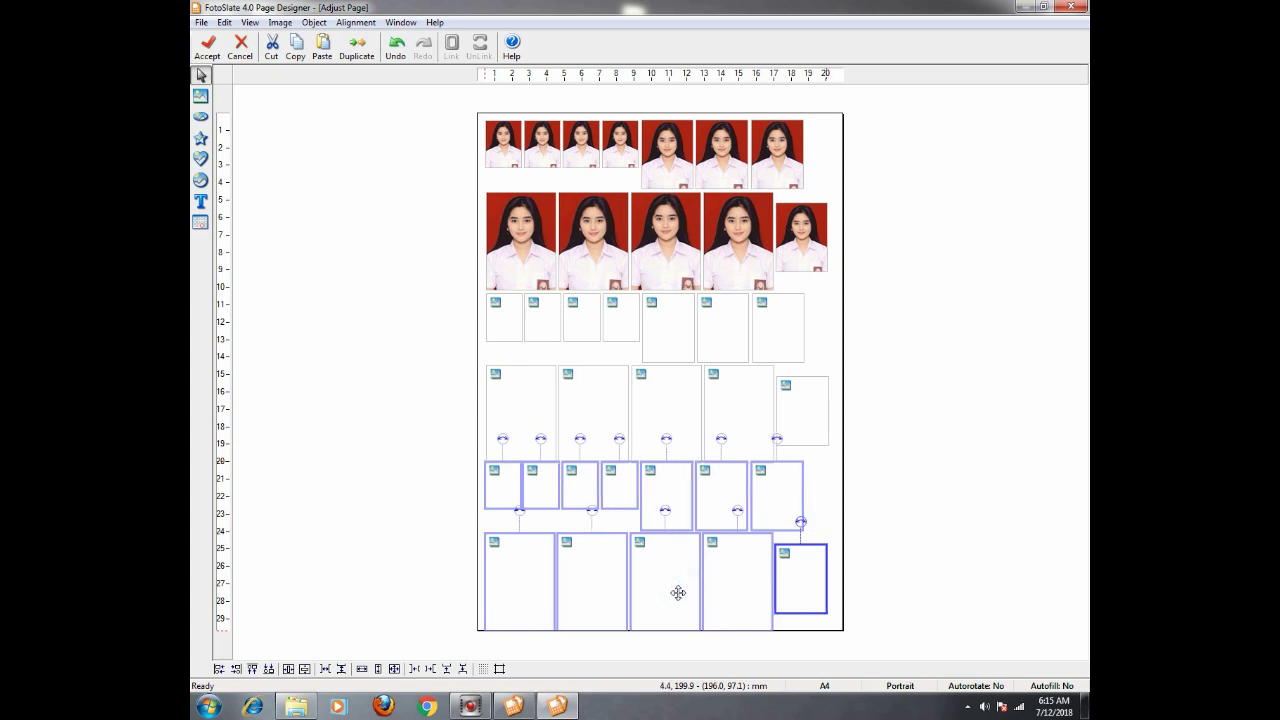
key("Left")
key("Left")
key("Left")
key("Left")
key("Right")
key("Right")
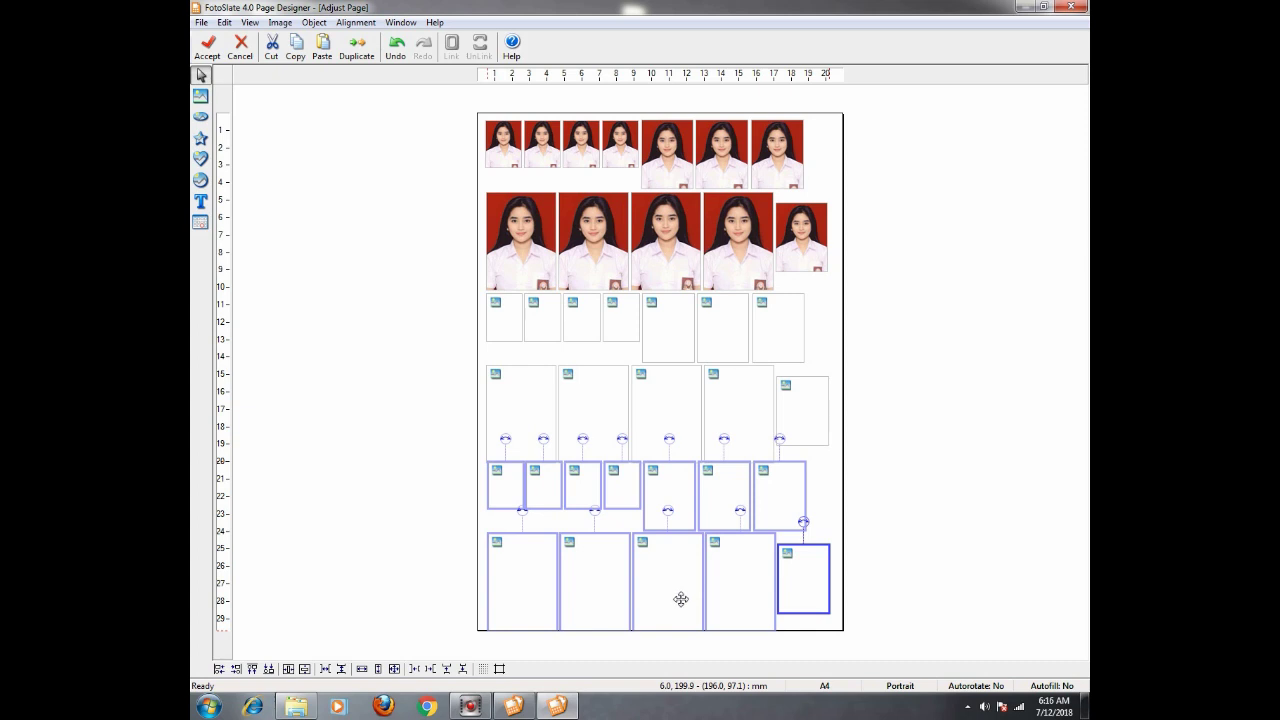
- Move all empty cells of the third and fourth rows up about 3 mm
left_click(540, 377)
left_click(597, 396, "shift")
left_click(668, 397, "shift")
left_click(723, 400, "shift")
left_click(779, 412, "shift")
left_click(770, 320, "shift")
left_click(731, 320, "shift")
left_click(676, 323, "shift")
left_click(621, 322, "shift")
left_click(586, 330, "shift")
left_click(538, 324, "shift")
left_click(502, 328, "shift")
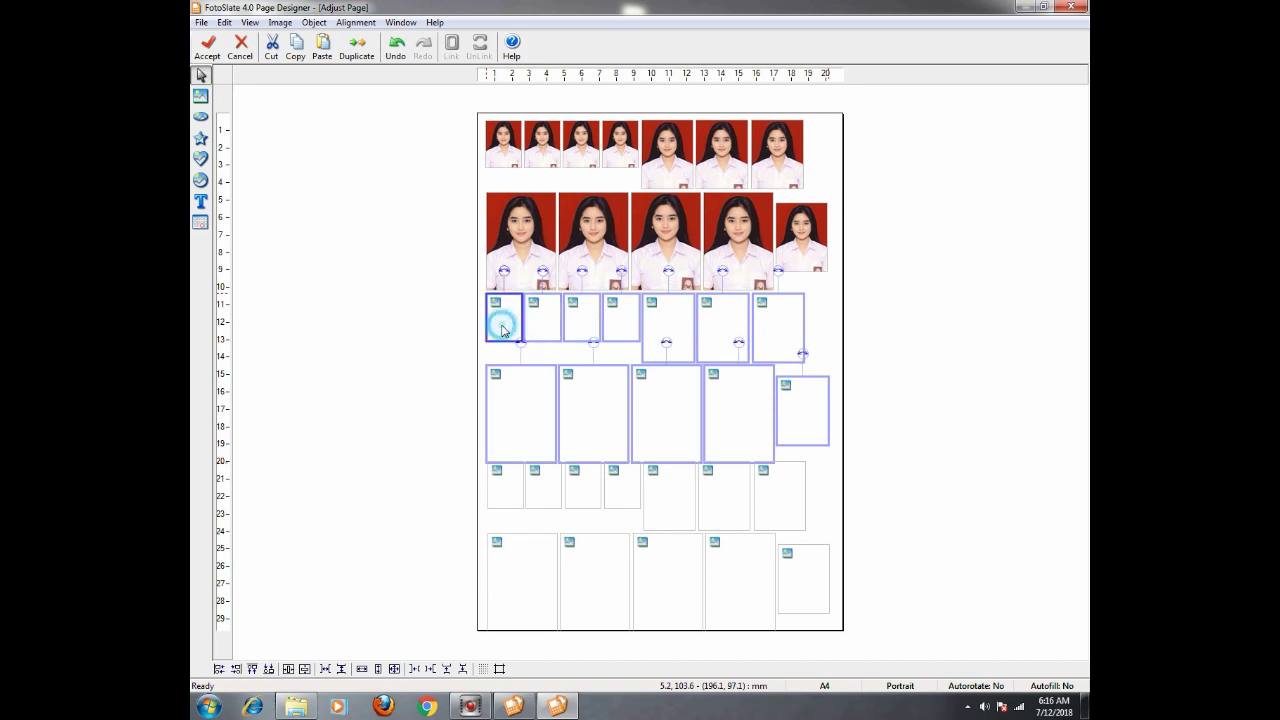
key("Up")
key("Up")
key("Up")
key("Up")
key("Up")
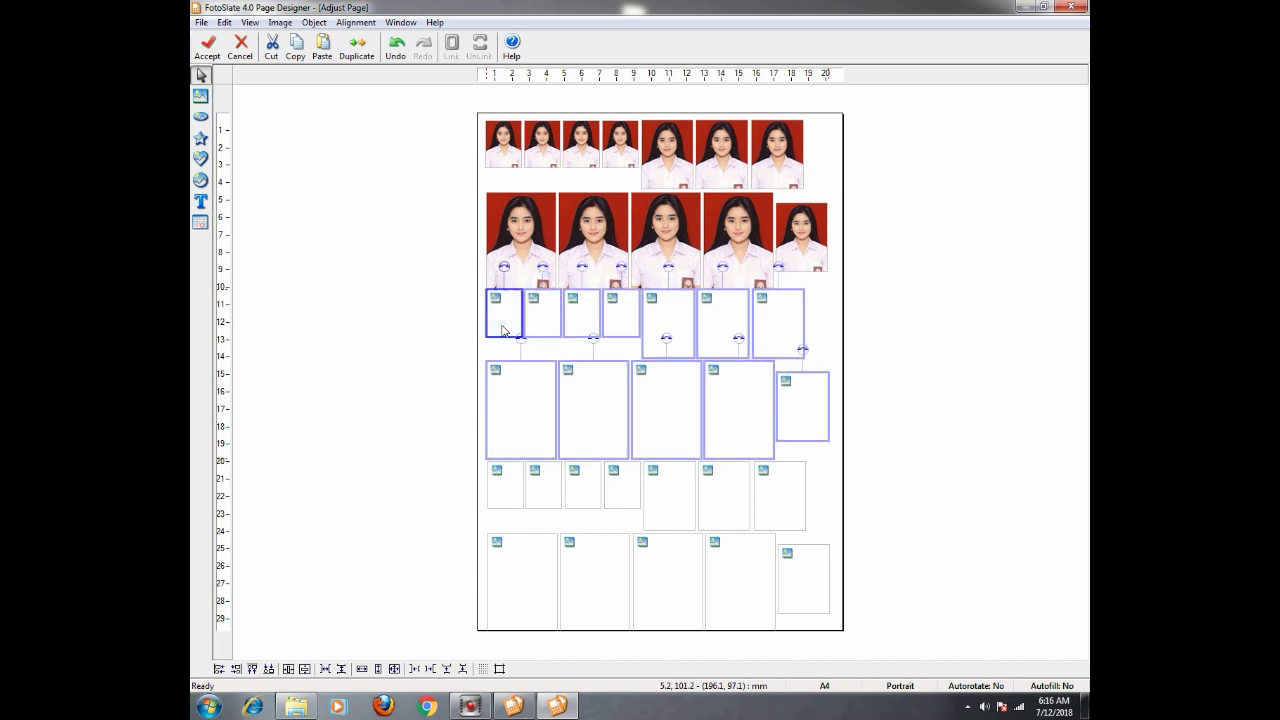
key("Up")
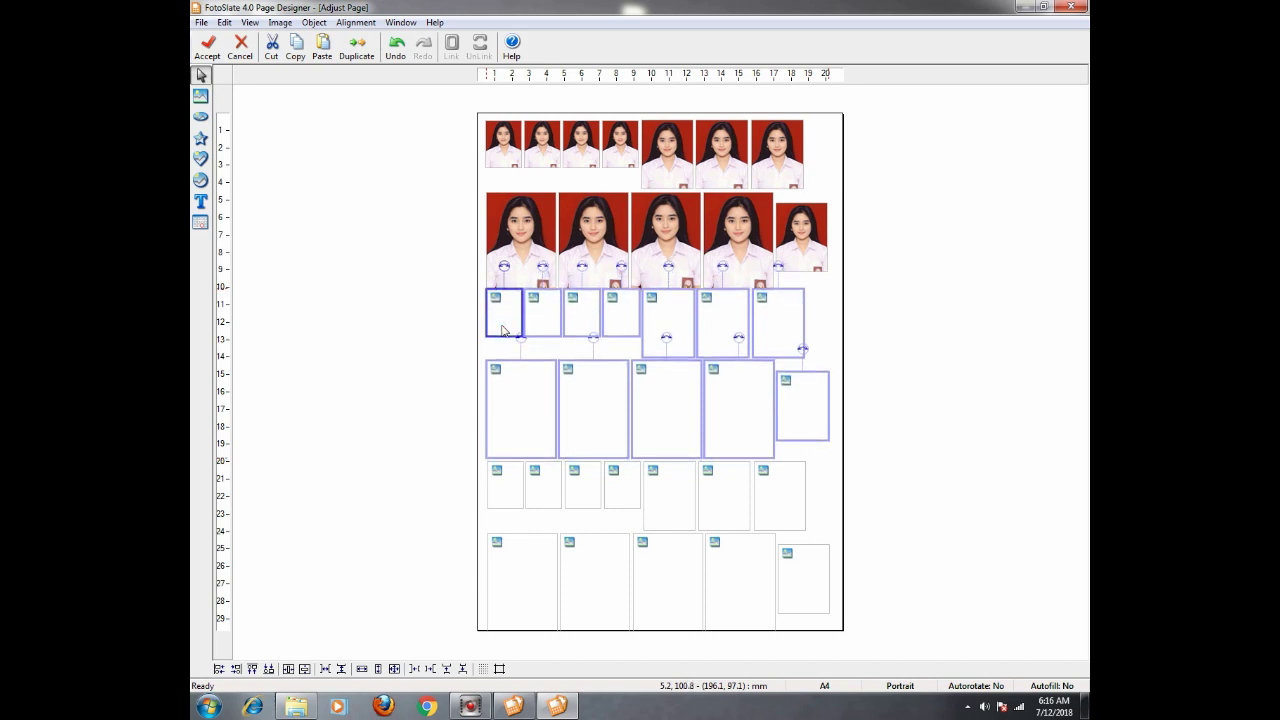
- Move all photo-filled cells of the first two rows up about 3 mm and accept the page layout
left_click(586, 226, "shift")
left_click(666, 236, "shift")
left_click(740, 236, "shift")
left_click(808, 230, "shift")
left_click(772, 158, "shift")
left_click(722, 150, "shift")
left_click(670, 148, "shift")
left_click(620, 150, "shift")
left_click(572, 148, "shift")
left_click(540, 148, "shift")
left_click(500, 140, "shift")
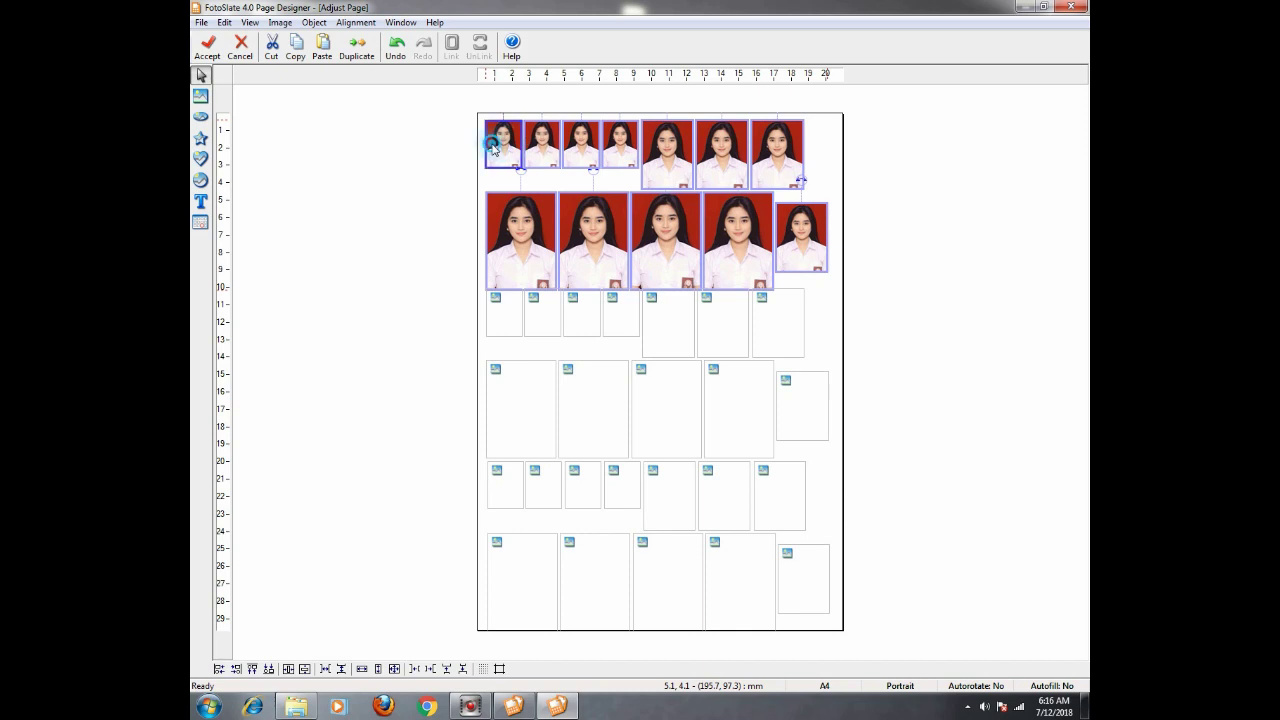
key("Up")
key("Up")
key("Up")
key("Up")
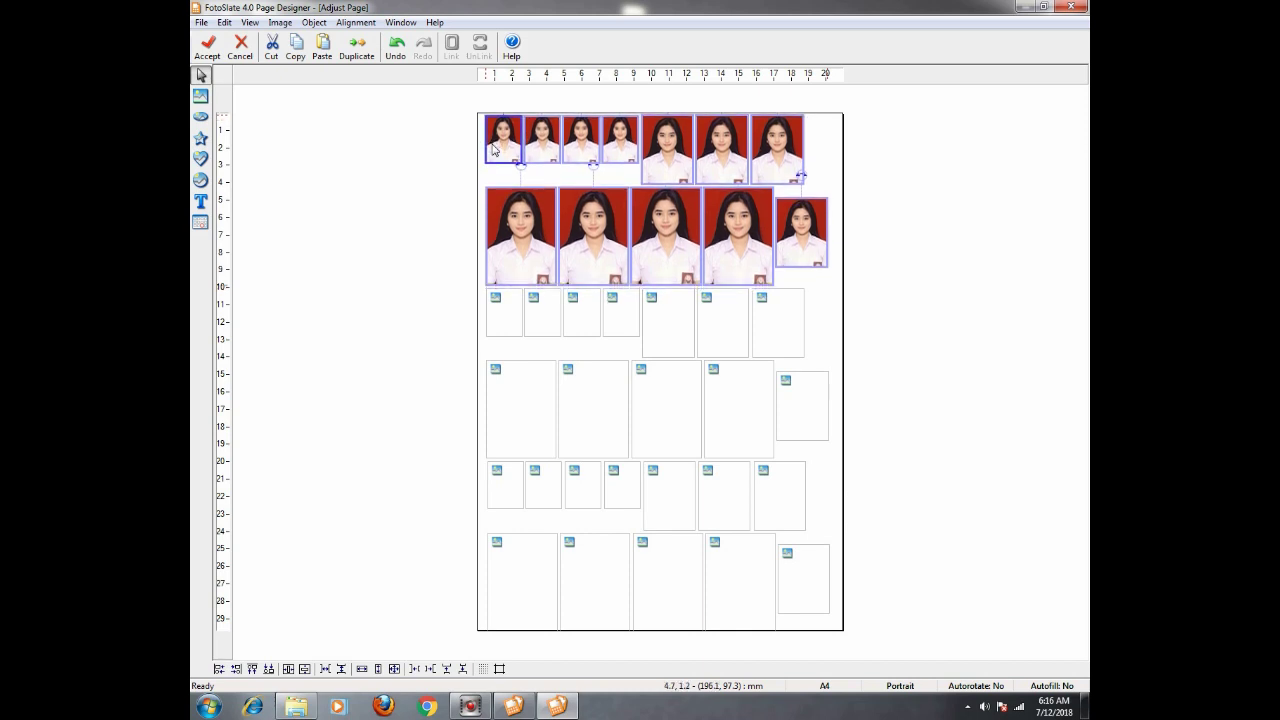
left_click(838, 333)
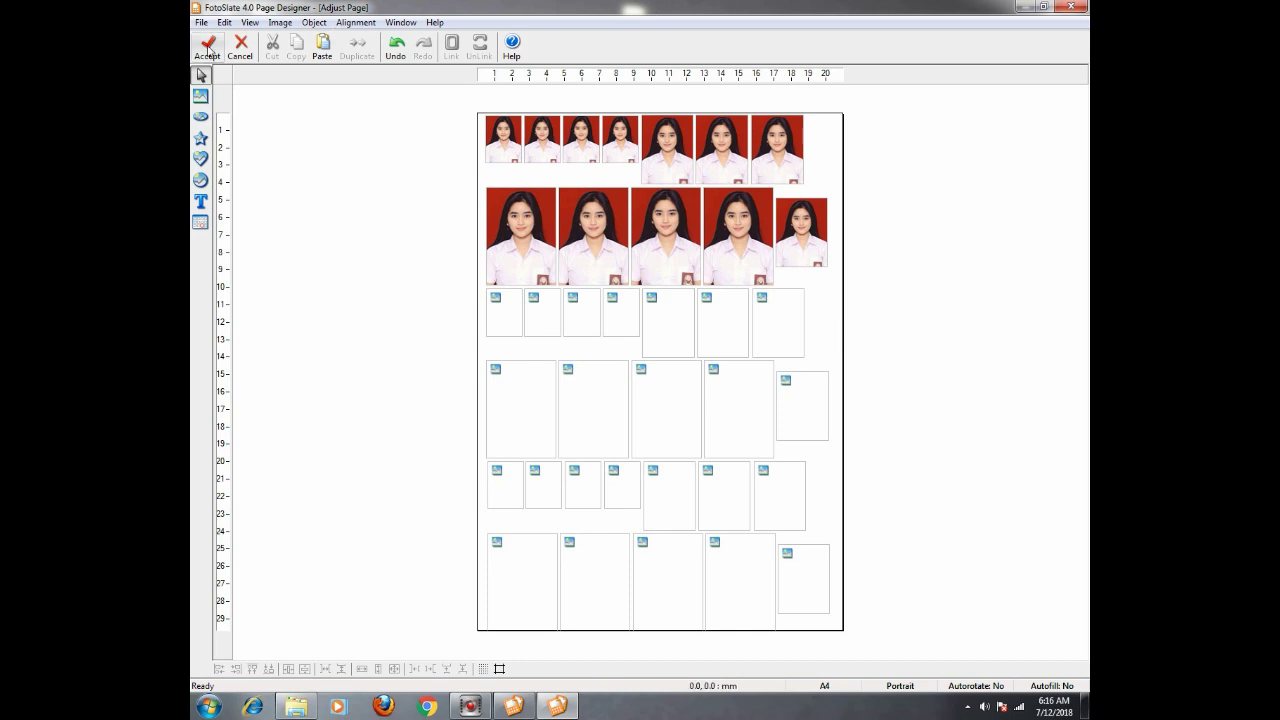
left_click(207, 46)
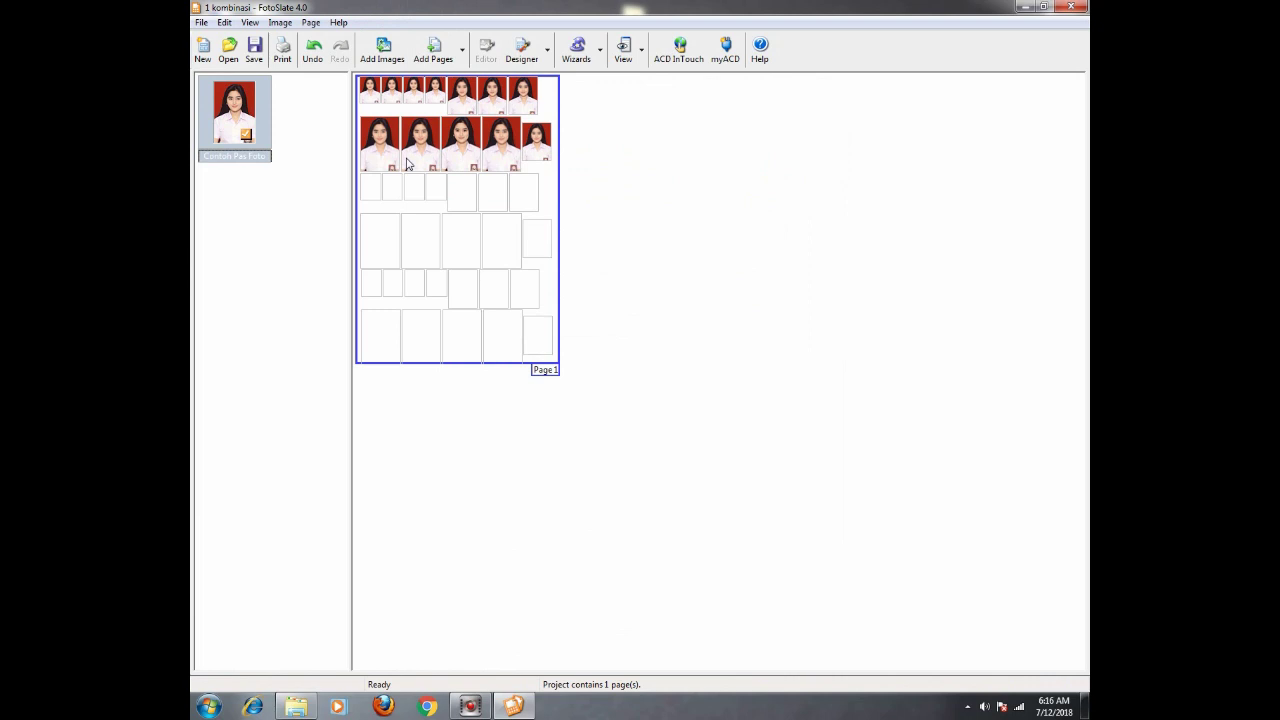
- Add the DSC_0315 image from a Photo Ku subfolder on drive D to the 1 kombinasi project
left_click(269, 259)
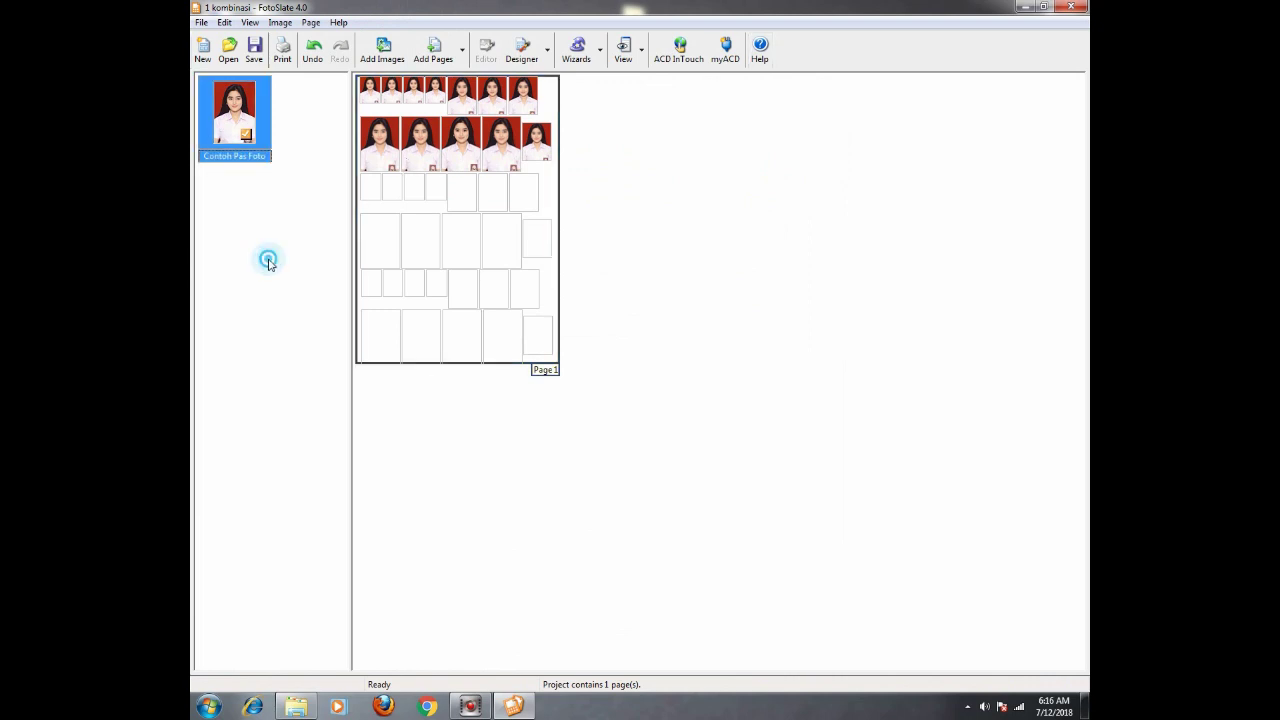
left_click(286, 234)
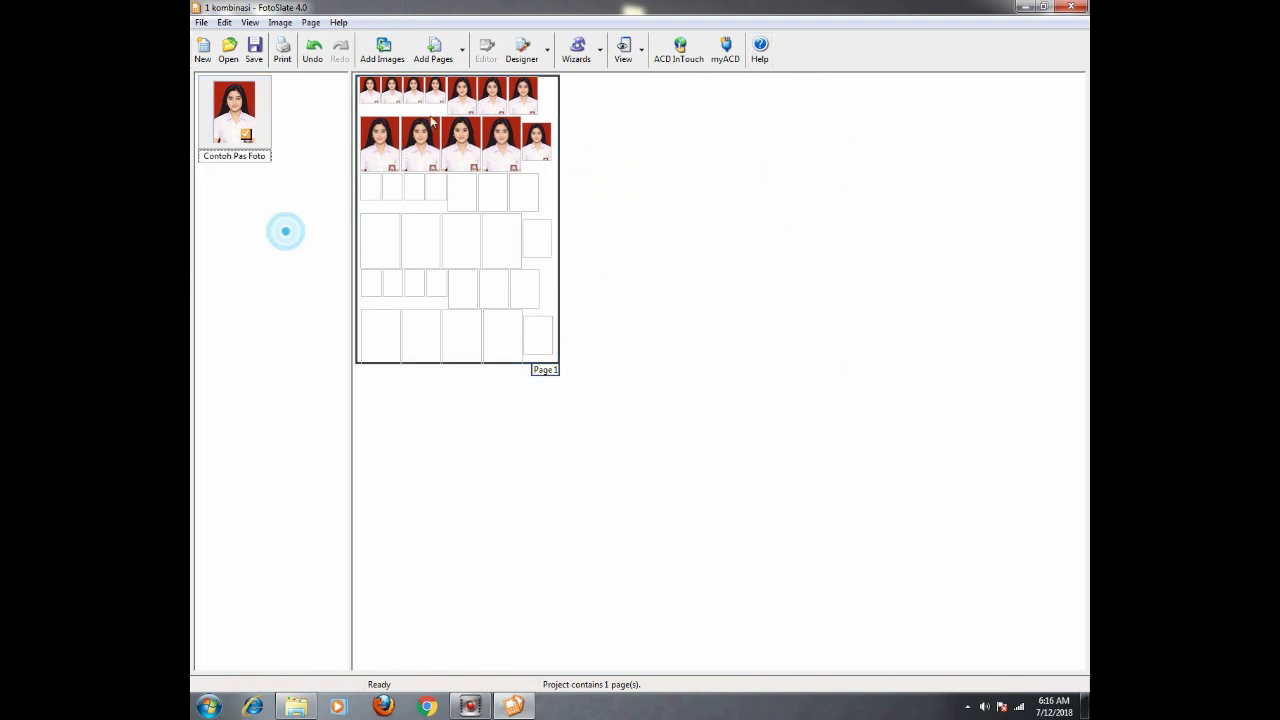
left_click(386, 49)
left_click_drag(845, 247, 846, 210)
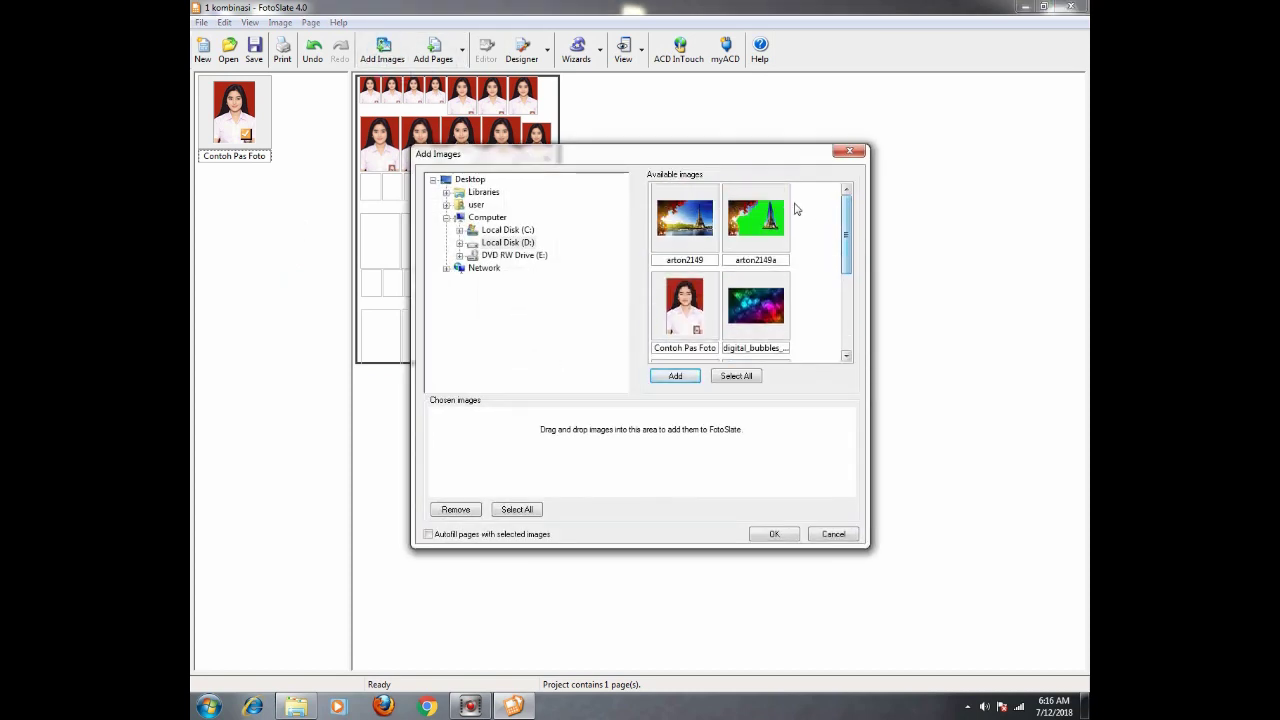
left_click(508, 242)
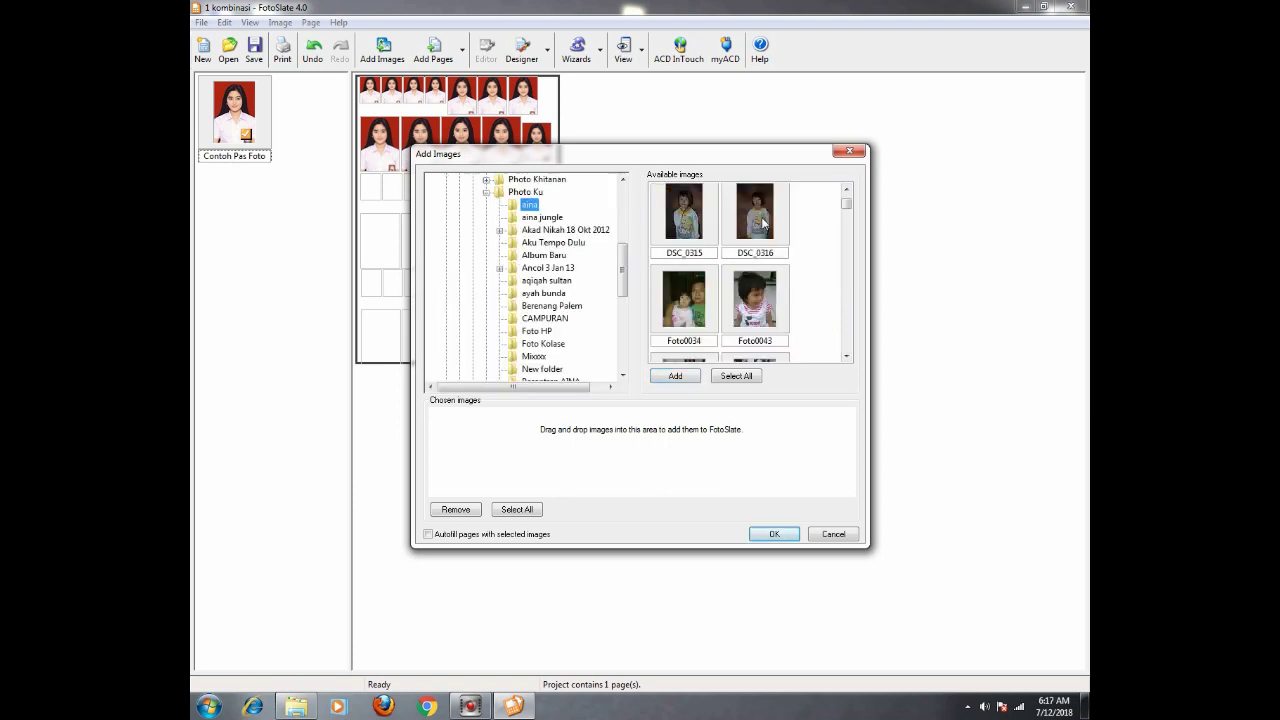
left_click(688, 214)
left_click(675, 376)
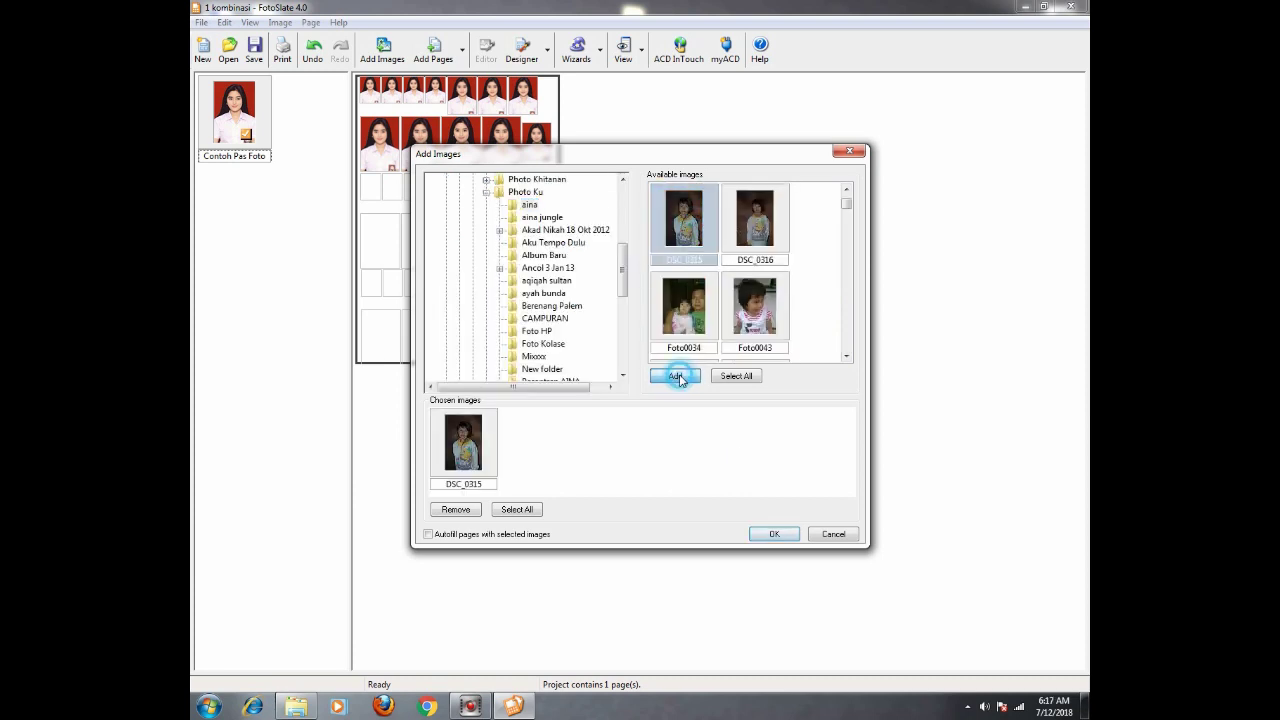
left_click(778, 533)
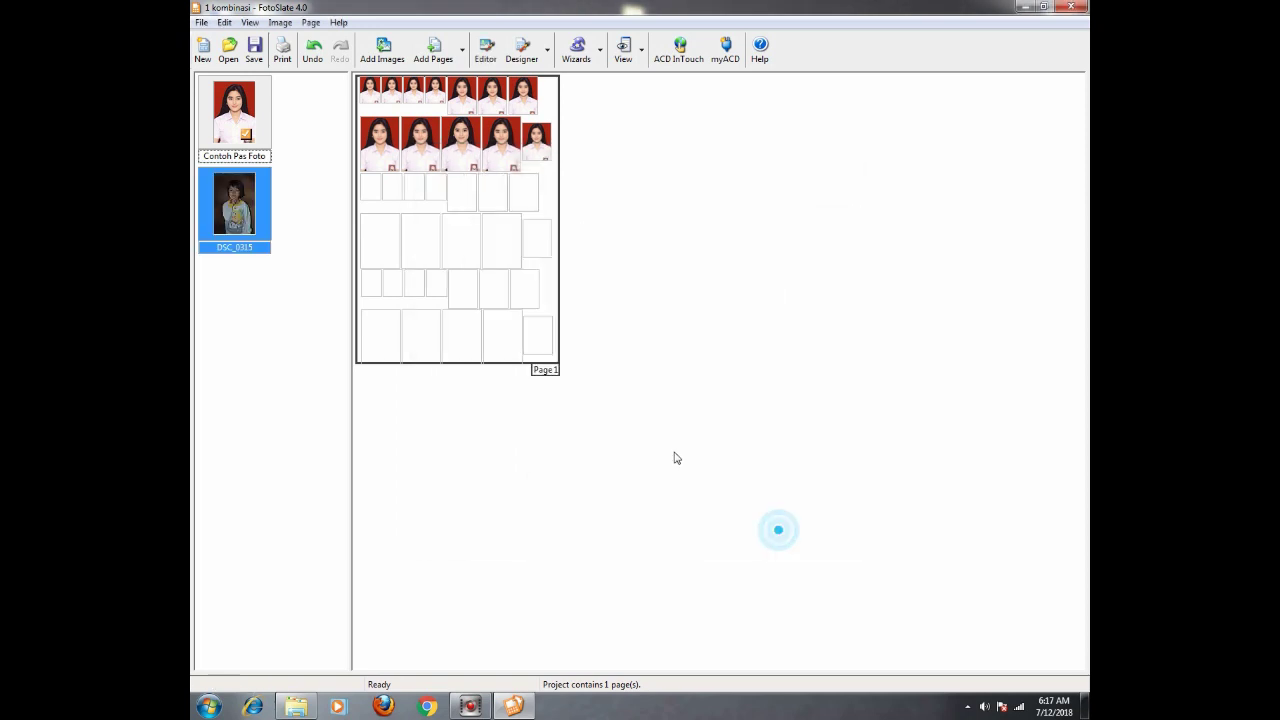
- Fill every 2x3, 3x4 and 4x6 cell in the third and fourth rows with the DSC_0315 image
left_click_drag(240, 205, 506, 242)
left_click_drag(229, 202, 464, 200)
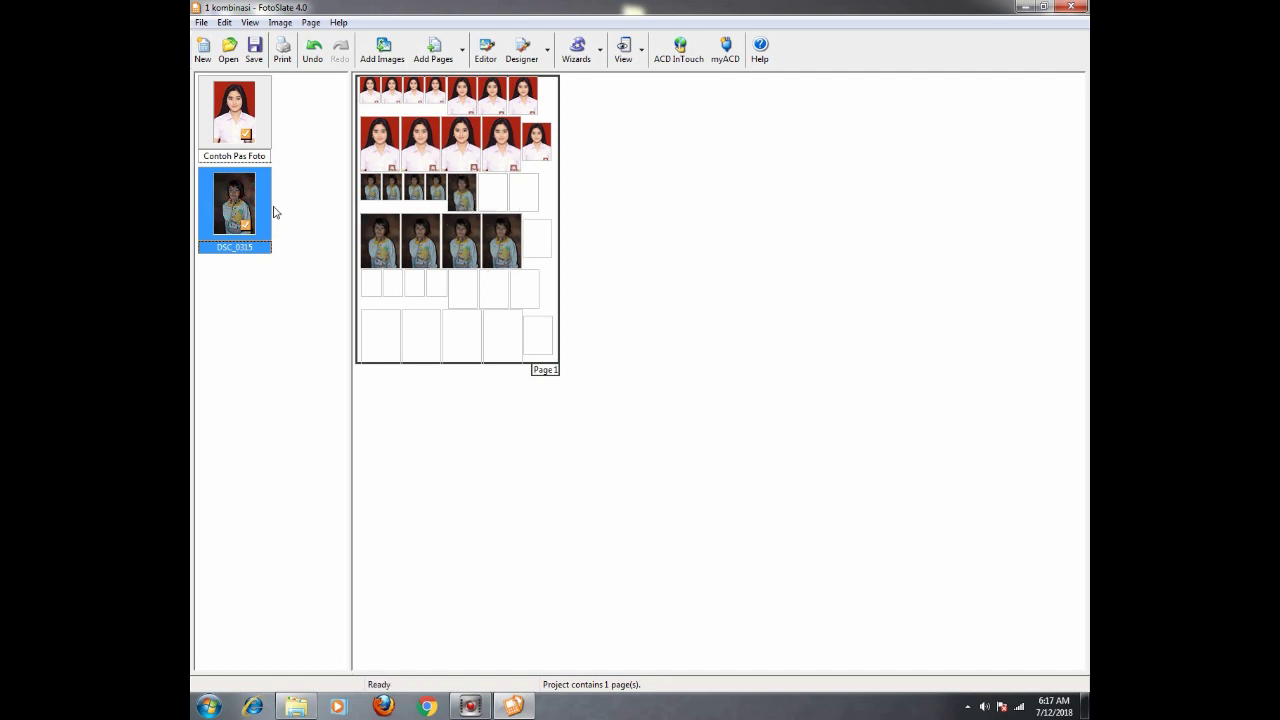
left_click_drag(236, 205, 494, 194)
left_click_drag(240, 205, 532, 246)
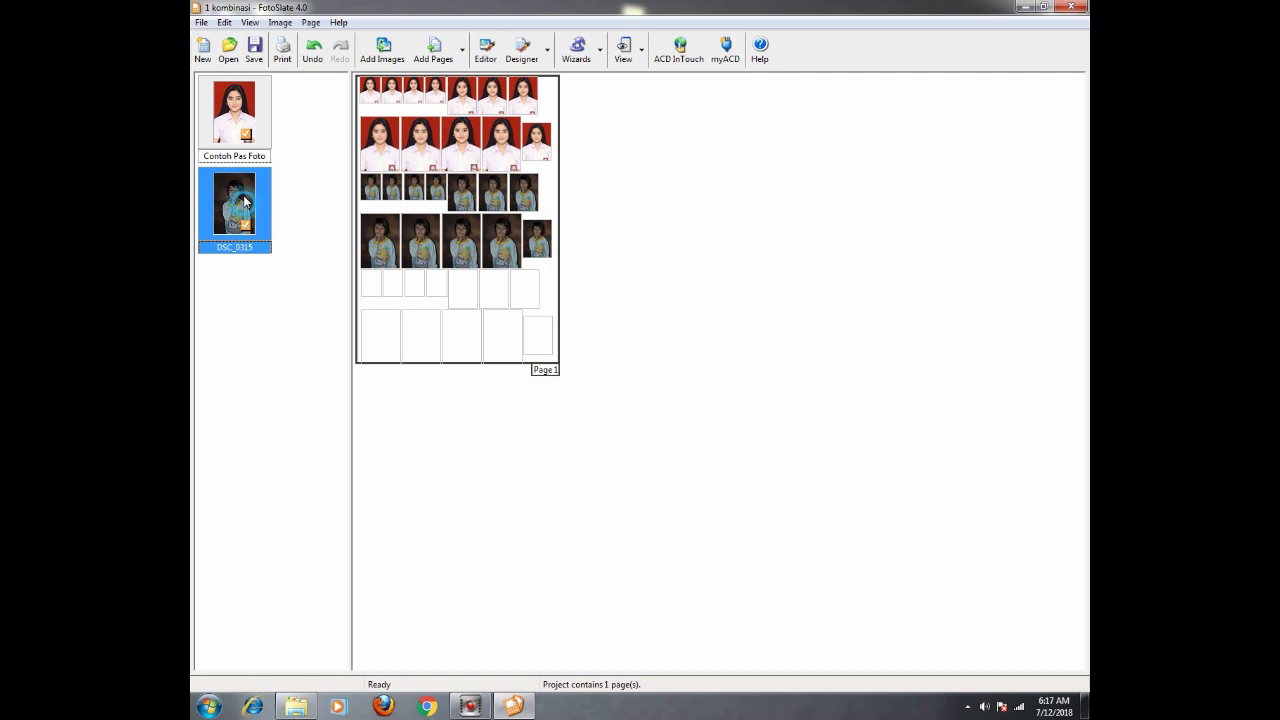
- Apply Auto Levels to DSC_0315 in the Image Editor and set its gamma to 1.41
left_click(486, 50)
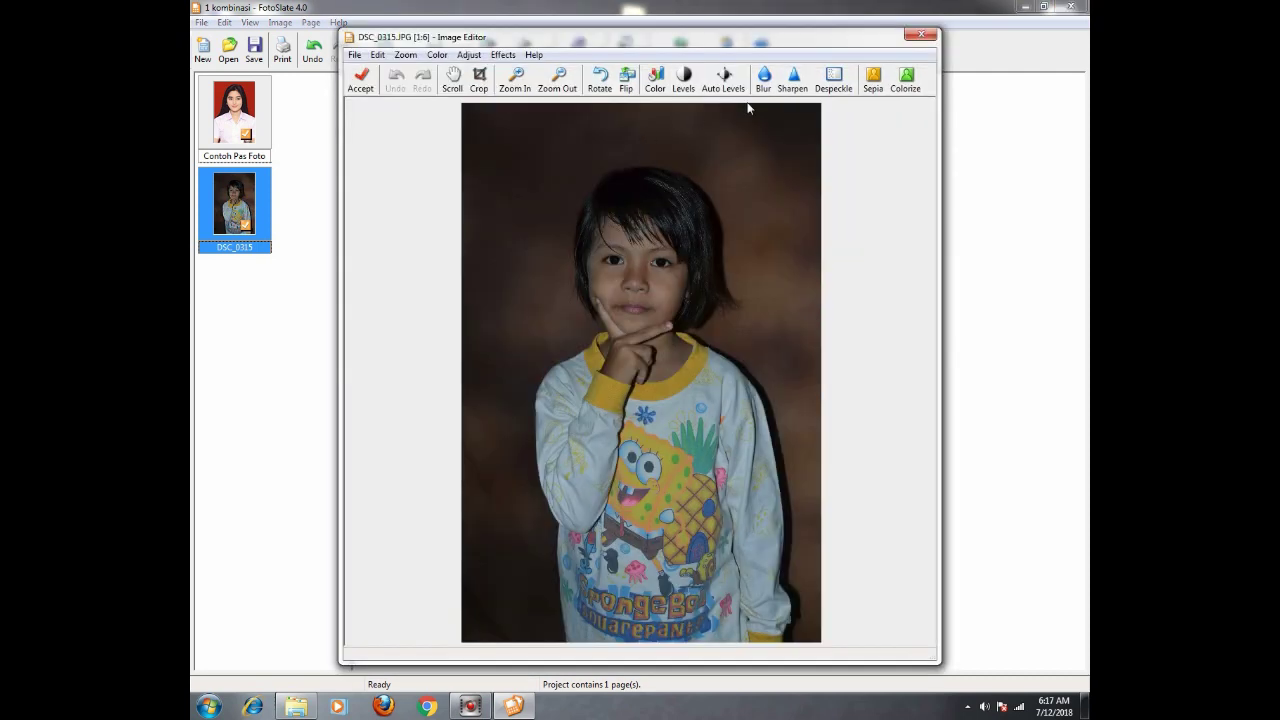
left_click(724, 80)
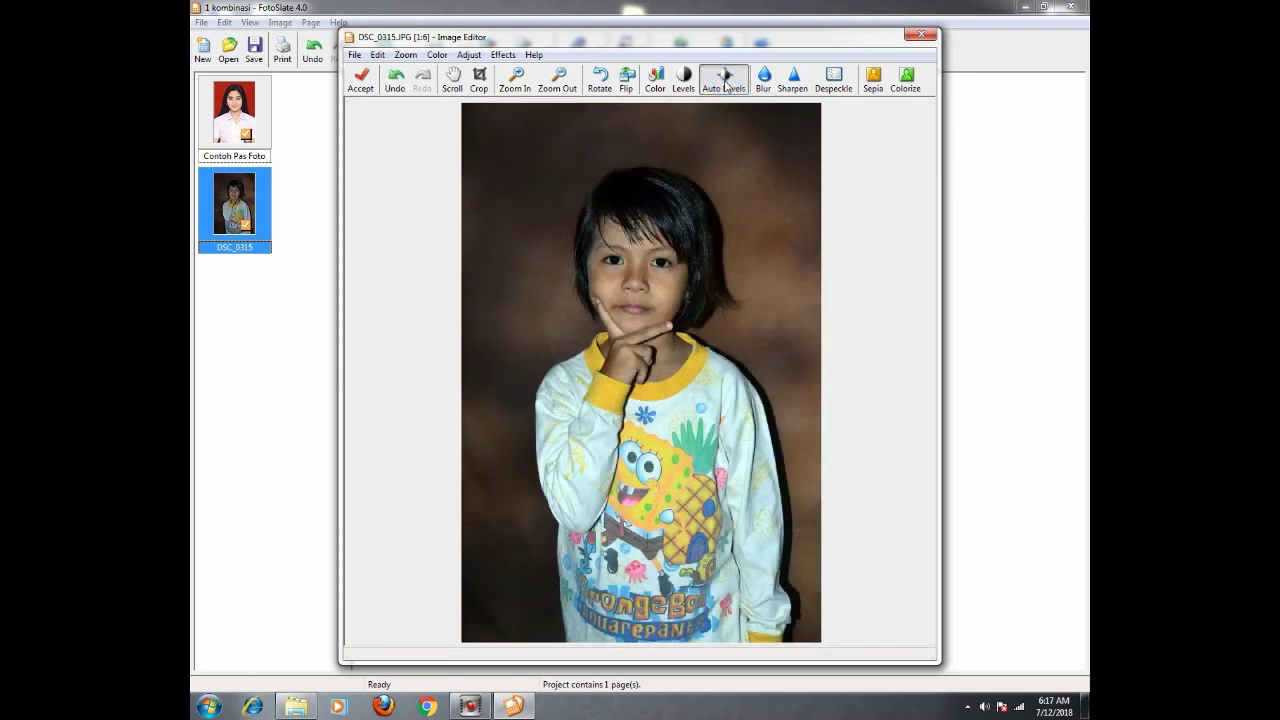
left_click(683, 80)
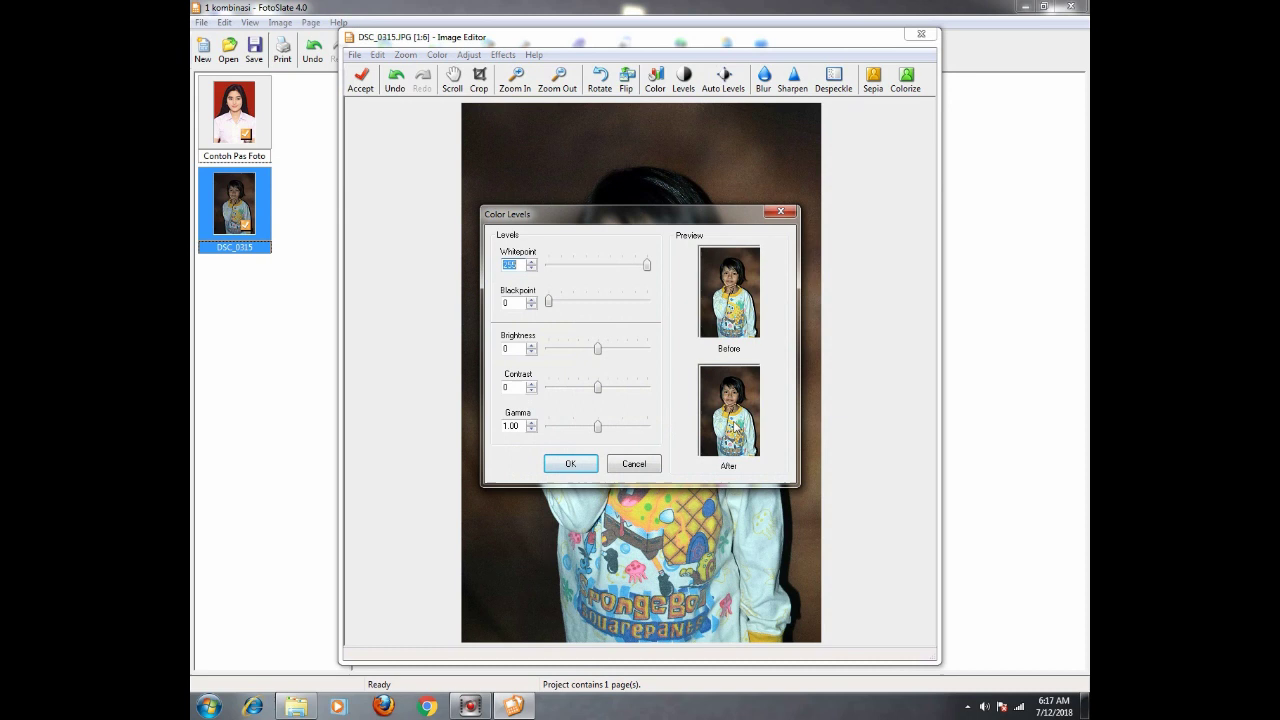
left_click_drag(598, 427, 619, 432)
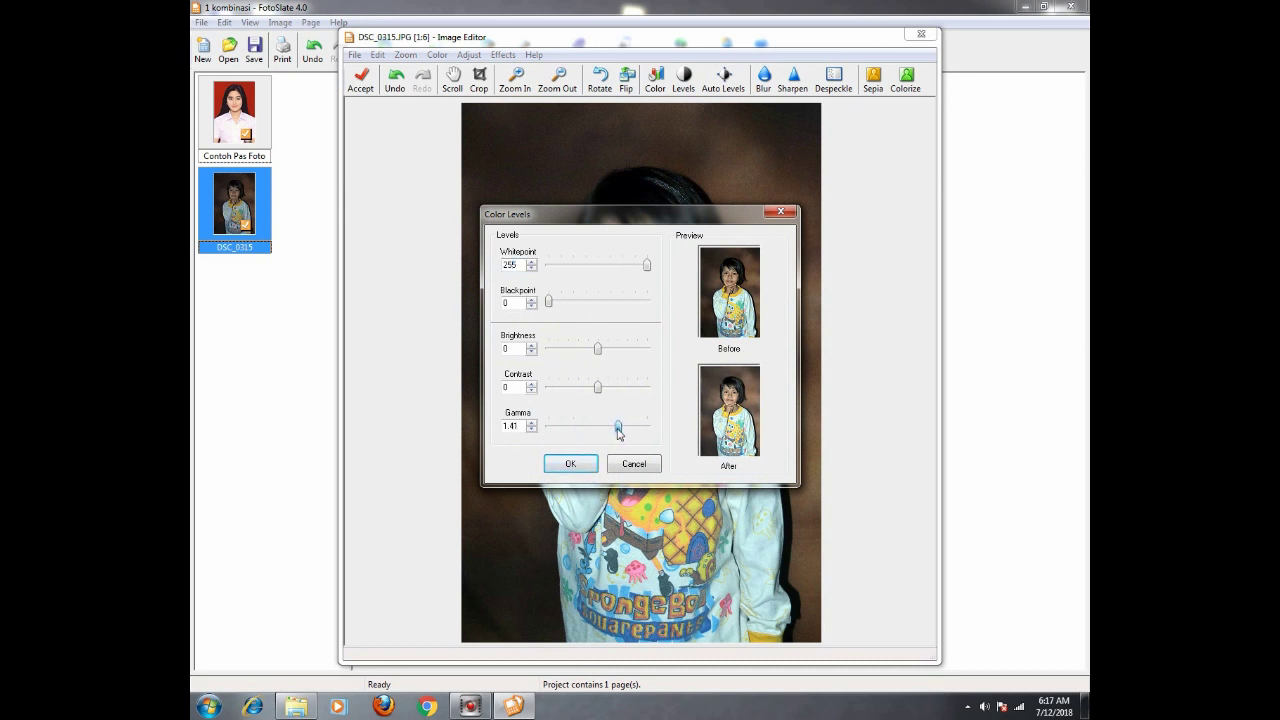
left_click(570, 463)
- Crop DSC_0315 to the child's head and upper body and accept the image edits
left_click(479, 80)
left_click_drag(640, 355, 616, 267)
left_click_drag(704, 414, 768, 496)
left_click_drag(731, 444, 733, 440)
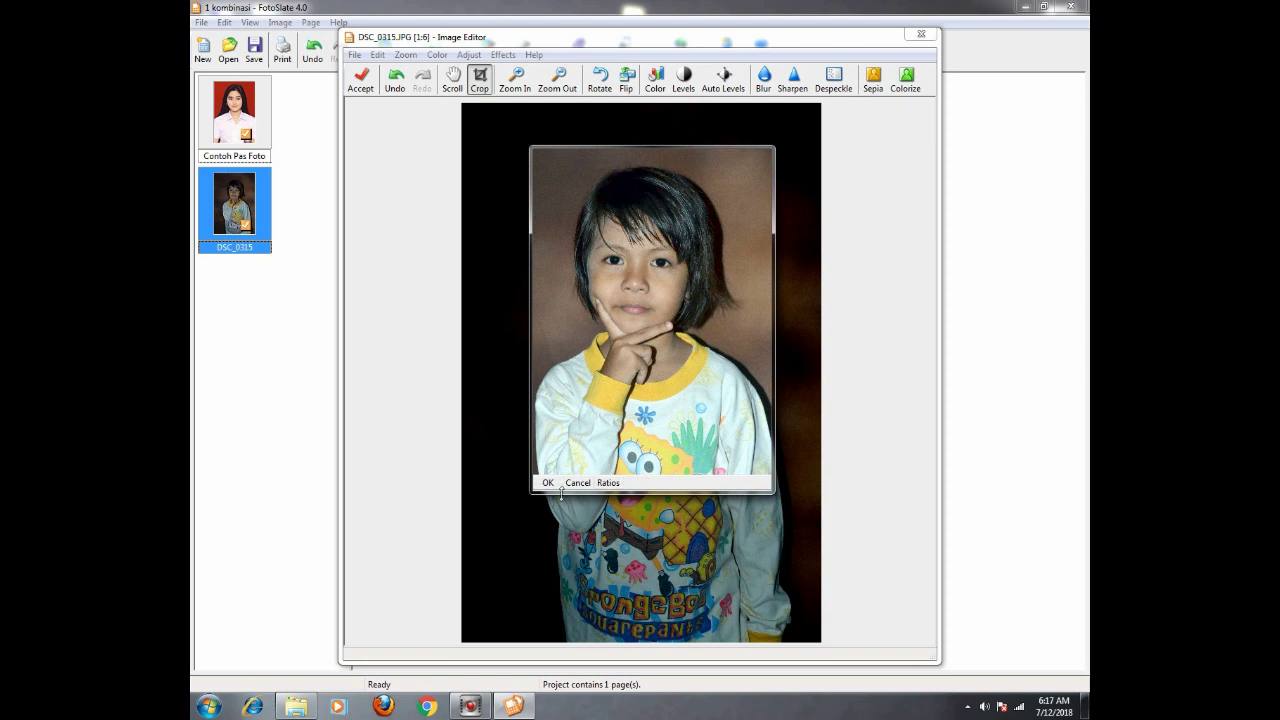
left_click_drag(770, 488, 736, 452)
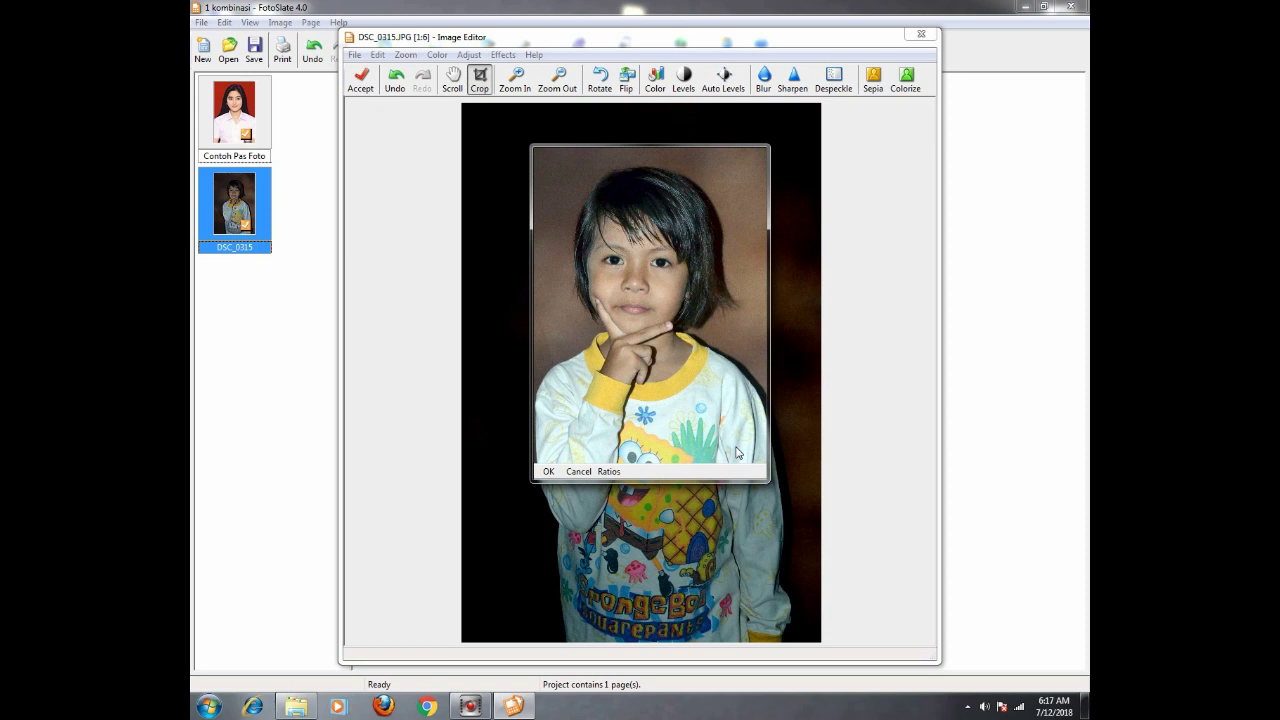
mouse_move(684, 442)
left_mouse_down()
mouse_move(716, 445)
mouse_move(670, 445)
mouse_move(684, 444)
left_mouse_up()
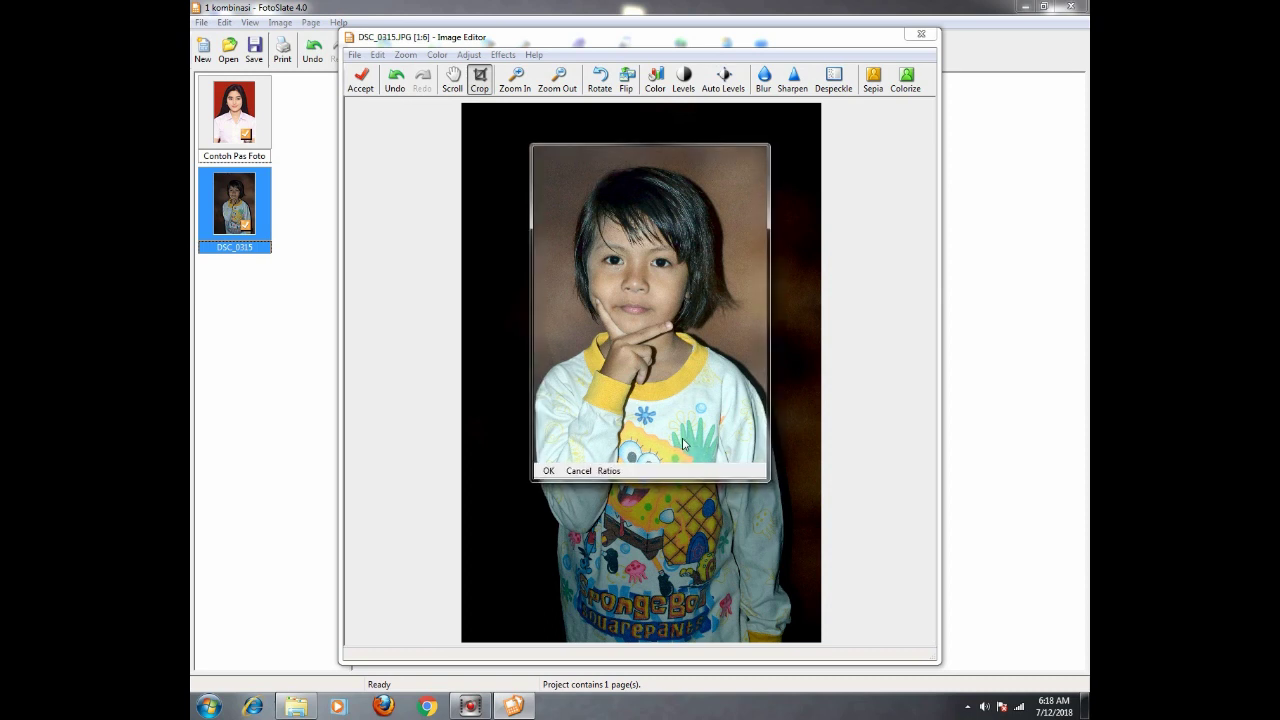
left_click(548, 470)
left_click(361, 78)
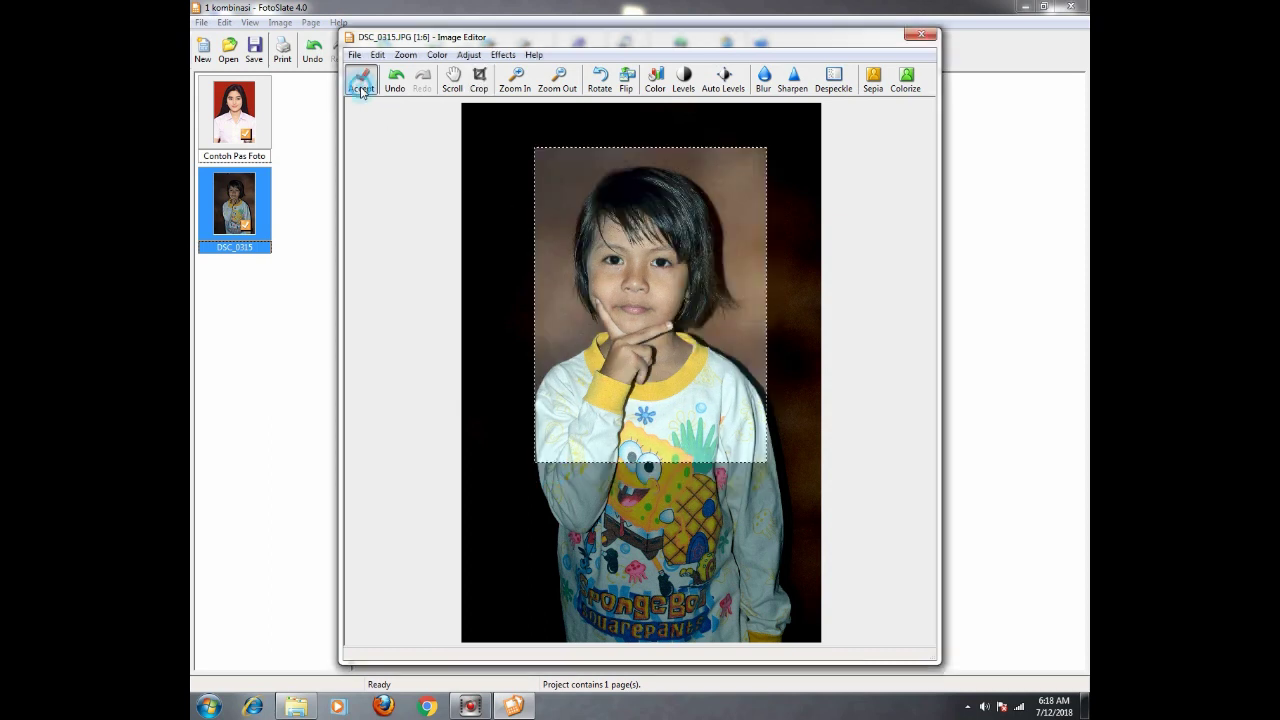
left_click(607, 401)
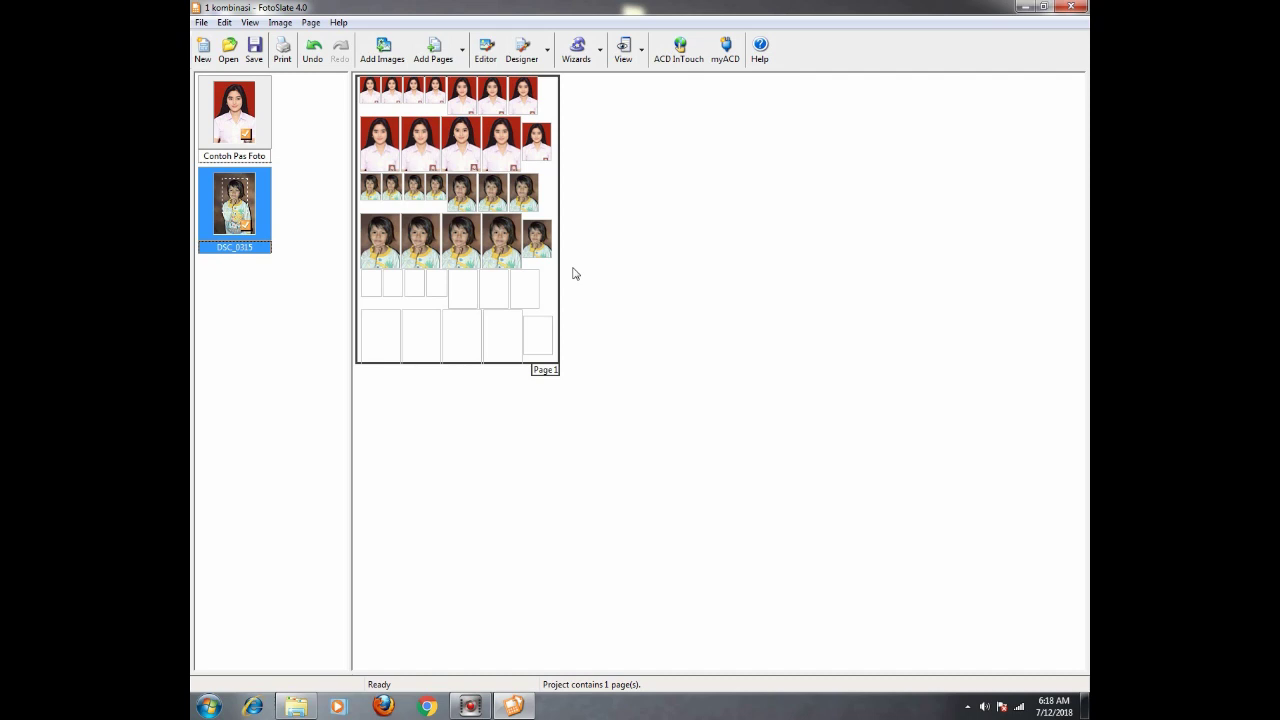
- Close the 1 kombinasi project without saving the changes
left_click(1069, 10)
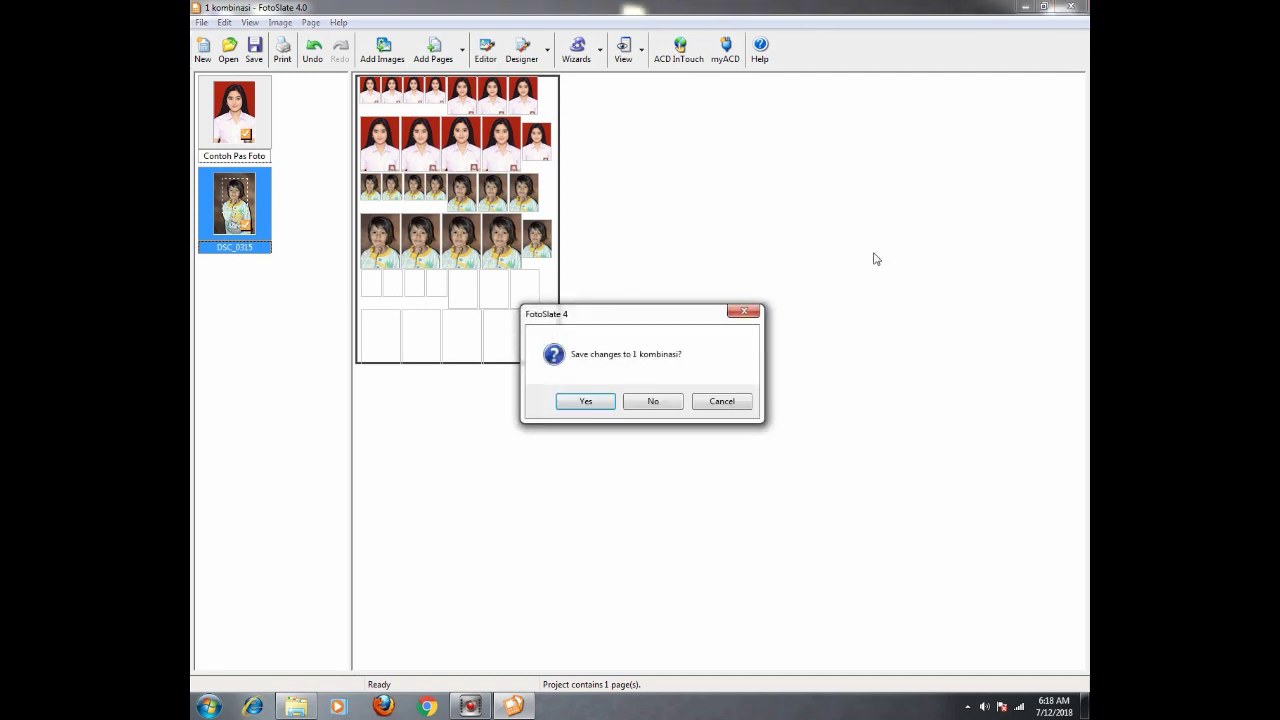
left_click(656, 401)
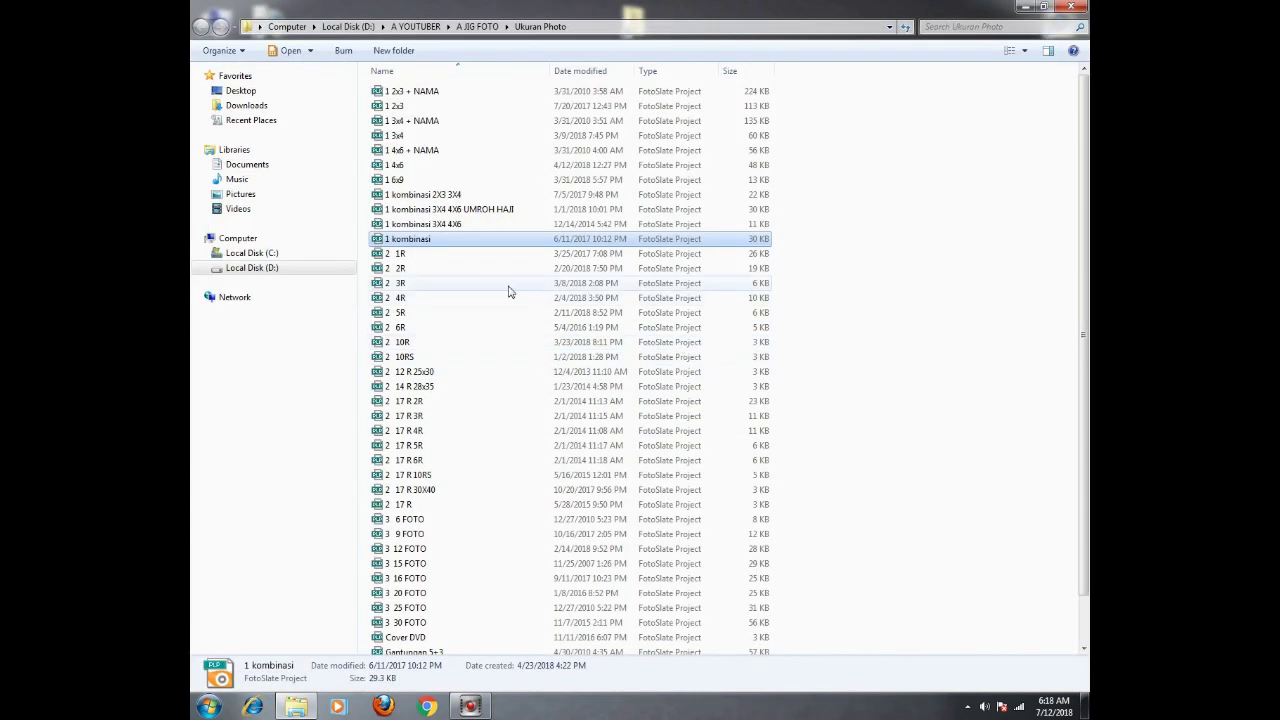
- Open the 1 6x9 template without its missing image to view its page layout, and close it again
double_click(397, 181)
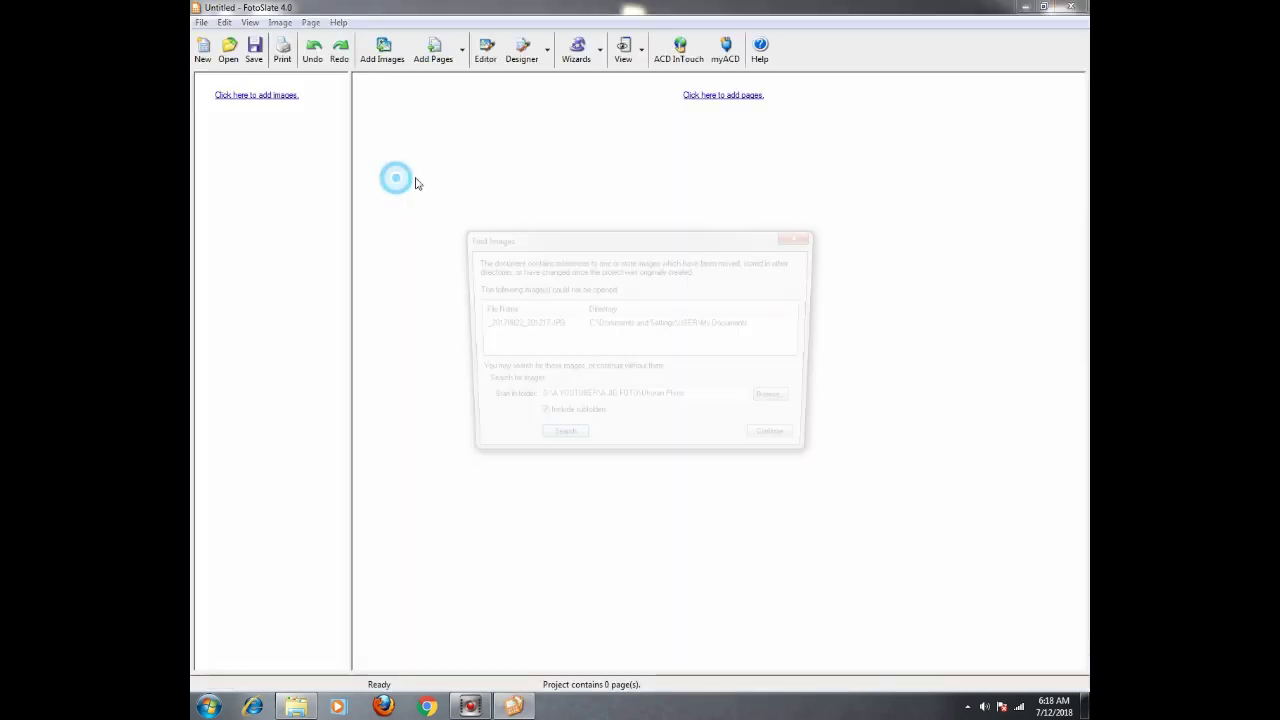
left_click(788, 446)
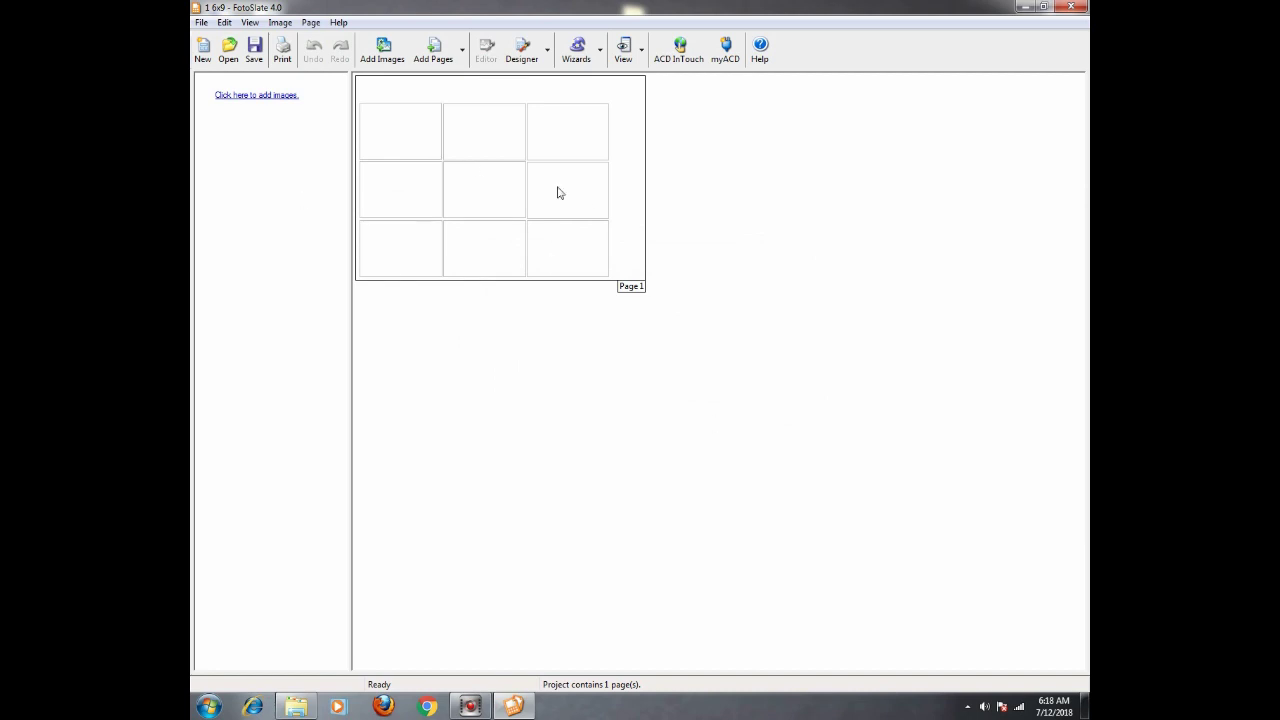
left_click(1071, 8)
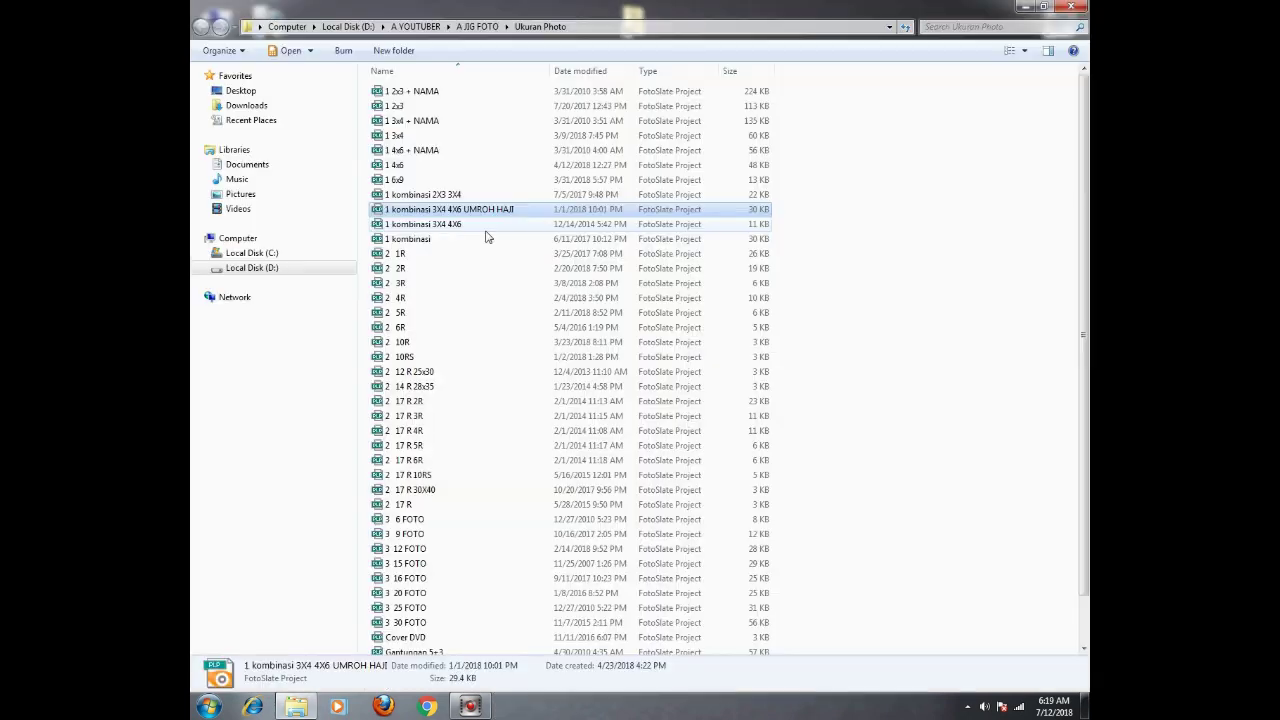